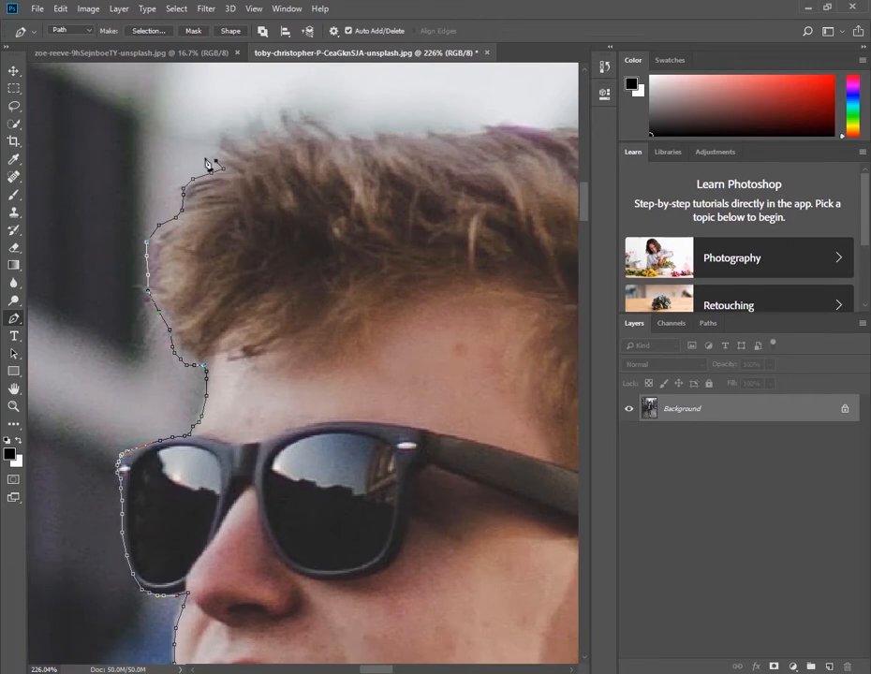
Continue the Pen path around the spiky tufts of hair above the man's forehead
click(222, 150)
click(222, 142)
click(251, 147)
click(250, 122)
click(286, 138)
click(278, 113)
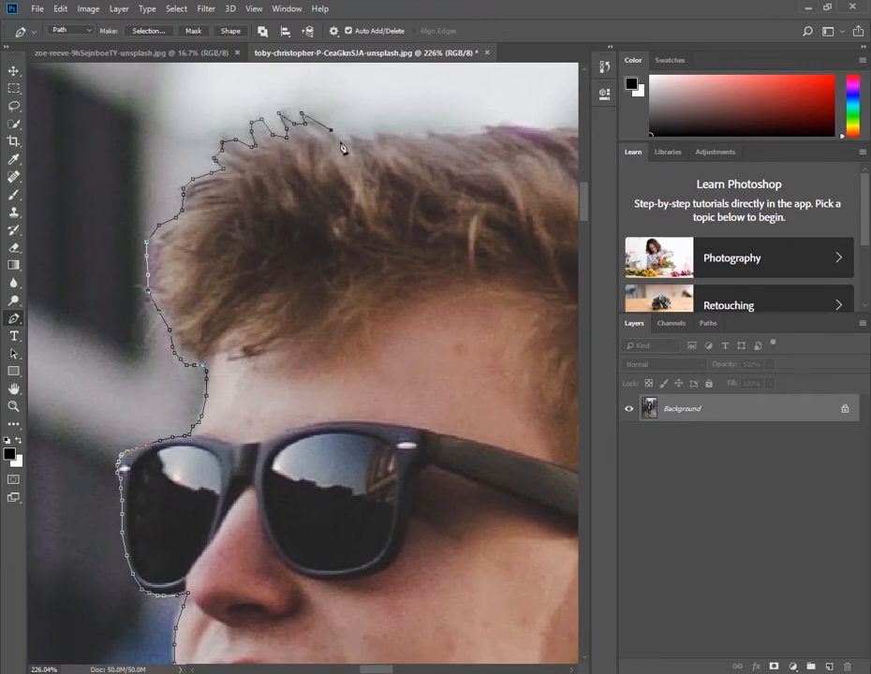
Extend the path along the top of the hair, following its uneven upper edge toward the crown
click(377, 133)
click(426, 139)
click(428, 130)
click(457, 135)
click(476, 134)
click(488, 131)
click(488, 122)
click(506, 124)
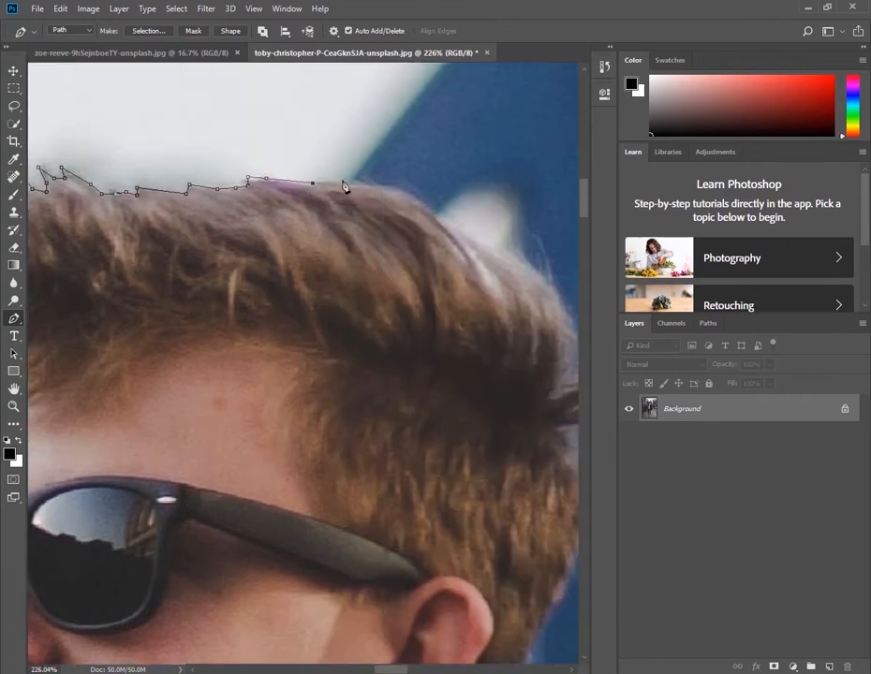
Trace the path over the crown and down the curve of hair at the back of the head
click(426, 206)
click(445, 221)
click(466, 236)
click(485, 244)
click(519, 259)
click(546, 284)
drag(425, 260, 297, 148)
click(433, 196)
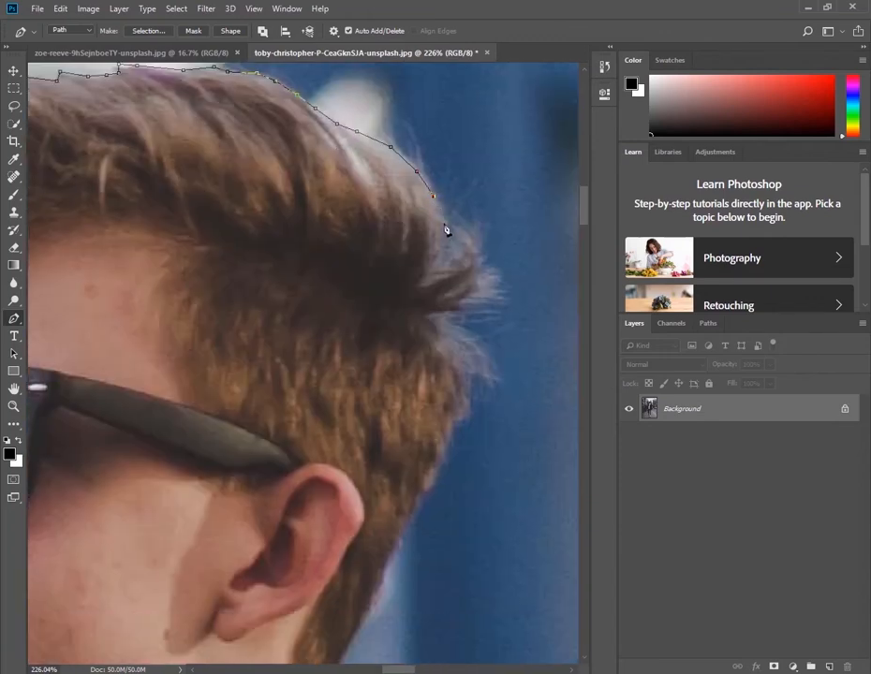
Trace the path into the notch and around the tuft of hair sticking out at the back of the head
click(437, 265)
click(451, 259)
click(458, 250)
click(458, 238)
click(458, 226)
click(463, 225)
click(475, 237)
click(480, 252)
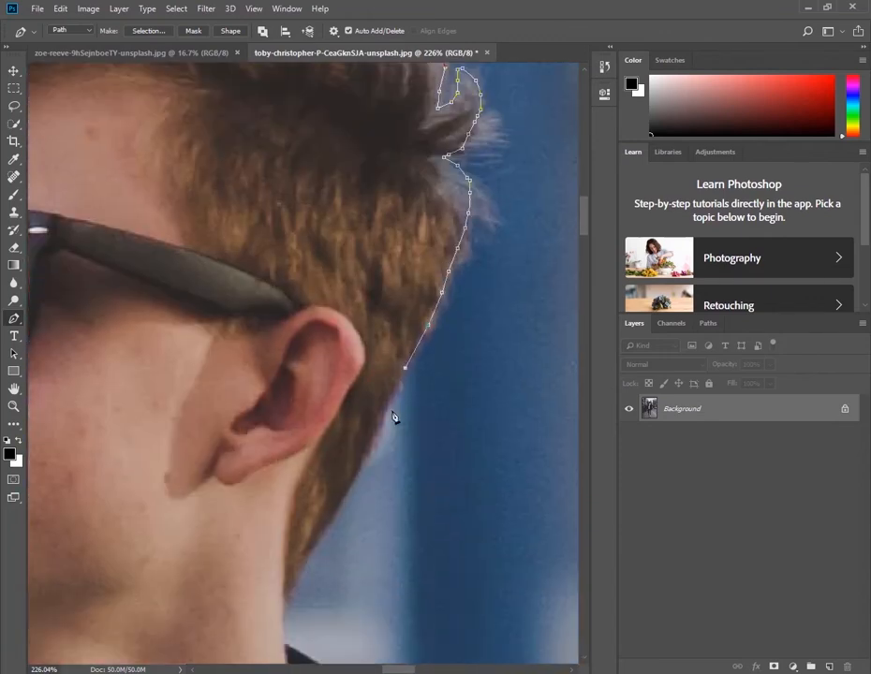
Continue the path down the hairline behind the ear toward the nape of the neck
click(396, 395)
click(387, 417)
click(377, 445)
click(352, 484)
drag(340, 523, 375, 408)
click(372, 400)
click(353, 432)
click(339, 458)
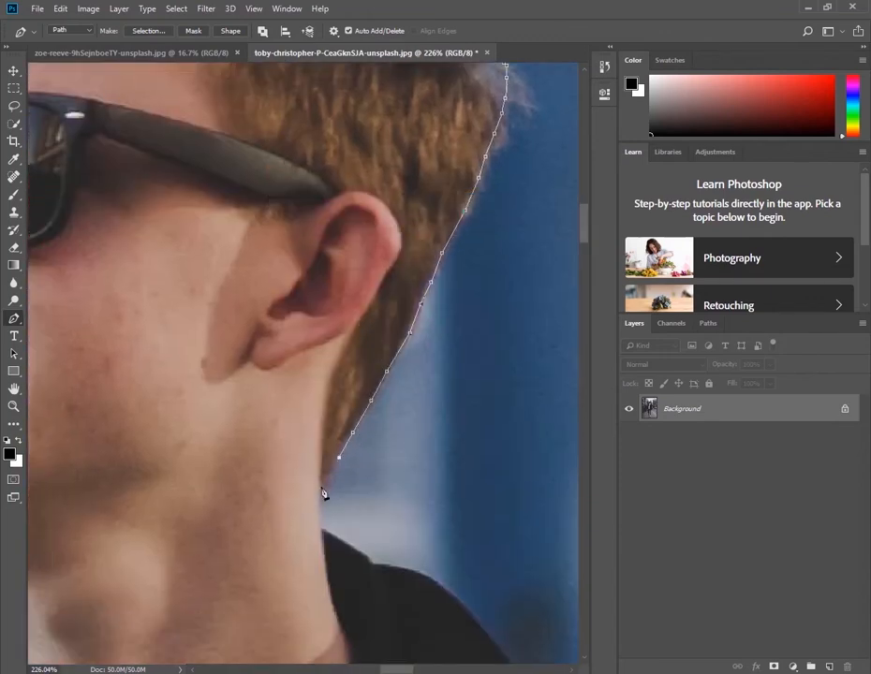
Trace the path from the nape over the black collar and down the slope of the shoulder
click(331, 535)
click(356, 549)
click(373, 564)
click(405, 570)
click(423, 573)
drag(424, 577, 281, 374)
click(320, 400)
click(406, 509)
drag(406, 510, 267, 393)
click(278, 398)
click(296, 405)
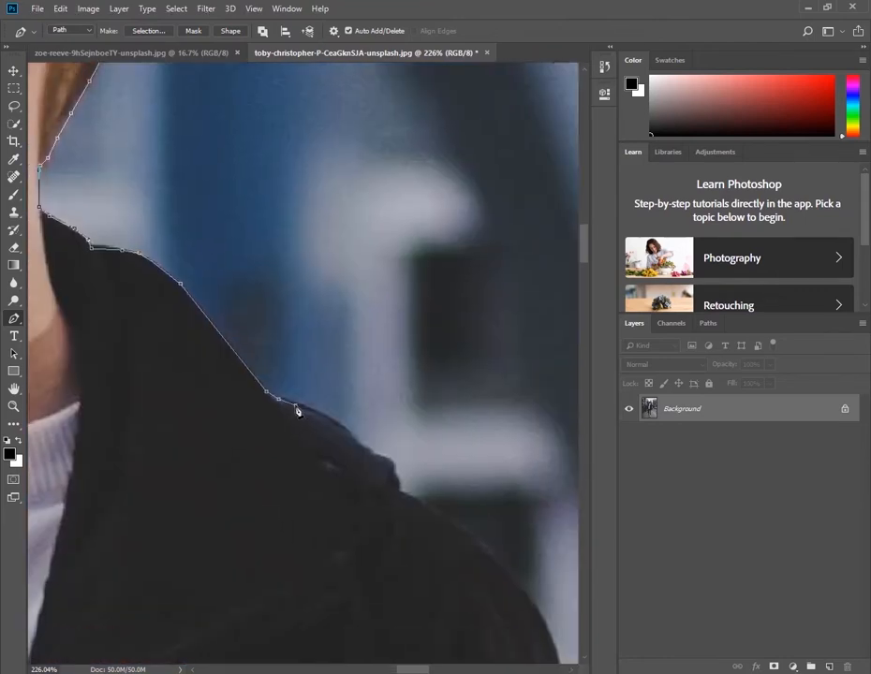
Extend the path past the shoulder bump and around the rounded top of the sleeve
click(397, 481)
click(401, 488)
click(416, 497)
click(434, 508)
drag(435, 508, 284, 262)
click(320, 287)
click(346, 315)
click(368, 340)
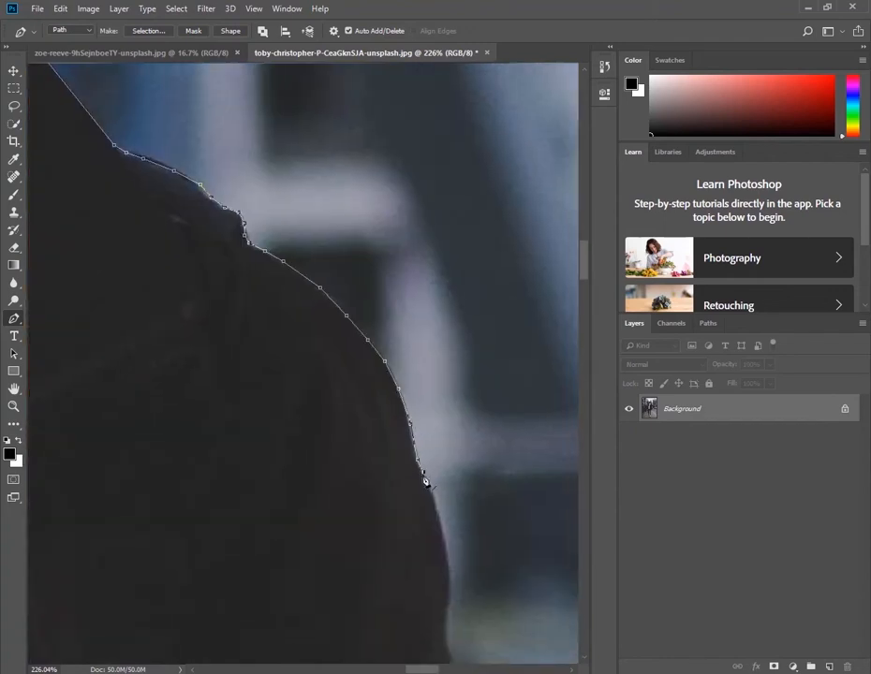
Continue the path down the outer edge of the upper arm to just past the first sleeve fold
click(448, 552)
drag(448, 552, 412, 419)
click(415, 459)
click(415, 498)
click(429, 508)
click(441, 531)
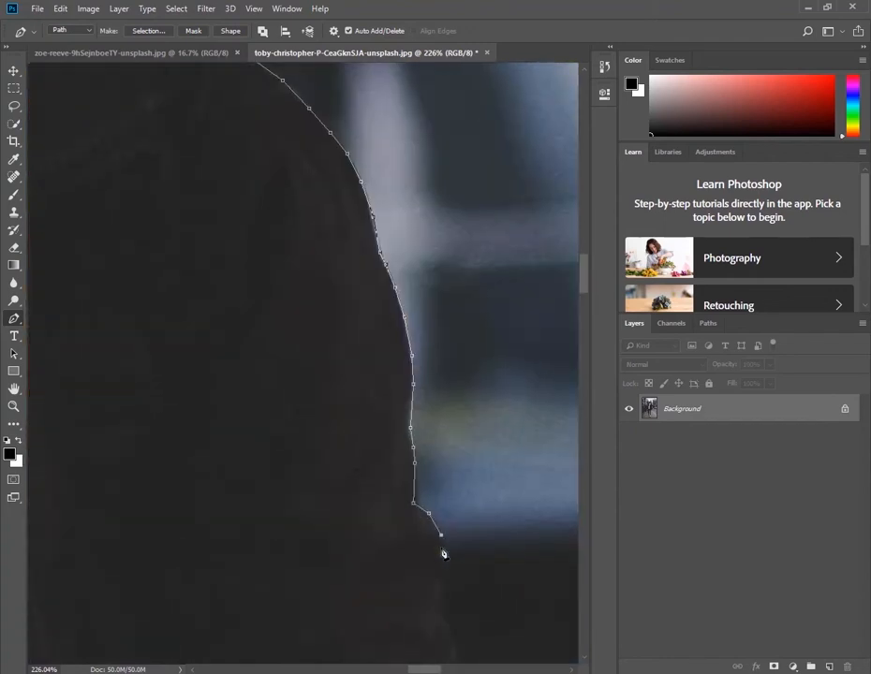
Trace the path down the dark sleeve edge below the blurred blue background area
drag(443, 554, 375, 372)
click(373, 390)
click(377, 406)
click(376, 421)
click(388, 458)
click(392, 490)
drag(397, 497, 373, 287)
click(372, 307)
click(369, 334)
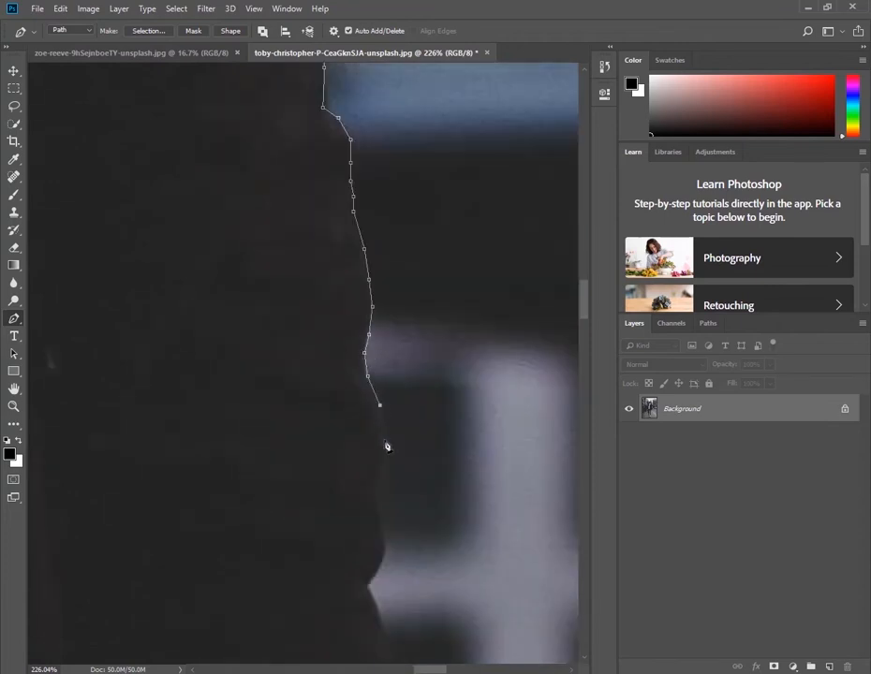
Trace the path around the two notched folds in the sleeve beside the pale blurred background post
click(367, 481)
click(373, 491)
drag(374, 492, 373, 338)
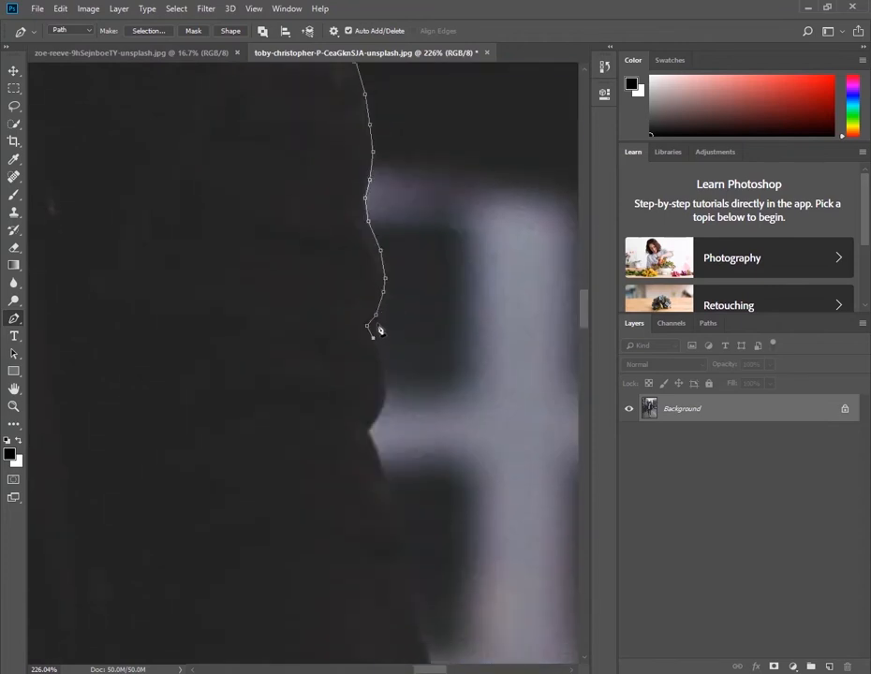
click(384, 382)
click(380, 407)
drag(379, 432, 331, 256)
click(353, 290)
click(364, 326)
click(356, 359)
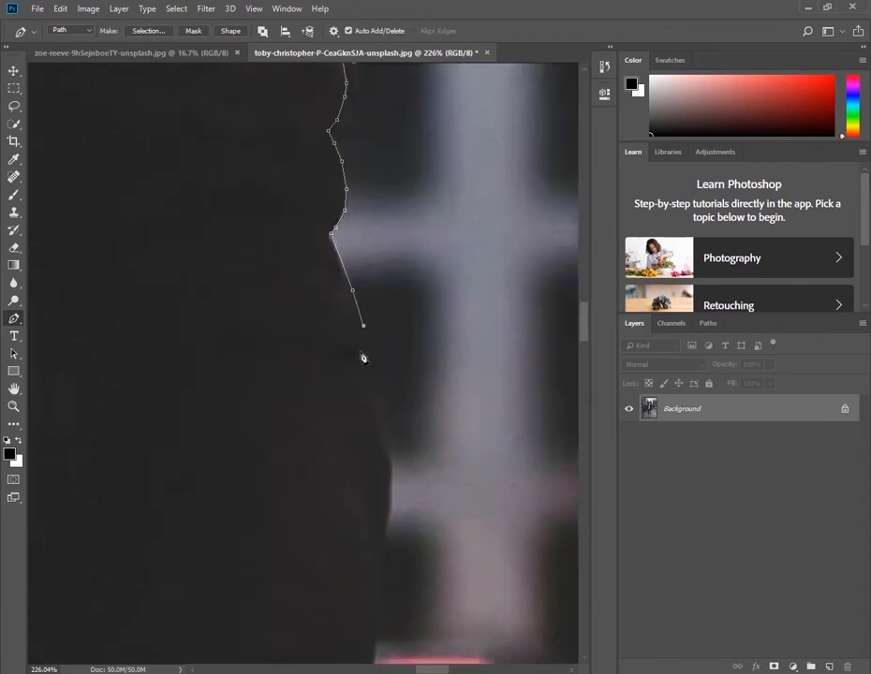
Extend the path around the sleeve's outward bulge and down toward the blurred red light
click(364, 378)
click(372, 404)
click(373, 421)
click(382, 438)
click(393, 461)
click(392, 483)
click(392, 515)
drag(392, 517, 392, 364)
click(385, 392)
click(382, 419)
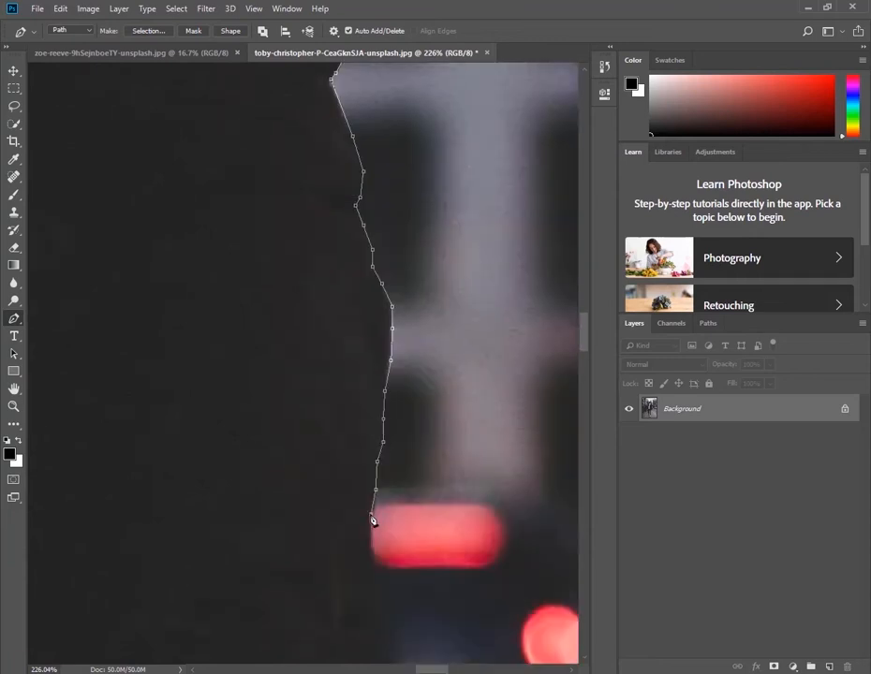
Continue the path down the forearm sleeve from the blurred red light toward the cuff
drag(380, 577, 361, 322)
click(362, 319)
click(363, 345)
click(365, 368)
click(362, 387)
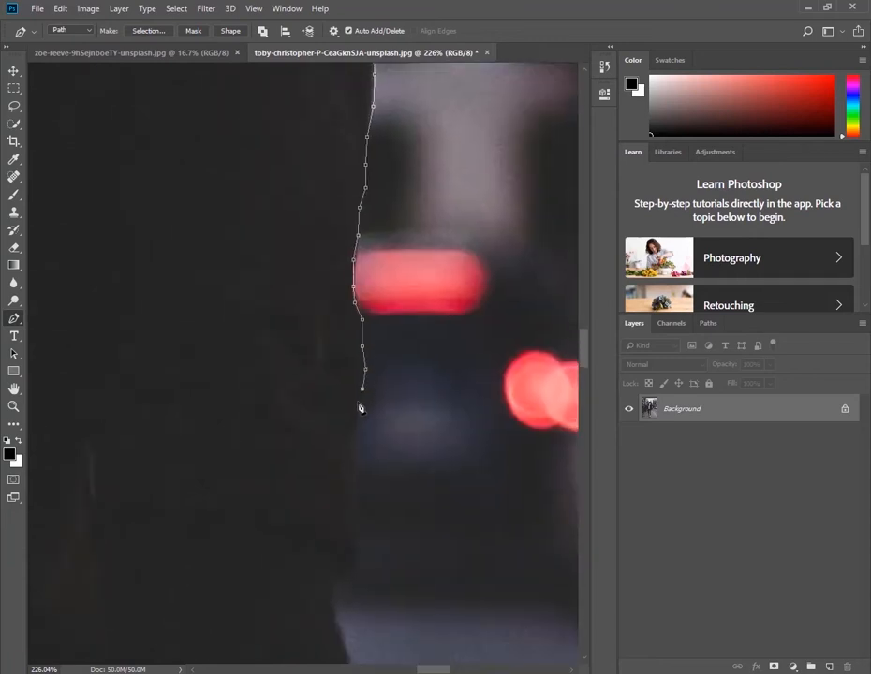
click(355, 464)
click(353, 489)
click(355, 512)
Trace the path around the crease above the cuff and along the cuff's edge to the wristwatch
drag(360, 543, 353, 321)
click(352, 322)
click(348, 340)
click(336, 354)
click(329, 359)
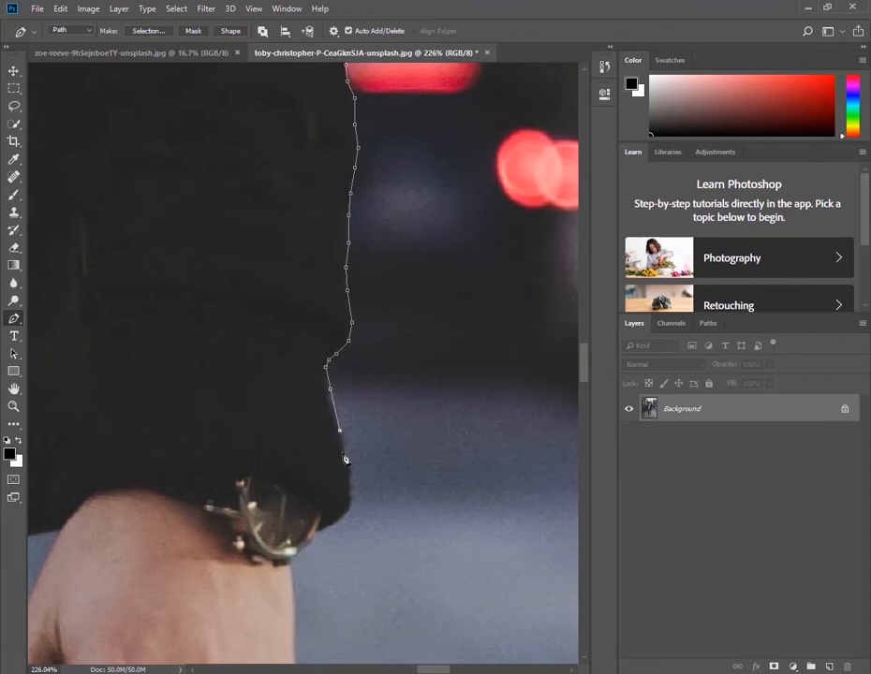
click(339, 521)
click(316, 533)
click(302, 547)
Trace the path from the watch down the outer edge of the hand and along the little finger
drag(299, 627, 291, 397)
click(288, 395)
click(288, 428)
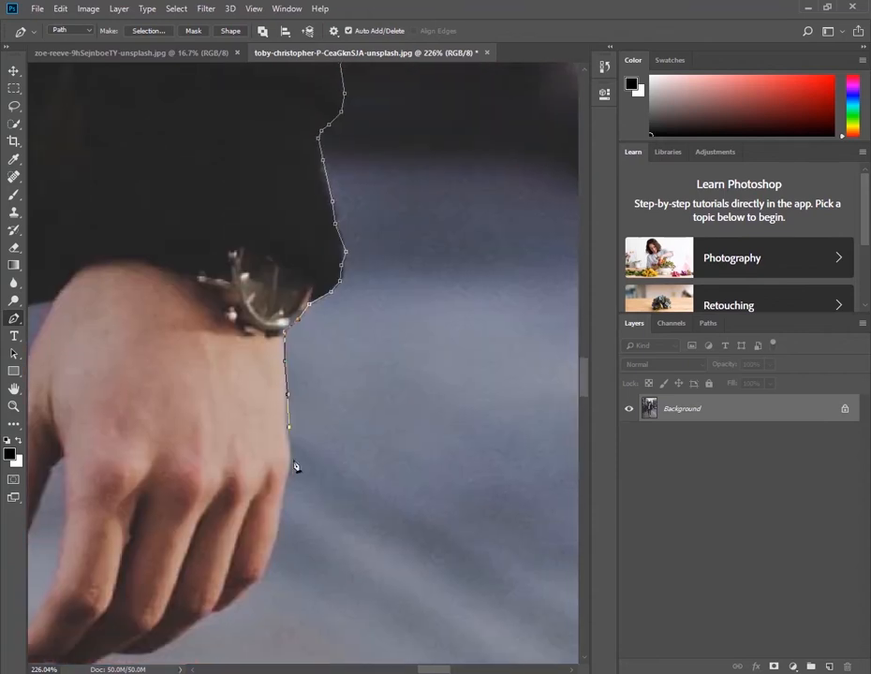
click(290, 457)
click(288, 475)
click(285, 493)
drag(274, 560, 275, 400)
click(275, 416)
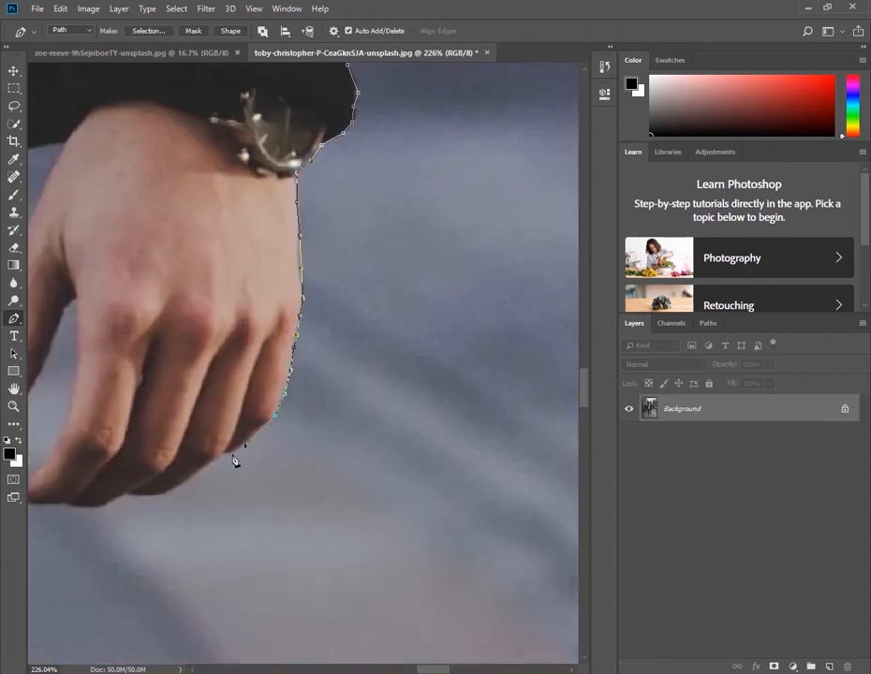
Trace the path around the fingertips and up the inner edge of the index finger to the thumb gap
click(167, 493)
click(129, 495)
click(104, 505)
click(68, 505)
drag(123, 466, 322, 405)
click(253, 444)
click(230, 443)
click(278, 306)
click(279, 280)
click(277, 246)
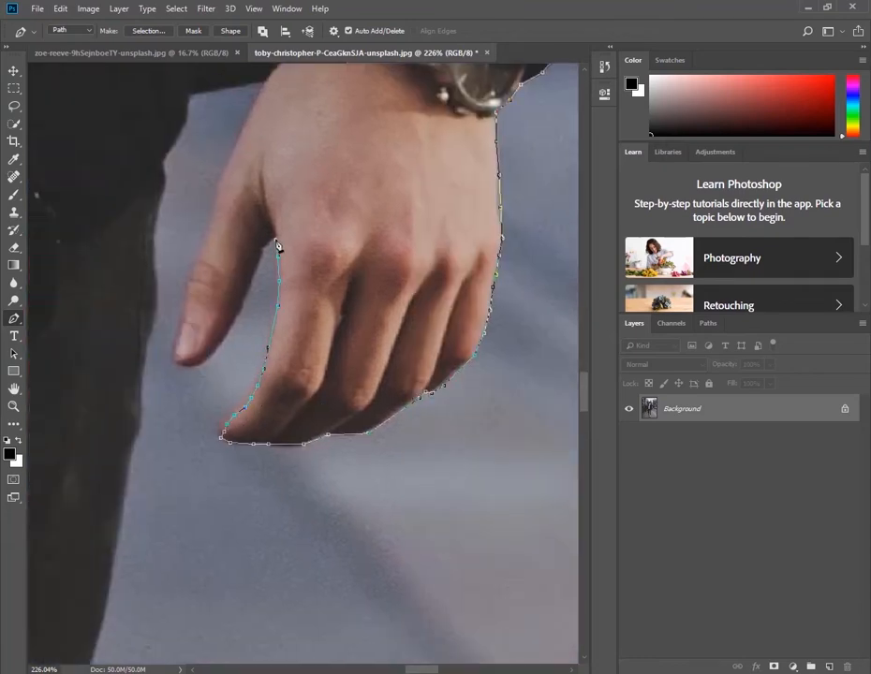
Extend the path down the inner edge of the thumb and around its tip
click(214, 349)
click(201, 360)
click(190, 366)
click(177, 364)
click(173, 351)
click(178, 332)
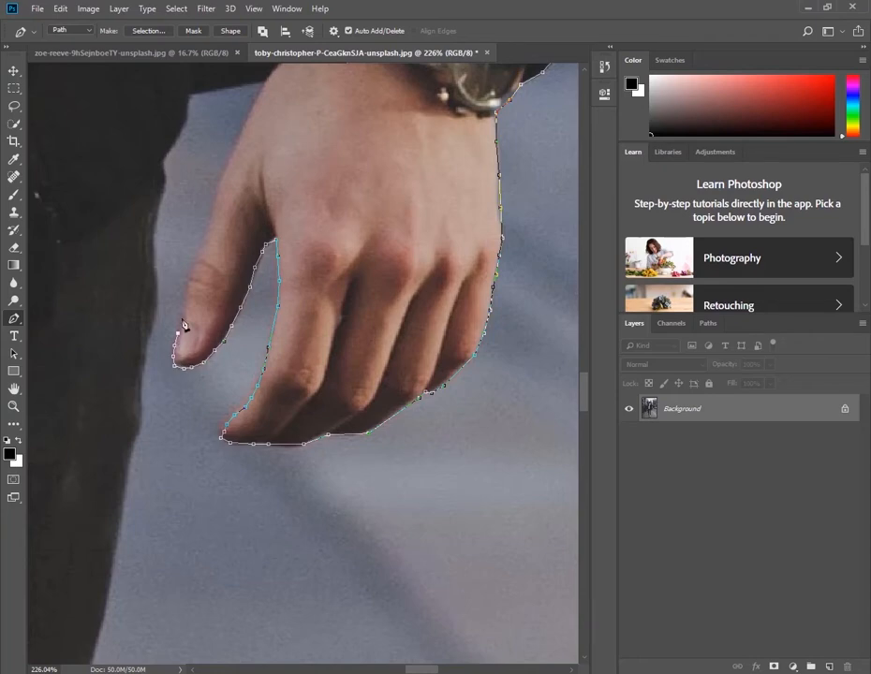
Continue the path up the outer edge of the thumb and hand to the sleeve's hem
click(231, 164)
drag(231, 161, 213, 281)
click(225, 247)
click(238, 217)
click(246, 202)
click(242, 197)
Trace the path along the sleeve's hem and down the edge of the dark clothing beside the thumb
click(170, 215)
click(170, 229)
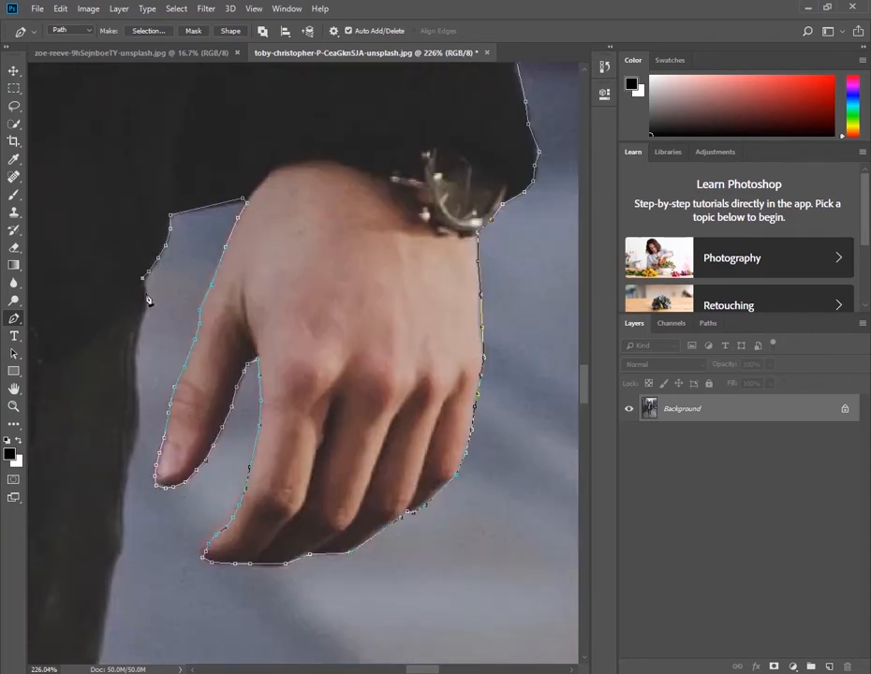
click(146, 294)
click(140, 332)
click(137, 363)
click(140, 419)
click(132, 448)
click(127, 471)
click(124, 501)
Continue the path down the edge of the dark clothing past the thumb and below the hand
drag(136, 488, 201, 260)
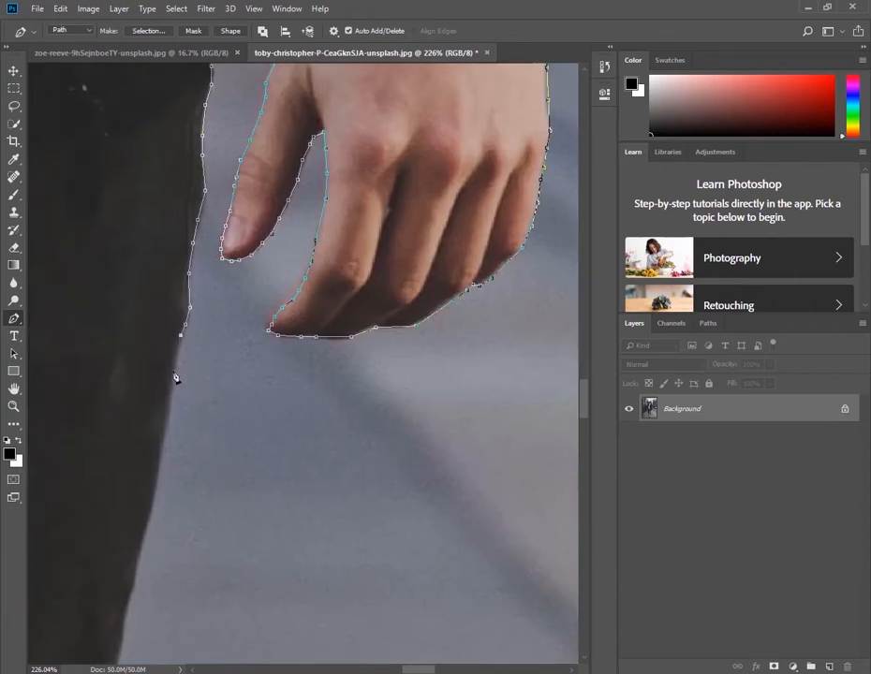
click(174, 380)
drag(167, 431, 193, 262)
click(186, 298)
click(179, 341)
Trace the outer edge of the dark trouser leg down to the first fabric crease above the knee
drag(167, 373, 195, 227)
click(196, 230)
click(189, 266)
click(181, 295)
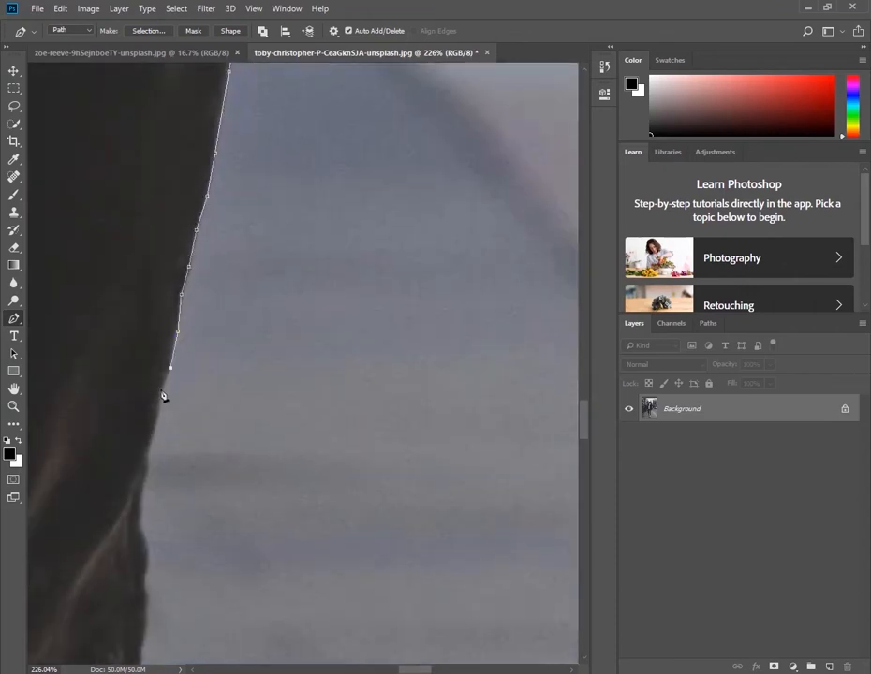
click(161, 390)
click(159, 412)
click(147, 445)
click(145, 474)
click(139, 509)
click(142, 538)
Follow the small bulges of the trouser folds along the outer side of the knee
drag(144, 432, 161, 226)
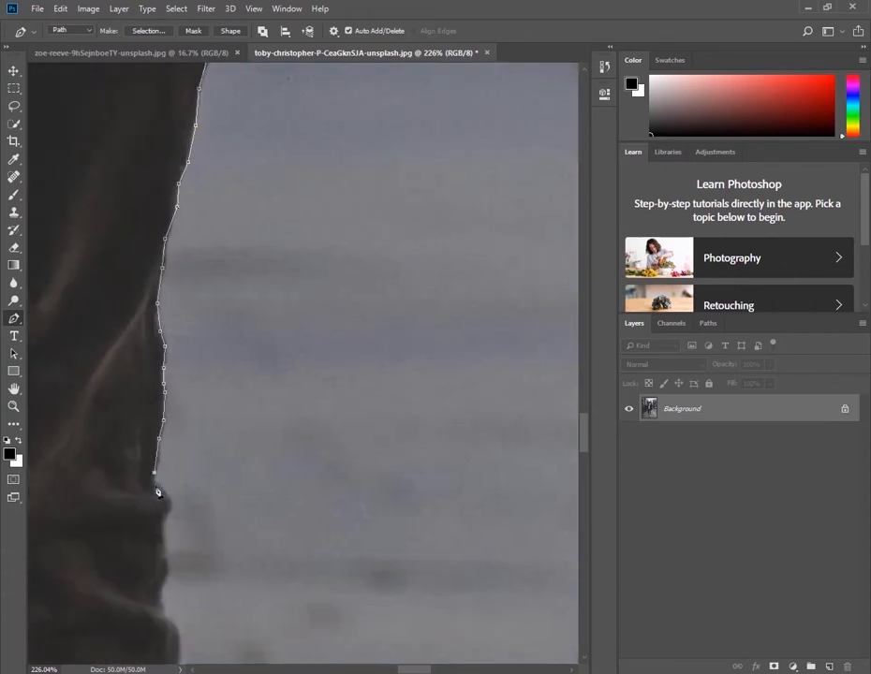
click(164, 520)
click(166, 545)
click(167, 563)
click(164, 585)
click(174, 621)
Extend the path past the lowest knee fold and down the smooth outer edge of the lower leg
drag(175, 621, 254, 216)
click(260, 258)
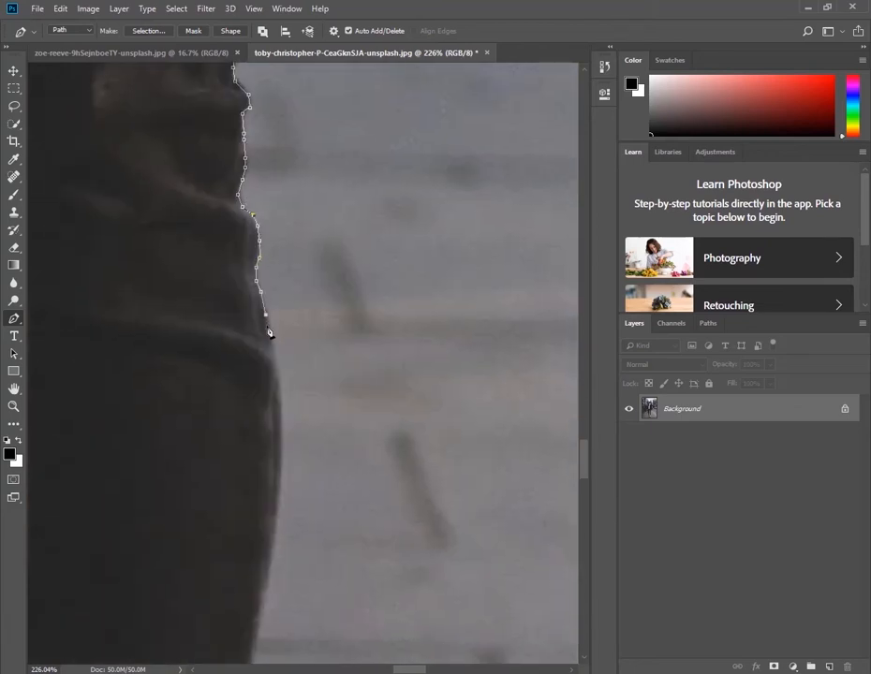
click(270, 348)
drag(275, 493, 298, 301)
click(286, 322)
click(278, 394)
click(272, 429)
click(268, 472)
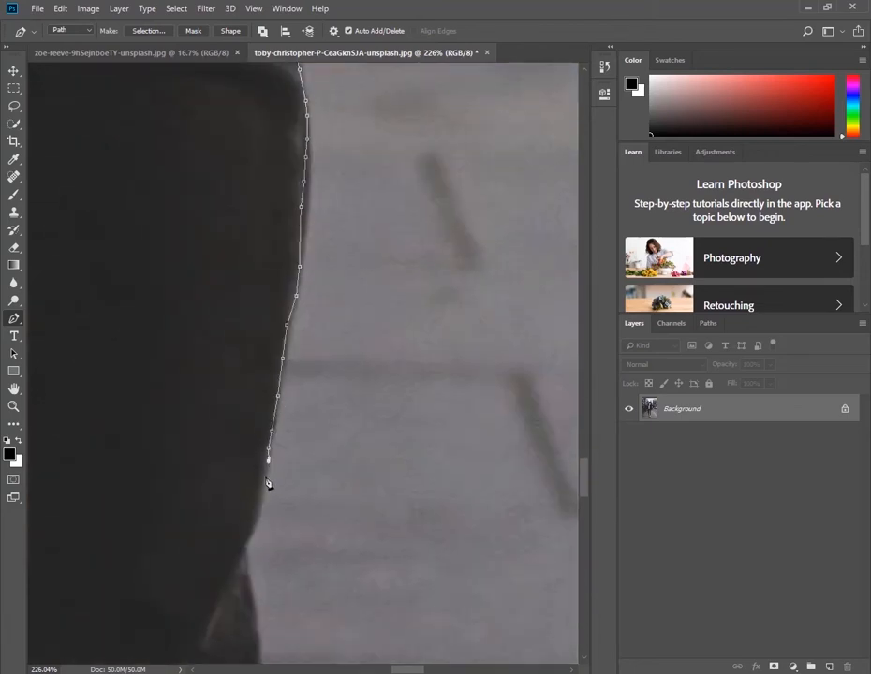
Trace the notch in the lower trouser leg and the outward fabric bulge beneath it
click(263, 506)
click(255, 533)
click(249, 547)
click(249, 568)
click(254, 592)
drag(254, 621, 258, 283)
click(260, 278)
click(264, 303)
click(264, 321)
click(259, 341)
click(251, 363)
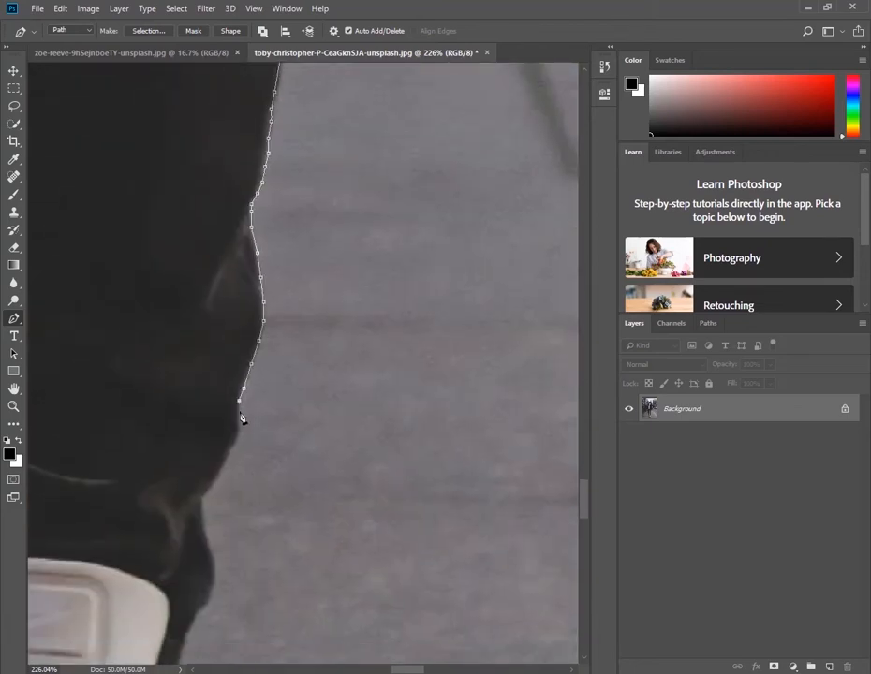
Continue the path down the trouser's outer edge and around the creased bulge beside the shoe tongue
click(238, 412)
click(226, 455)
drag(227, 443, 268, 249)
click(257, 283)
click(243, 300)
click(245, 332)
click(256, 366)
click(245, 411)
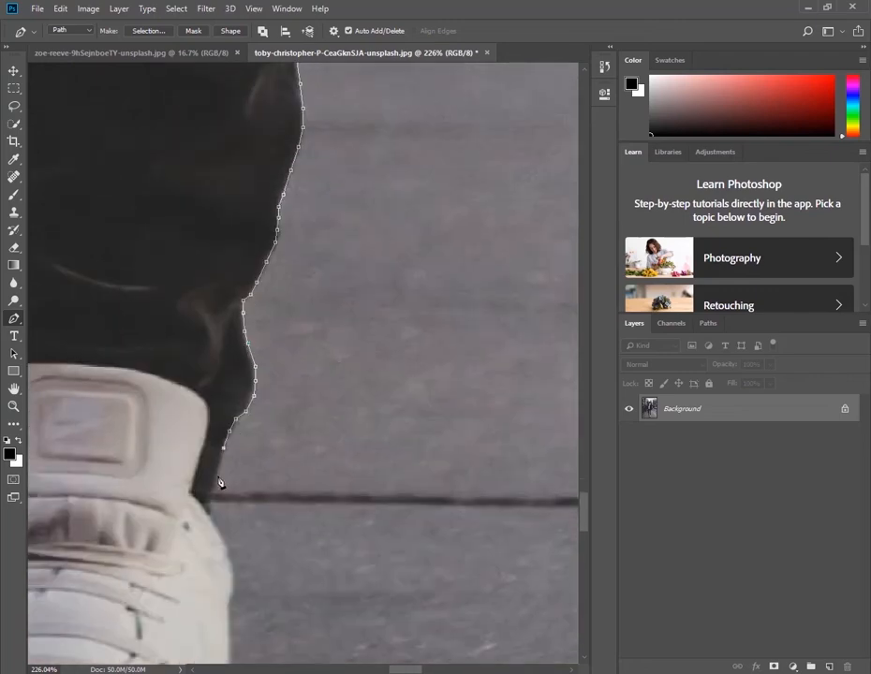
Trace from the trouser cuff onto the white shoe and down the shoe's outer side
click(218, 476)
click(201, 507)
click(215, 528)
click(232, 565)
drag(231, 614, 243, 355)
click(241, 358)
click(239, 404)
click(246, 447)
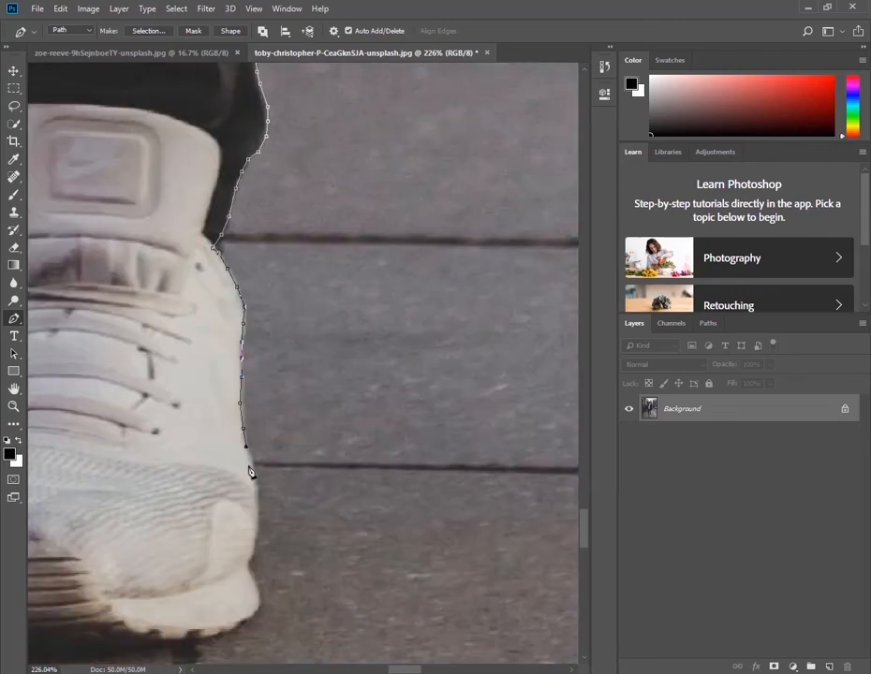
Follow the outer edge of the shoe's toe section and round the corner of its sole
click(250, 463)
click(255, 486)
click(256, 507)
click(251, 574)
drag(252, 581, 284, 346)
click(289, 352)
click(285, 380)
click(262, 396)
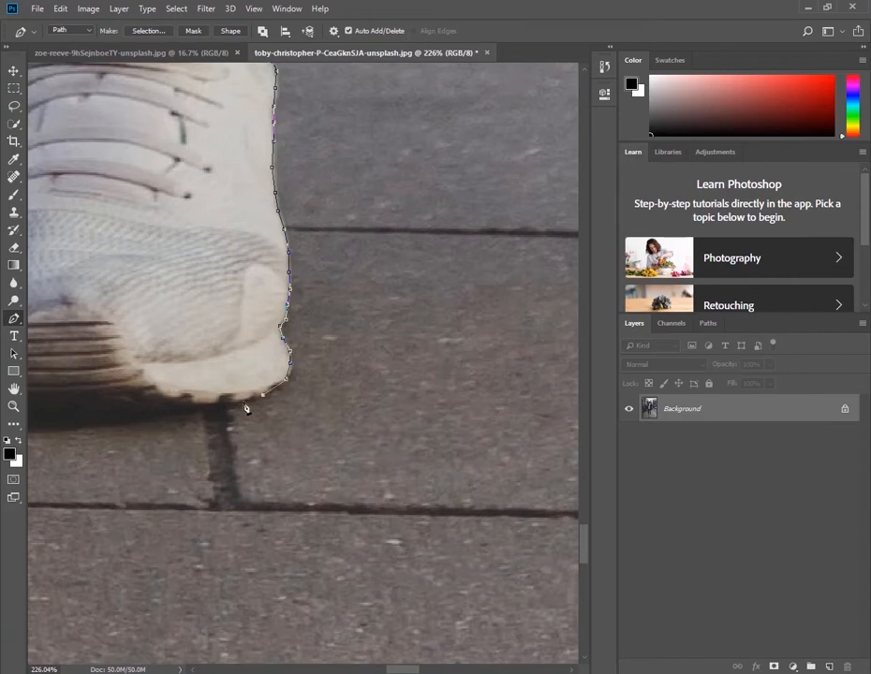
Trace beneath the sole across the front of the shoe to its inner corner
click(241, 404)
click(216, 409)
click(195, 411)
click(315, 401)
click(288, 401)
click(270, 398)
click(250, 395)
click(222, 384)
click(209, 379)
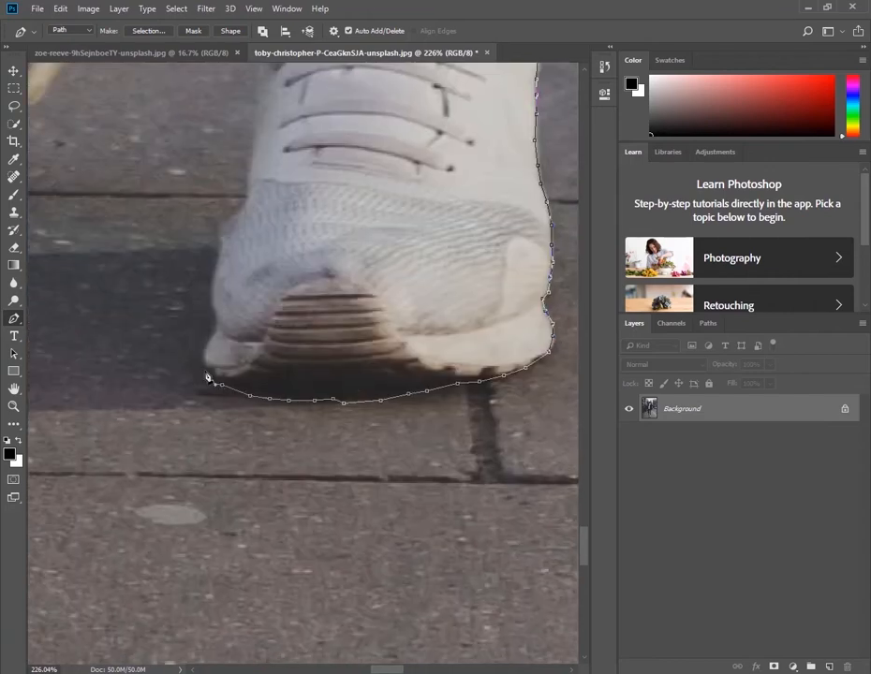
Extend the path up the inner side of the shoe from the sole toward the laces
click(214, 315)
click(215, 303)
click(214, 288)
click(219, 272)
drag(223, 298, 246, 377)
click(242, 330)
click(244, 314)
click(261, 292)
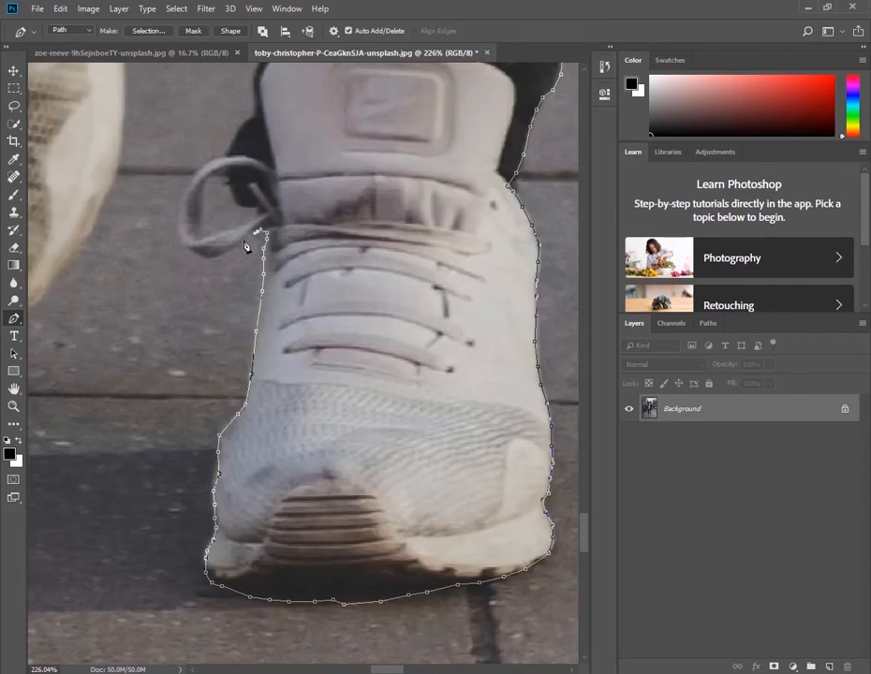
Trace around the outside of the shoelace loop and up to the dark fabric beside the shoe tongue
click(243, 241)
click(231, 251)
click(218, 255)
click(202, 256)
click(190, 183)
click(208, 161)
click(248, 120)
Continue the path up past the shoe tongue and around the crease in the trouser's inner edge
drag(259, 114, 255, 208)
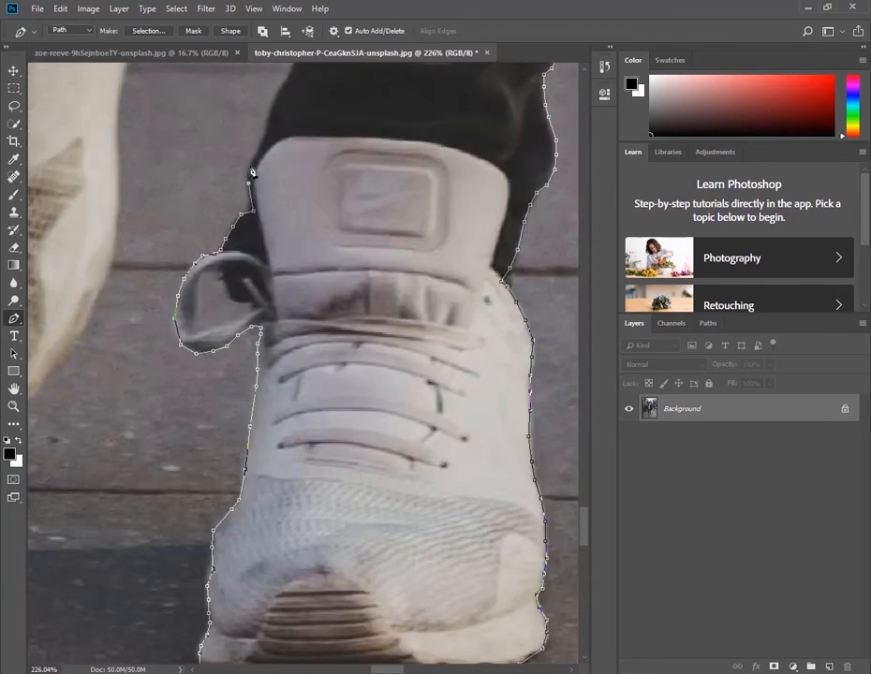
click(264, 144)
drag(292, 113, 247, 314)
click(250, 258)
click(229, 218)
click(219, 196)
click(219, 168)
click(219, 145)
Trace the inner edge of the trouser leg upward beside the raised rear shoe
drag(224, 91, 234, 280)
click(234, 277)
click(244, 232)
click(245, 211)
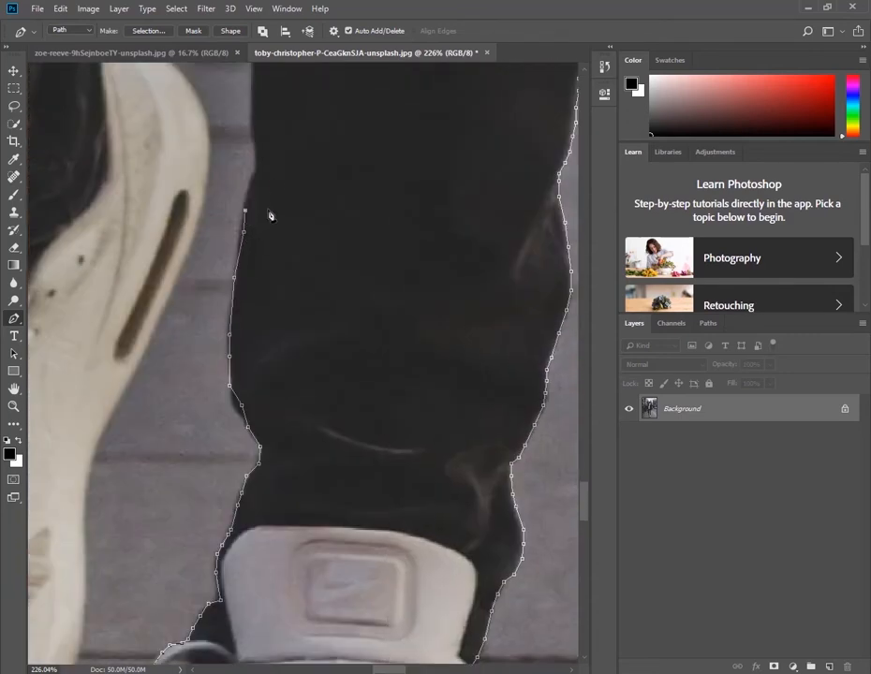
click(253, 169)
click(254, 153)
click(252, 139)
click(251, 121)
Extend the path up the straight inner edge of the front leg above the rear shoe
drag(251, 148, 241, 356)
click(244, 282)
click(247, 254)
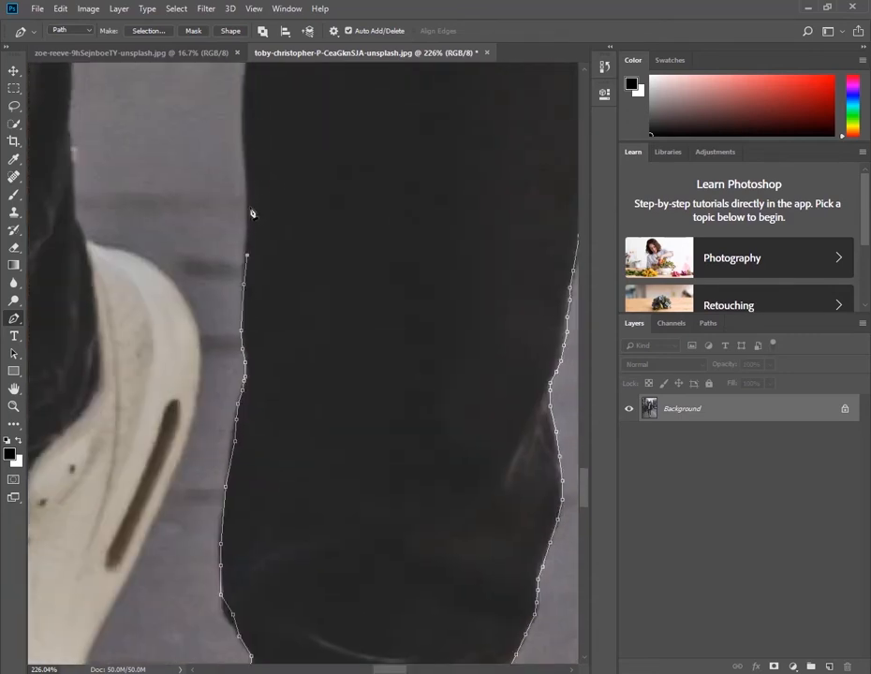
click(247, 175)
click(249, 153)
Trace the inner edge of the front leg up to and around the first knee fold
drag(249, 152, 263, 339)
click(259, 327)
click(253, 312)
click(253, 296)
click(253, 274)
click(239, 261)
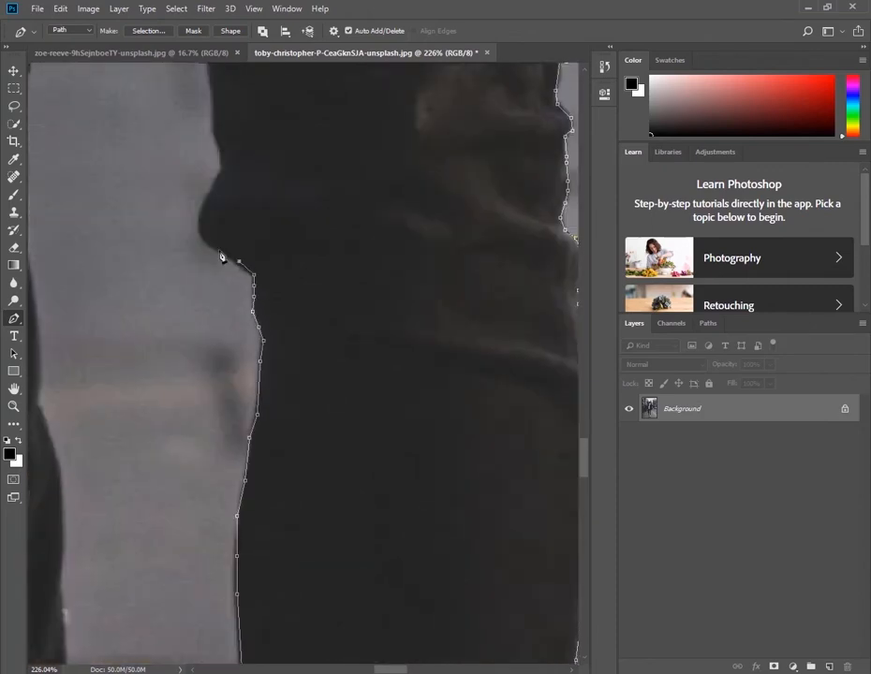
Follow the rounded knee bulge and continue the path onto the front leg's inner thigh
drag(217, 131, 218, 414)
click(206, 339)
click(203, 291)
drag(203, 208, 233, 389)
click(230, 385)
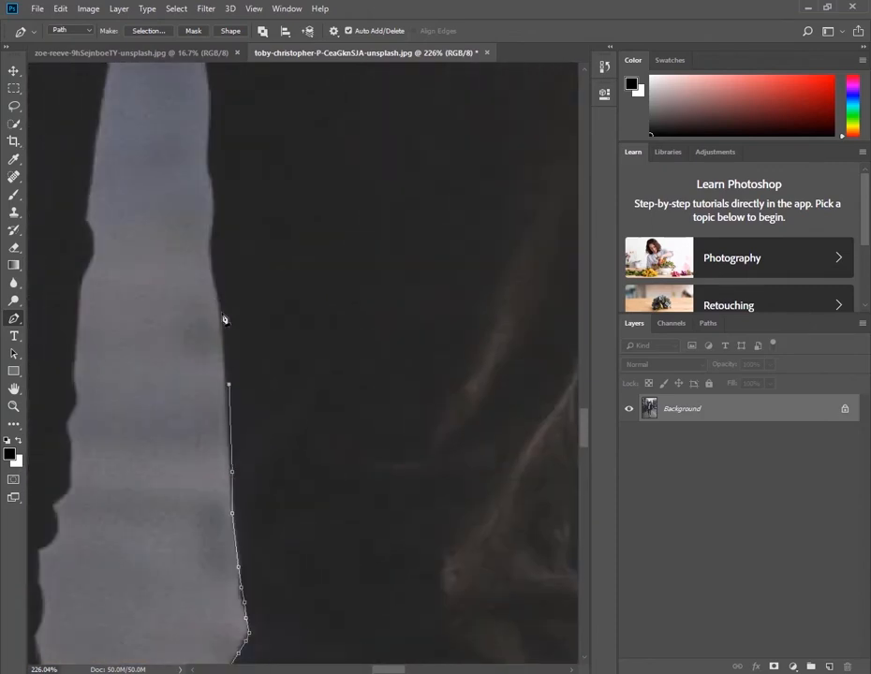
Trace the front leg's wavy inner thigh edge up toward the peak of the gap between the legs
click(222, 315)
click(221, 296)
click(217, 273)
click(222, 374)
click(223, 354)
click(227, 337)
click(225, 316)
click(219, 286)
click(216, 260)
click(219, 231)
click(219, 213)
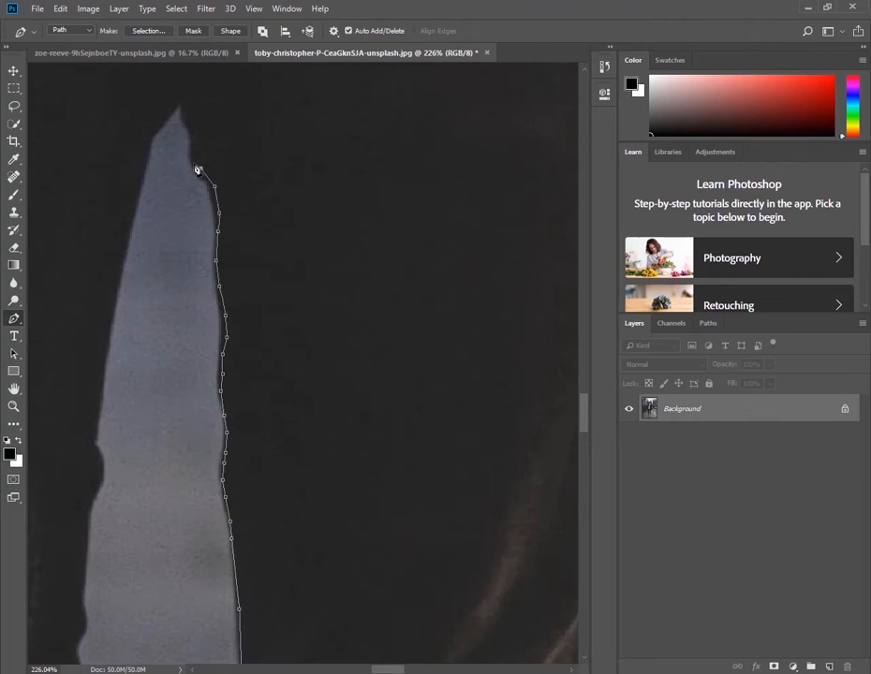
Carry the path over the peak of the leg gap and down the rear leg's inner thigh
click(111, 332)
click(104, 376)
click(100, 419)
click(96, 440)
click(106, 461)
click(101, 479)
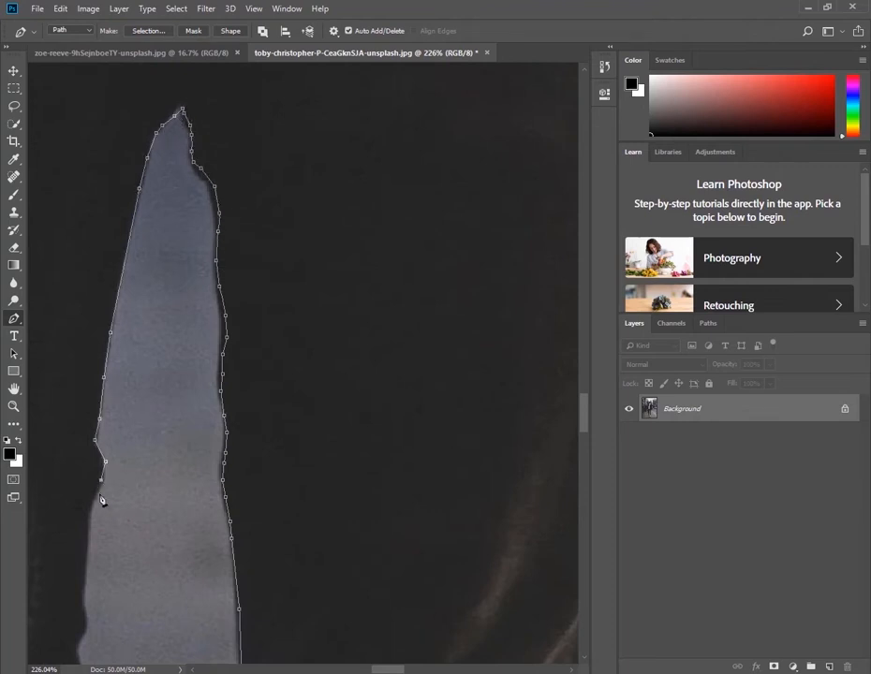
click(91, 496)
click(89, 536)
Trace around the jagged fabric folds along the rear leg's inner edge
click(162, 473)
click(162, 490)
click(143, 511)
click(149, 524)
click(149, 537)
click(139, 548)
click(130, 554)
click(128, 559)
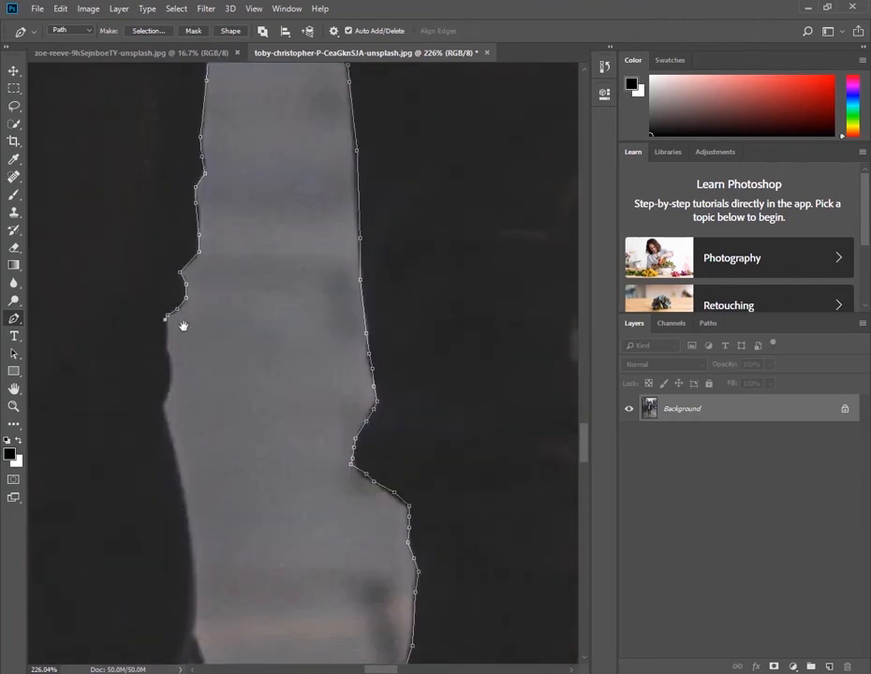
Continue the path down the rear leg's inner trouser edge, past the bulge toward the lower leg
click(177, 454)
click(184, 493)
drag(199, 571, 179, 329)
click(173, 307)
click(176, 339)
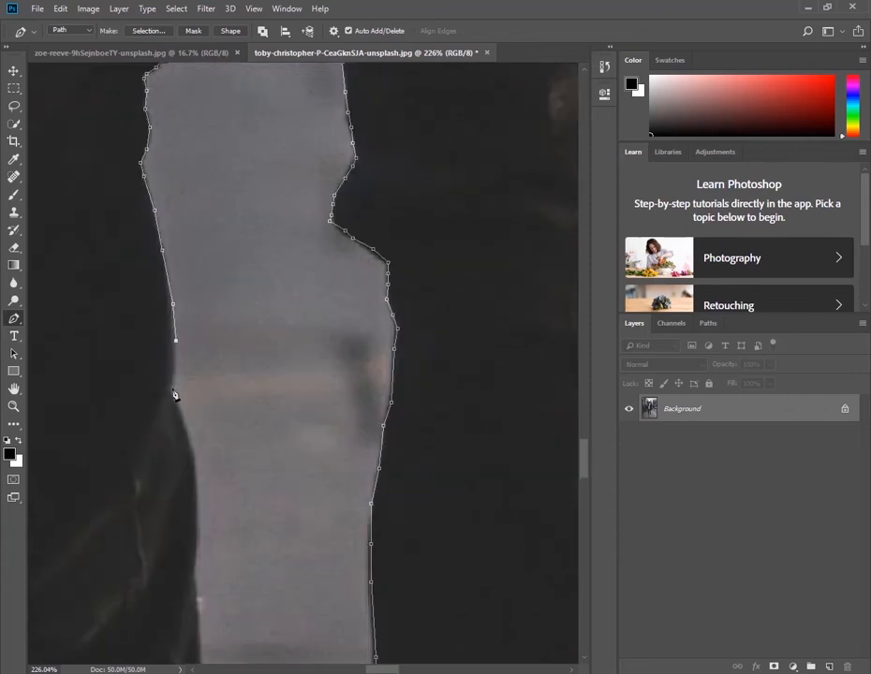
click(174, 388)
click(180, 404)
click(192, 439)
Carry the path down past the trouser cuff and over the top of the raised shoe's heel
click(213, 387)
click(216, 415)
click(224, 426)
click(226, 436)
click(246, 443)
click(260, 447)
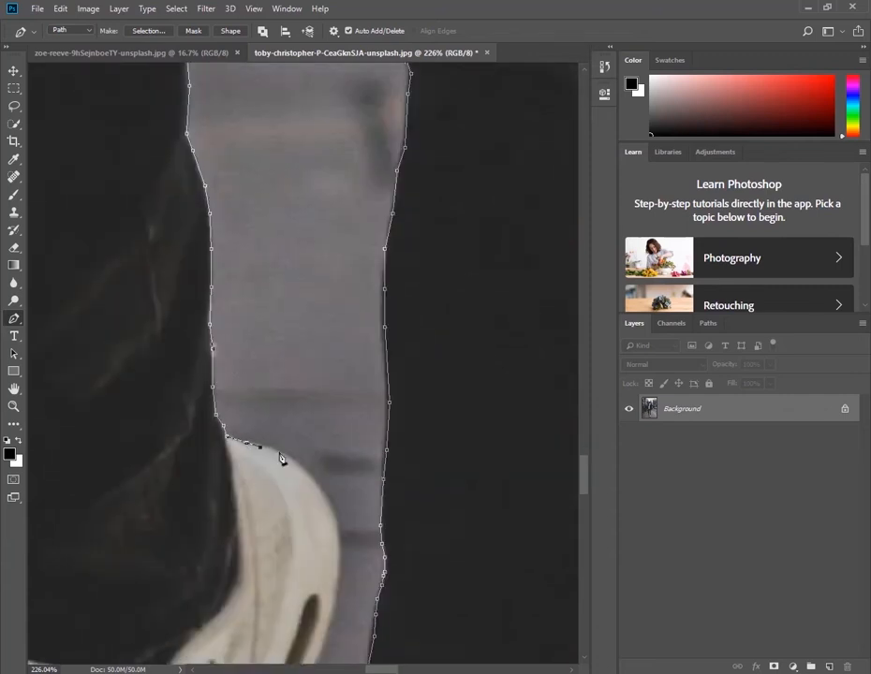
click(279, 451)
click(299, 464)
Follow the raised shoe's curved side down past the dark slot toward the midfoot
click(288, 314)
click(276, 353)
click(251, 412)
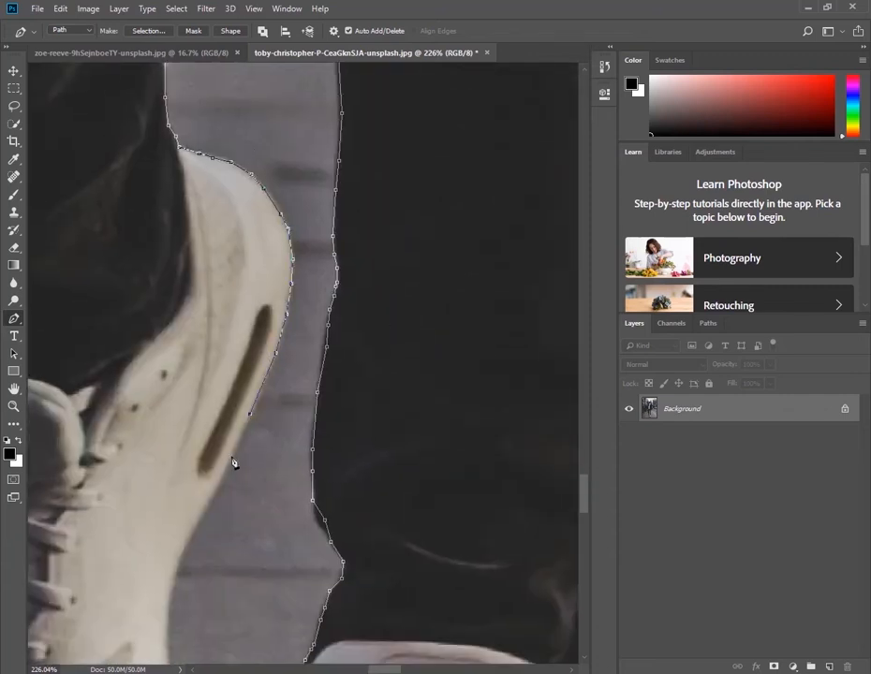
click(231, 455)
click(221, 483)
click(206, 504)
Trace the inner side of the raised shoe from the midfoot down toward the toe
mouse_move(202, 447)
mouse_down()
mouse_move(231, 321)
mouse_move(234, 241)
mouse_up()
click(201, 461)
drag(201, 478, 250, 278)
click(249, 309)
click(243, 331)
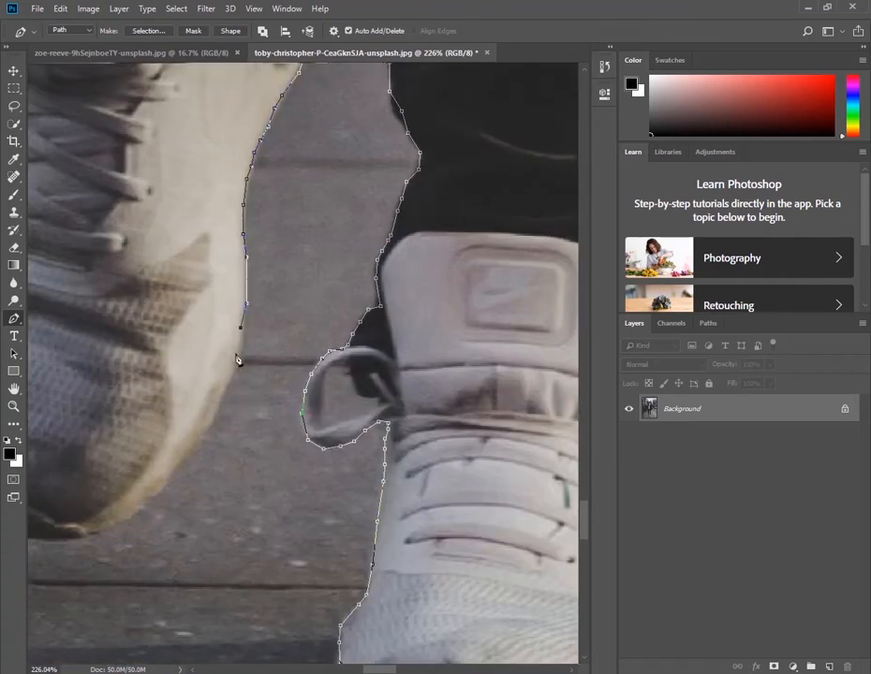
click(238, 359)
drag(236, 371, 267, 230)
click(256, 257)
click(241, 291)
Trace around the rounded toe of the raised shoe and close the path around the man
click(119, 402)
drag(119, 402, 294, 360)
click(265, 362)
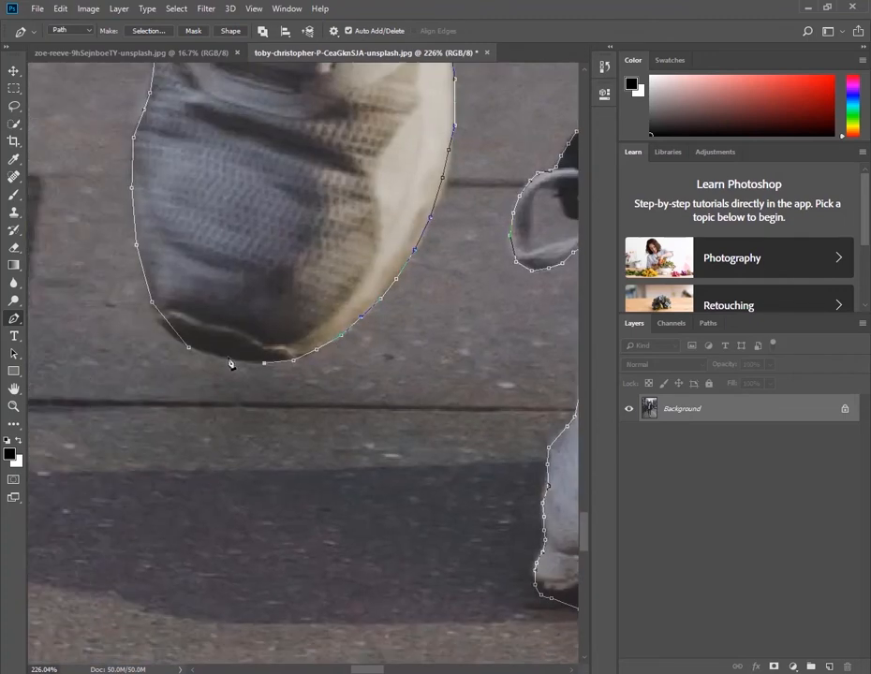
click(232, 359)
click(205, 354)
Convert the path around the man into a selection
scroll(274, 294, down, 15)
right_click(298, 281)
click(341, 350)
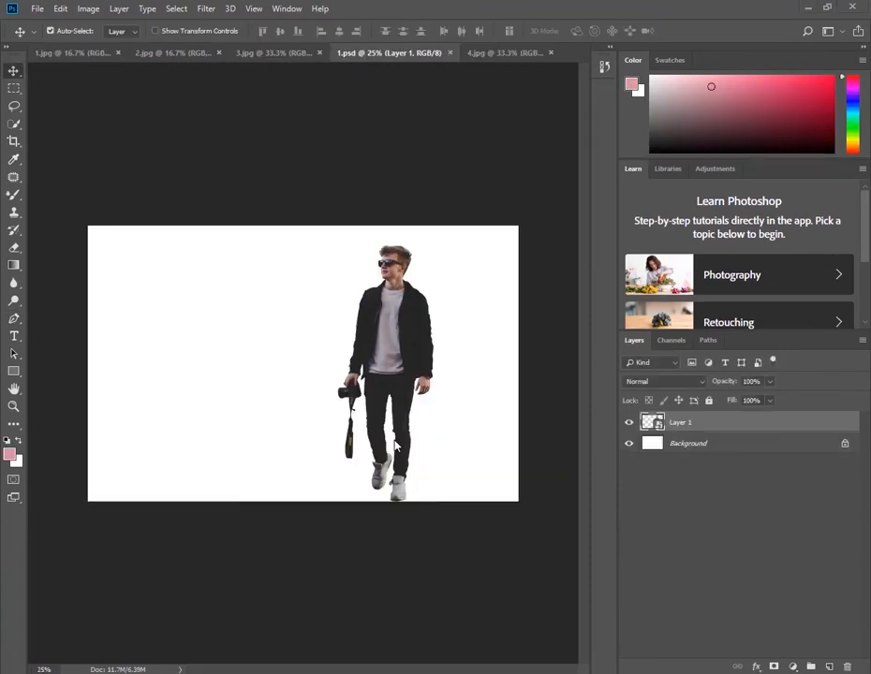
Switch to the elephant photo 1.jpg and start a Pen tool path beneath the raised front foot
click(97, 53)
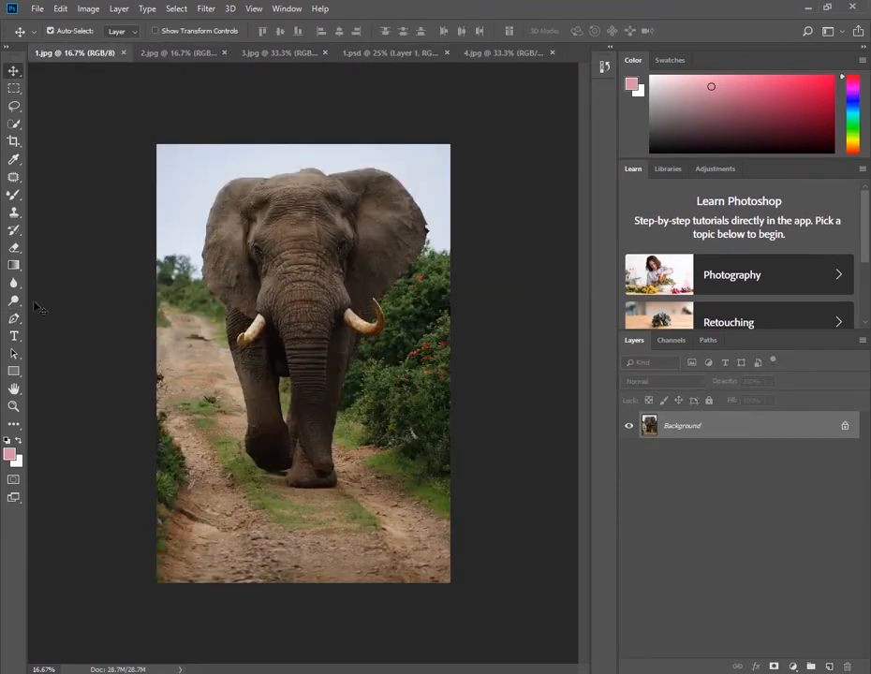
click(14, 319)
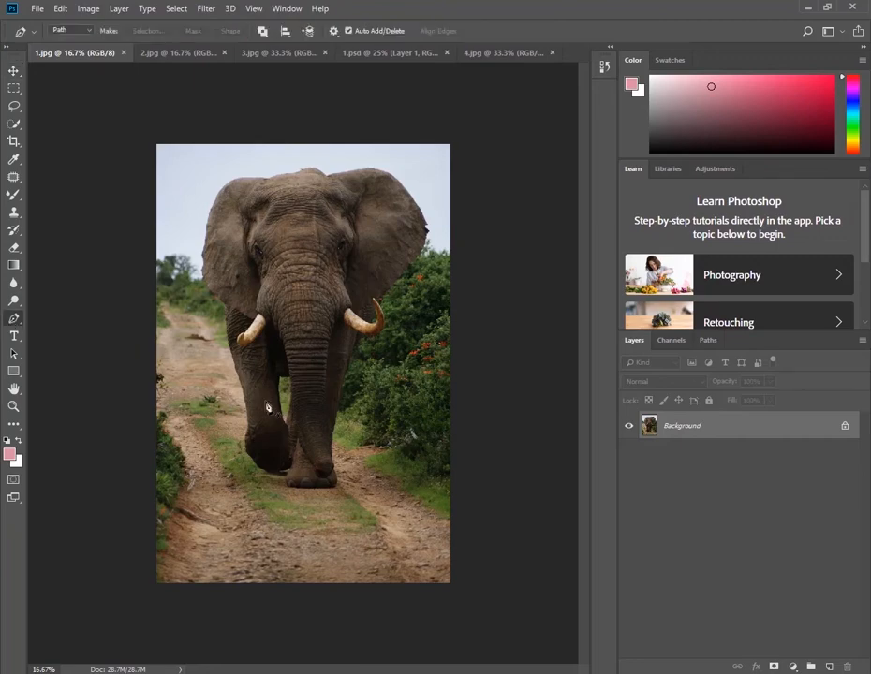
scroll(265, 463, up, 5)
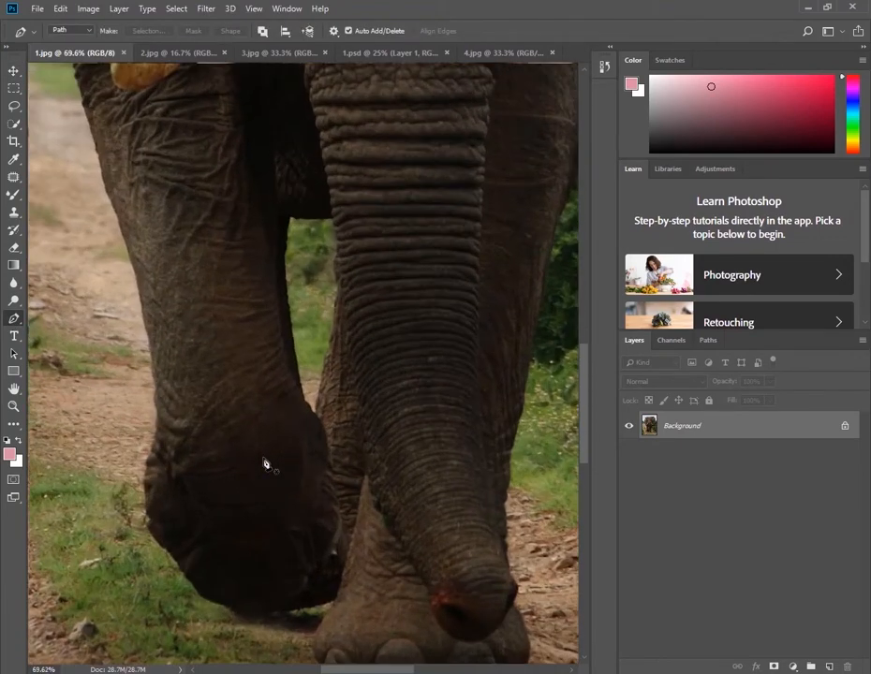
drag(240, 499, 284, 338)
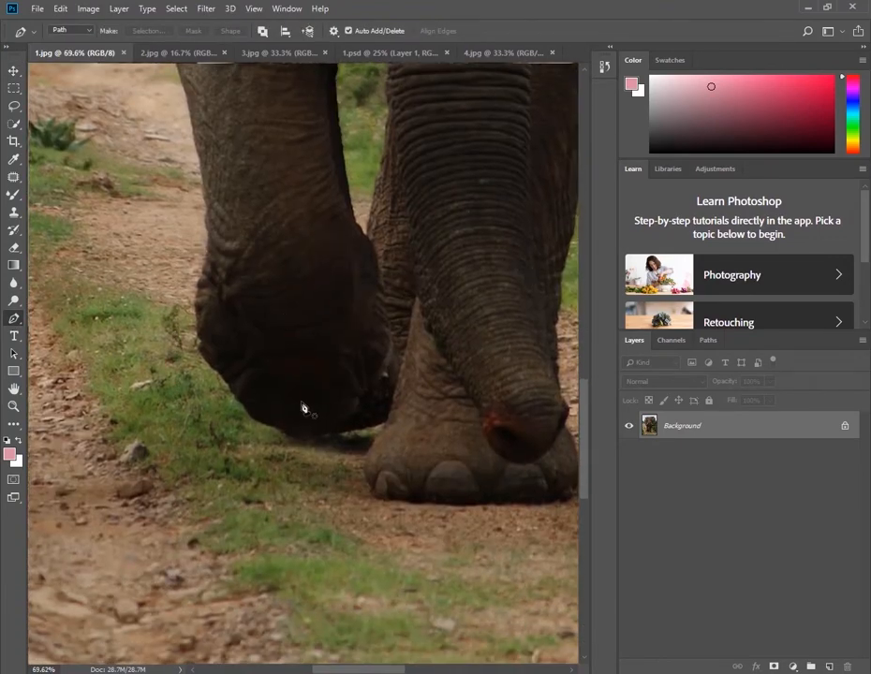
click(279, 429)
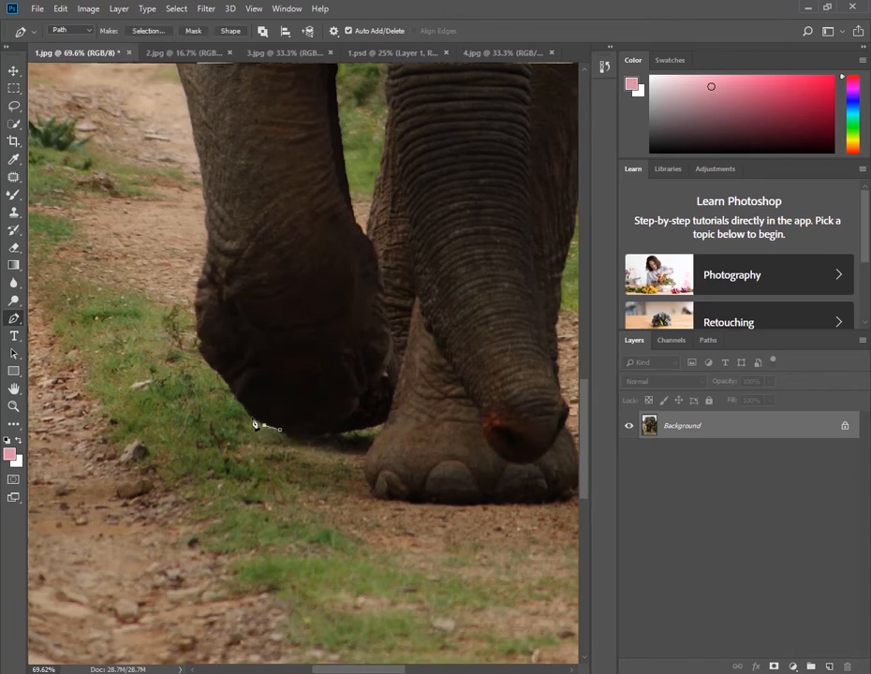
Trace the outer edge of the elephant's raised foot up to the ankle
click(211, 369)
click(203, 355)
click(199, 343)
click(198, 332)
click(197, 320)
click(195, 304)
click(196, 293)
Continue the path up the outer edge of the raised leg's lower half
click(208, 231)
click(206, 211)
click(203, 193)
drag(211, 239, 240, 464)
click(220, 348)
click(212, 304)
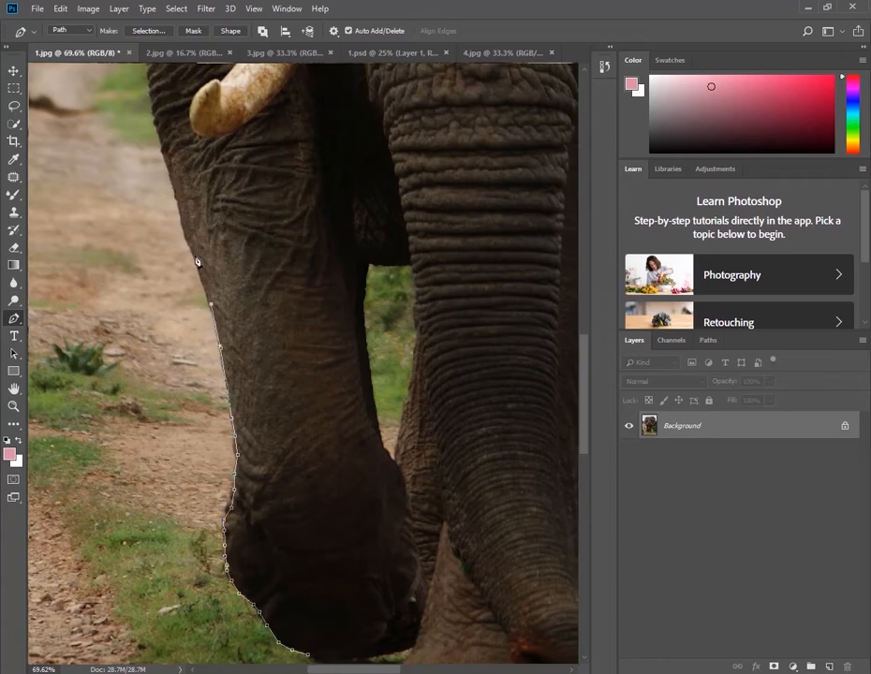
Trace the upper part of the raised leg up to the level of the left tusk
click(196, 256)
click(186, 233)
click(179, 206)
click(170, 174)
drag(178, 167, 227, 393)
click(210, 371)
click(198, 334)
click(196, 303)
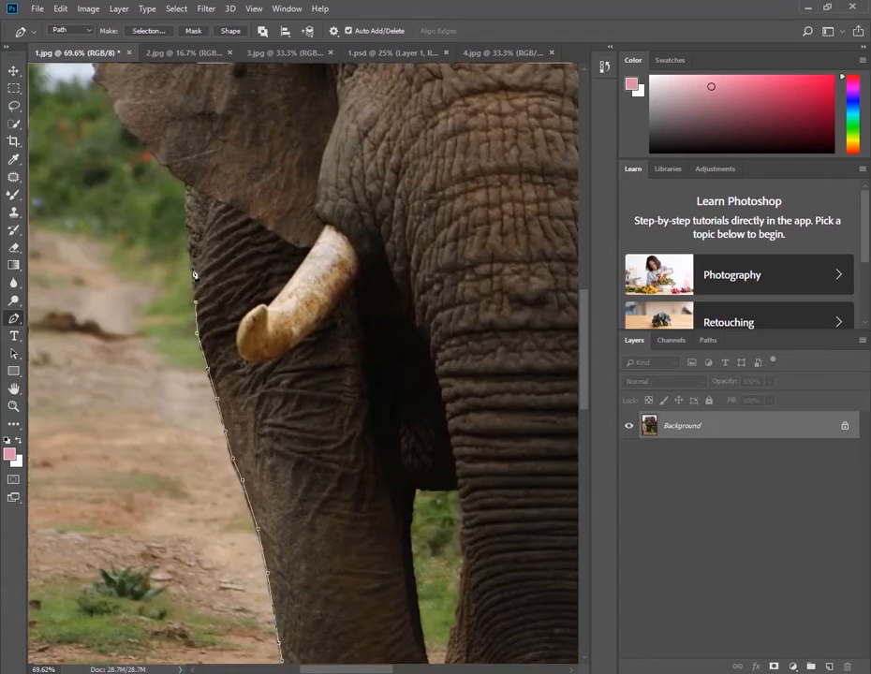
Carry the path up the elephant's shoulder and out along the lower edge of the left ear
click(193, 268)
drag(195, 258, 203, 414)
click(199, 391)
click(196, 362)
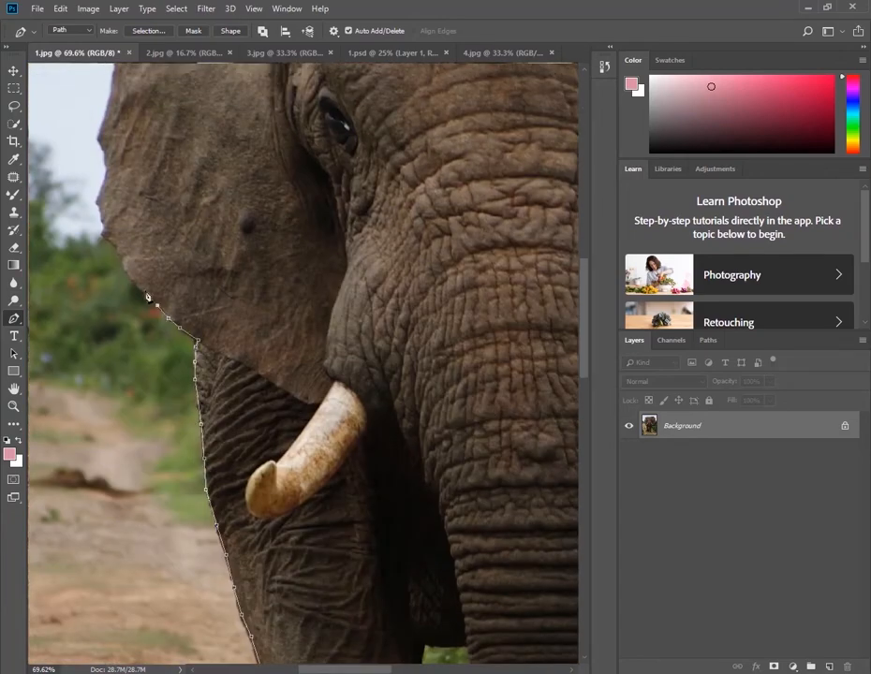
drag(125, 273, 173, 427)
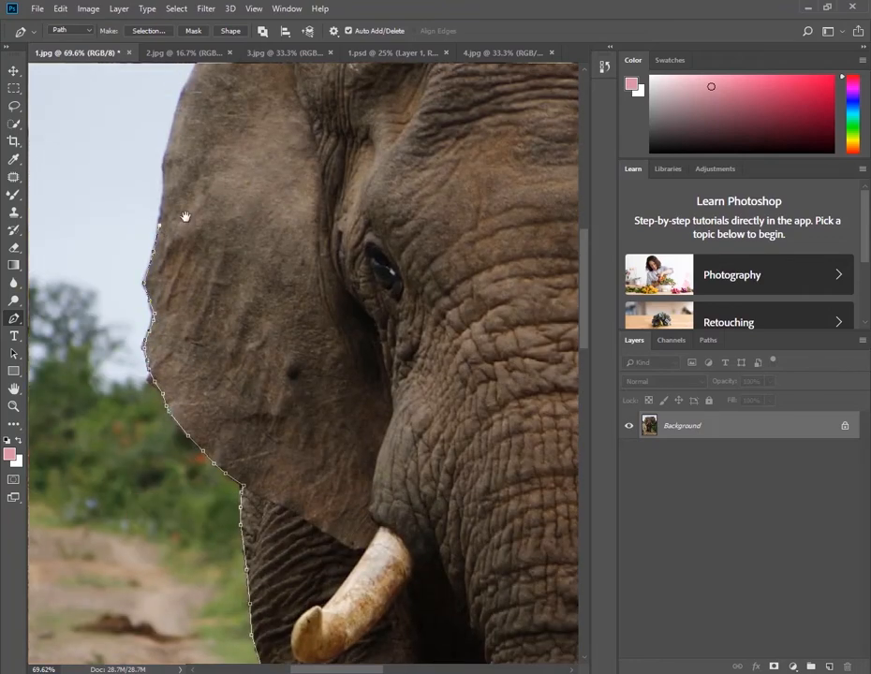
Trace the left ear's outer edge and rounded top to where it meets the head
drag(185, 218, 151, 363)
click(127, 336)
click(130, 306)
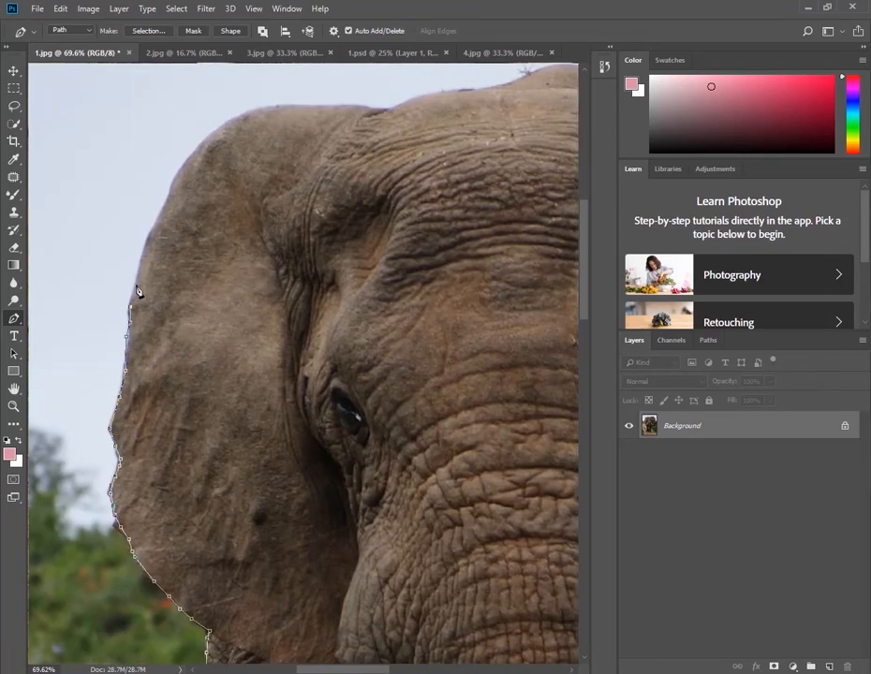
click(168, 197)
mouse_move(377, 113)
mouse_down()
mouse_move(564, 146)
mouse_move(356, 115)
mouse_move(391, 113)
mouse_up()
Trace over the crown of the elephant's head to the base of the right ear, curving over the central bump
click(398, 106)
drag(484, 95, 447, 160)
alt+click(376, 159)
drag(512, 166, 255, 301)
alt+click(512, 168)
click(239, 255)
Follow the rising upper edge of the right ear and around its rounded top
click(329, 237)
click(394, 223)
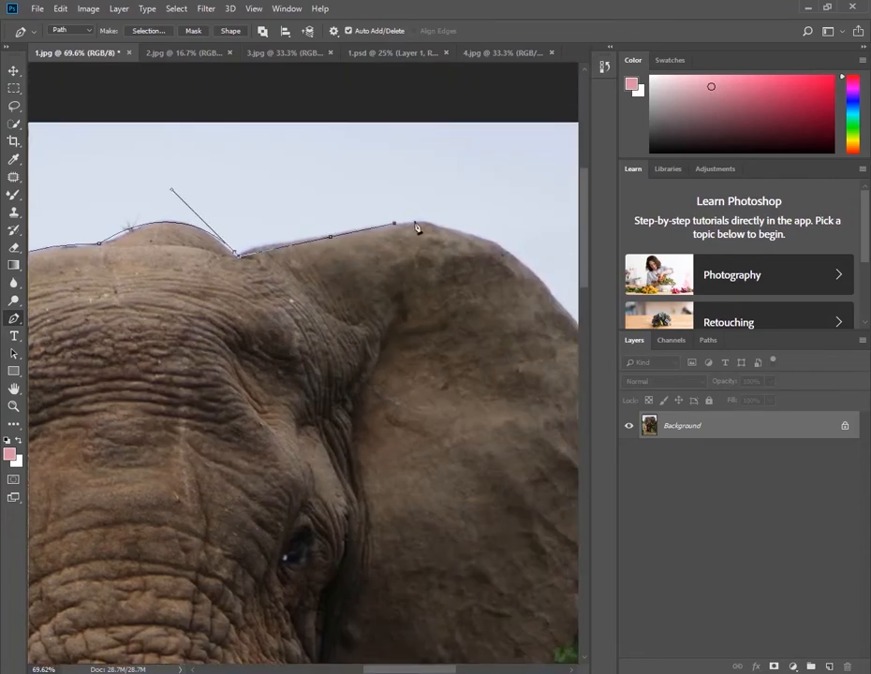
click(415, 220)
click(431, 221)
click(448, 230)
click(477, 237)
click(494, 242)
click(517, 257)
Trace down the right ear's outer edge and around its torn notch
drag(570, 344, 355, 184)
click(362, 168)
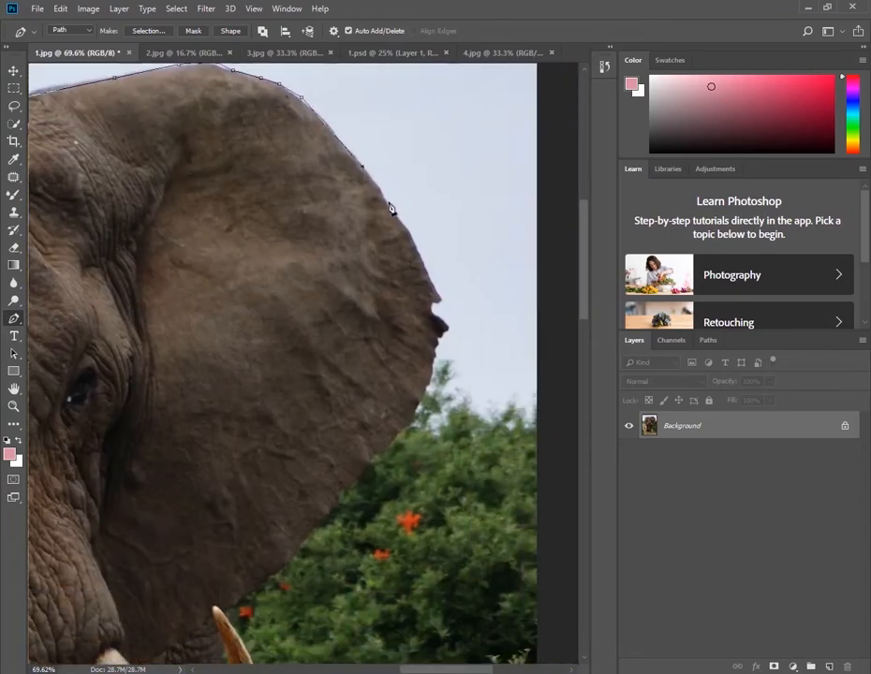
click(389, 203)
click(410, 238)
click(422, 261)
click(436, 287)
click(439, 299)
click(446, 328)
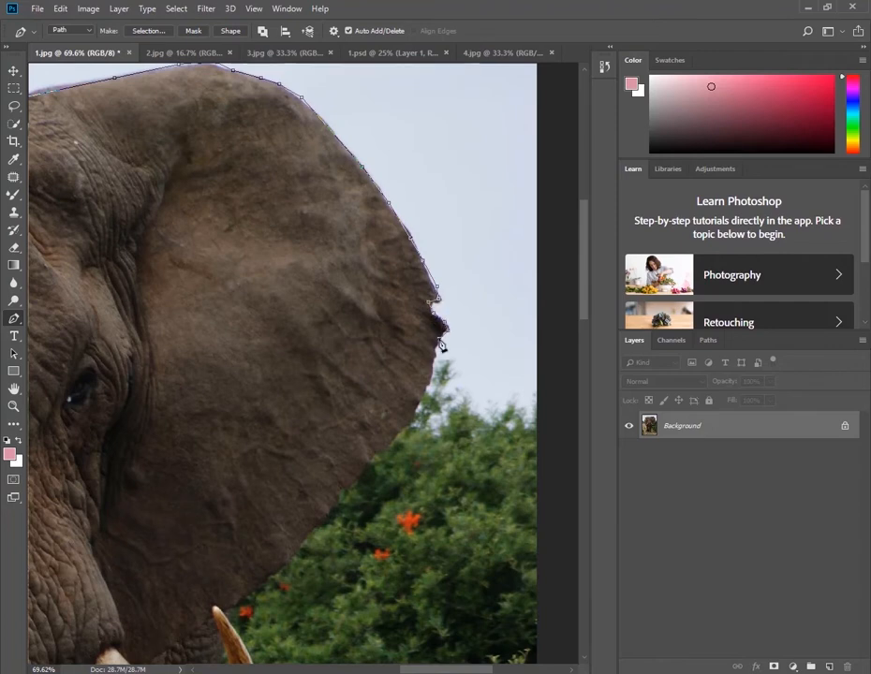
click(434, 351)
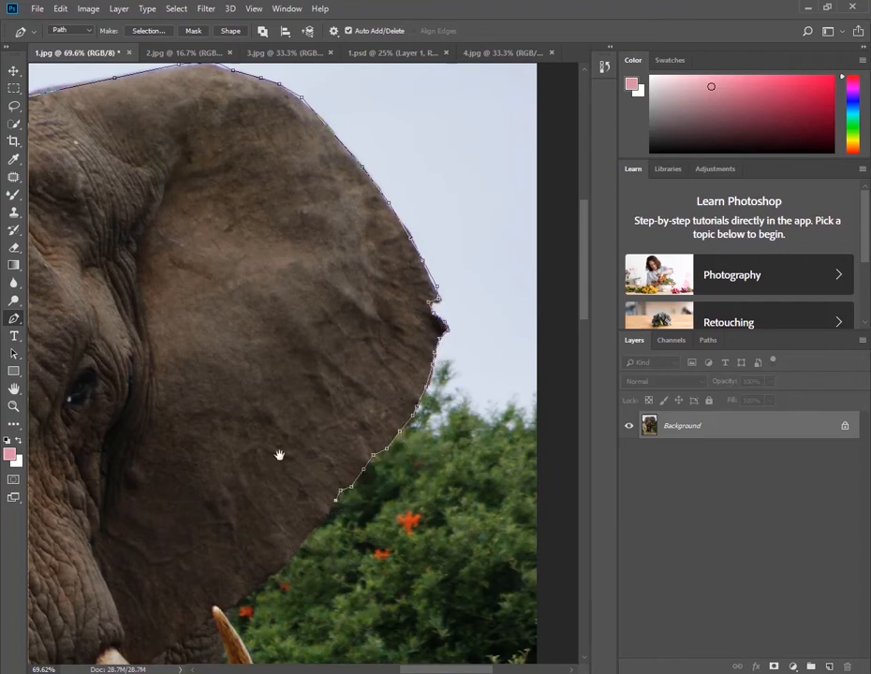
Follow the right ear's lower edge against the bushes down to the tusk tip
drag(279, 455, 359, 207)
click(373, 303)
click(363, 317)
click(344, 331)
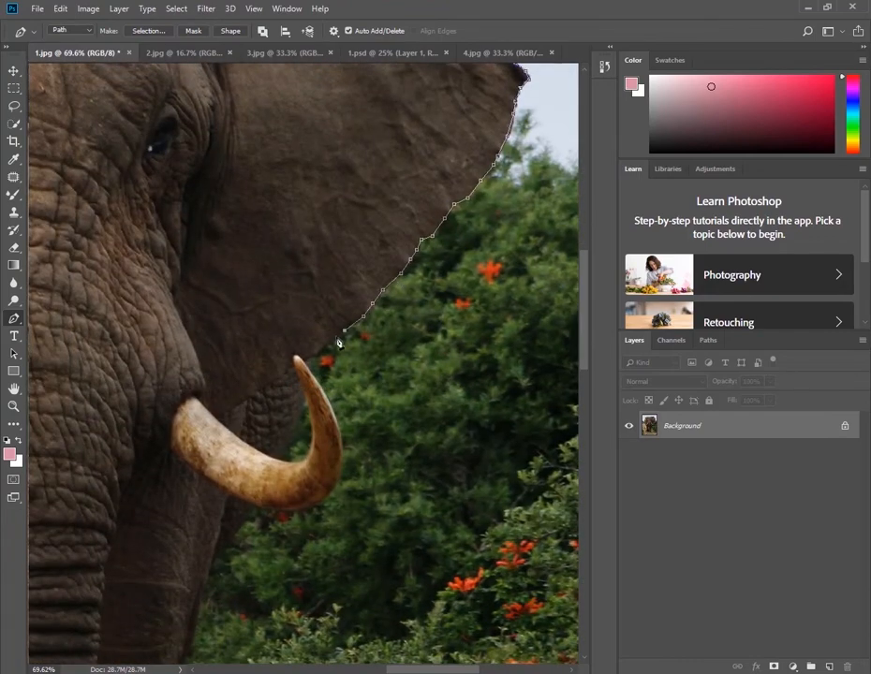
click(333, 338)
click(323, 348)
click(312, 360)
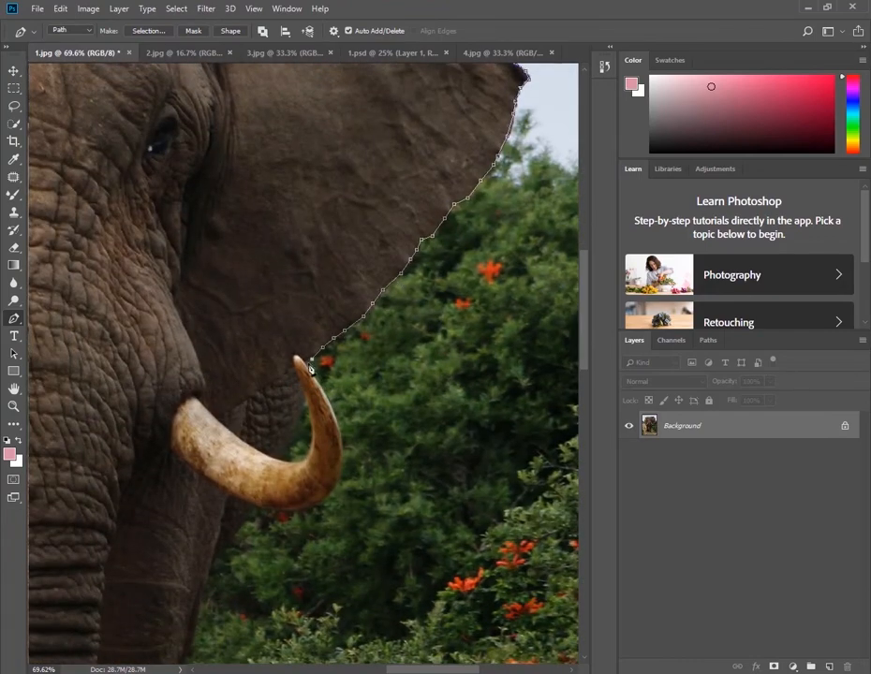
Trace the right tusk's outer curve and along its underside
click(343, 452)
click(341, 467)
drag(328, 483, 347, 360)
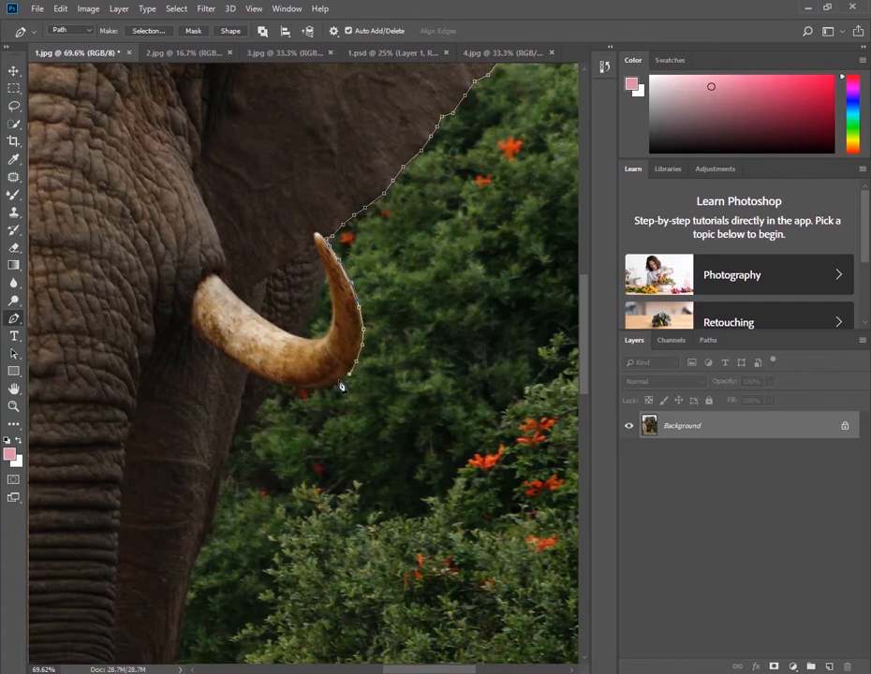
click(339, 382)
click(328, 387)
click(317, 390)
click(274, 382)
click(252, 373)
Carry the path from beneath the right tusk down the upper part of the planted leg
drag(285, 404, 359, 343)
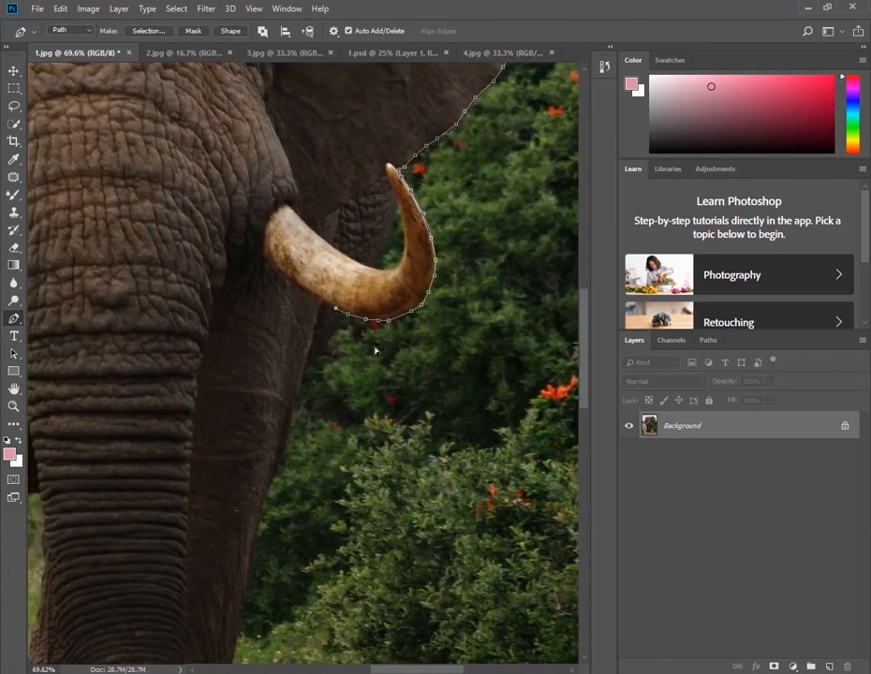
click(330, 337)
click(315, 354)
click(299, 393)
click(290, 430)
Trace the planted leg's outer edge against the bushes and grass down toward the trunk tip
drag(266, 527, 274, 313)
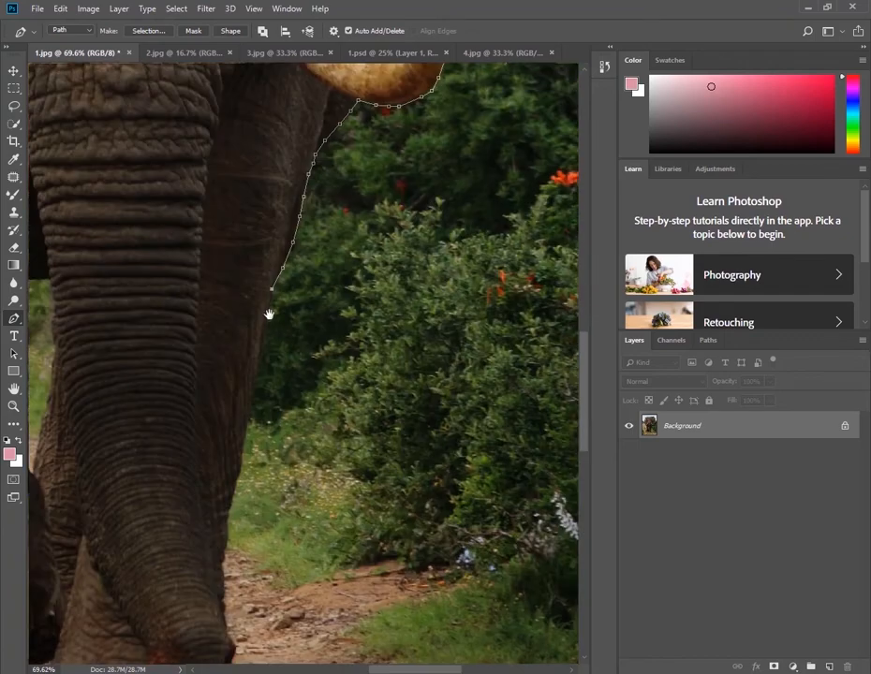
click(272, 289)
click(266, 313)
click(261, 357)
click(251, 404)
drag(241, 481, 273, 229)
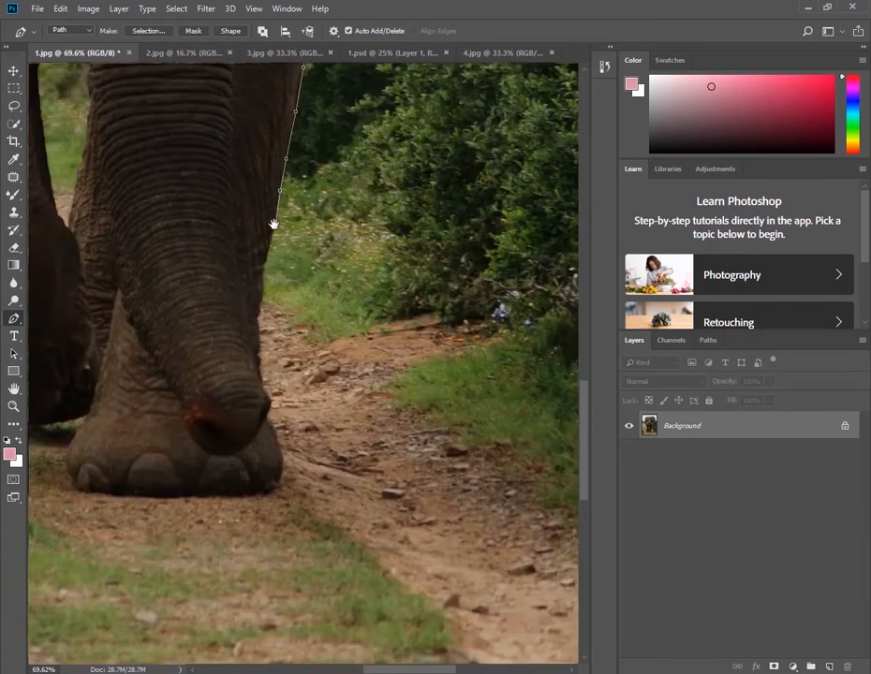
click(274, 228)
click(266, 252)
click(261, 299)
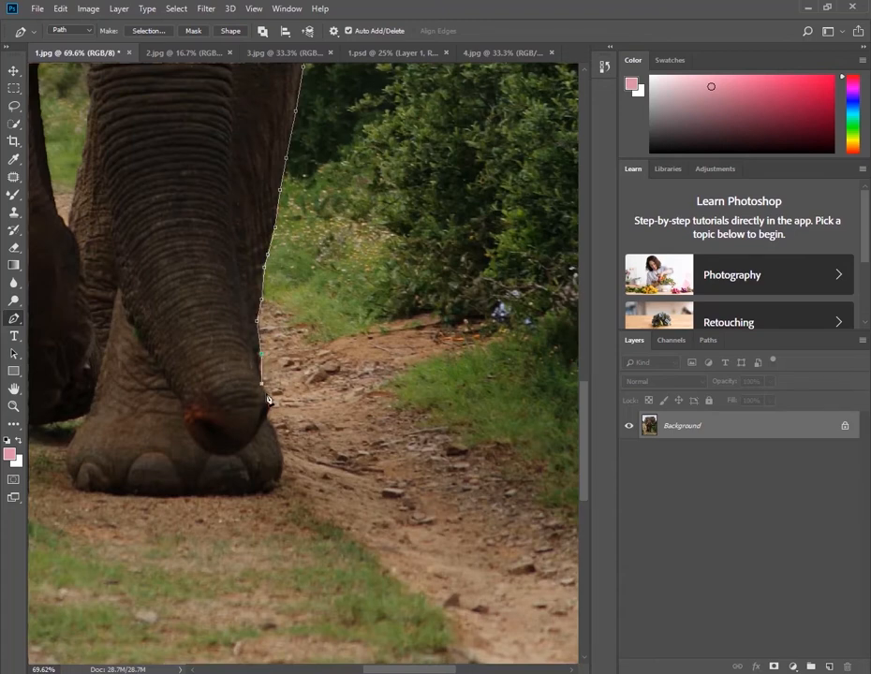
Trace around the planted foot and close the path under the raised foot
click(282, 448)
click(175, 498)
drag(133, 504, 356, 499)
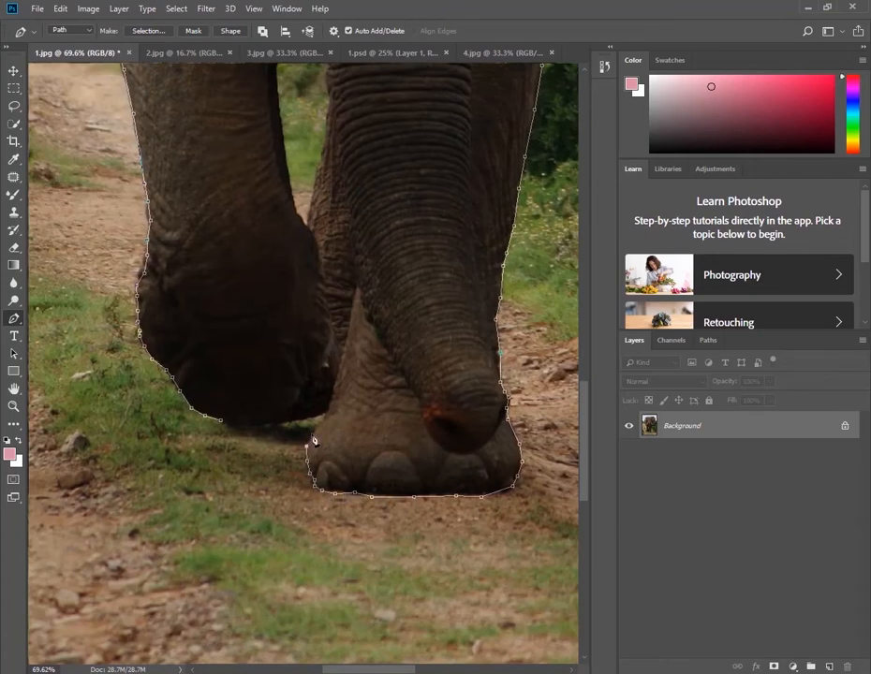
click(233, 426)
Convert the closed elephant path into a selection
drag(245, 194, 197, 272)
right_click(163, 195)
click(201, 252)
key(Return)
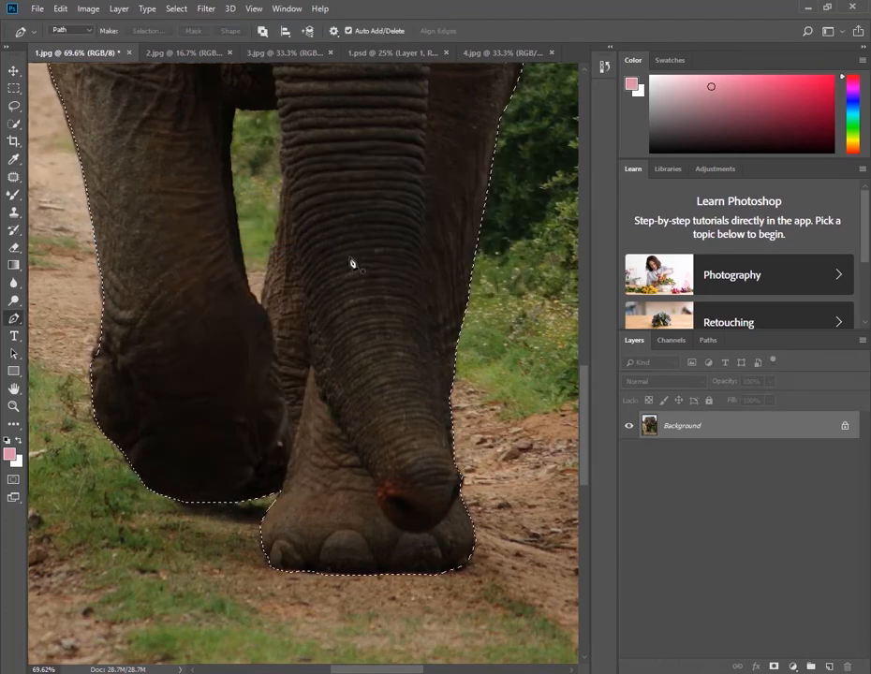
Move the selected elephant into the 1.psd document as a new layer using the Move tool
scroll(352, 264, down, 10)
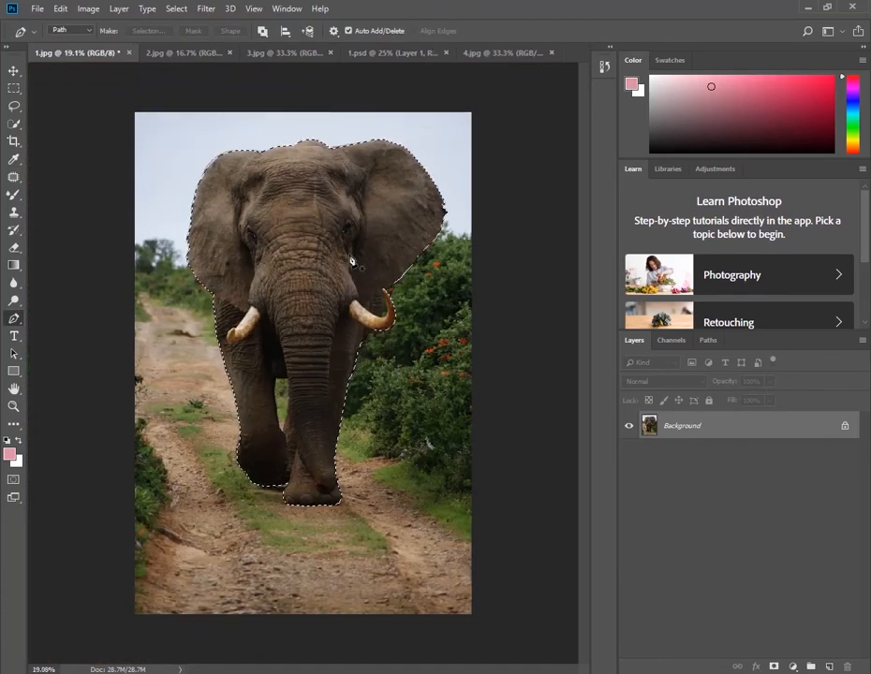
key(v)
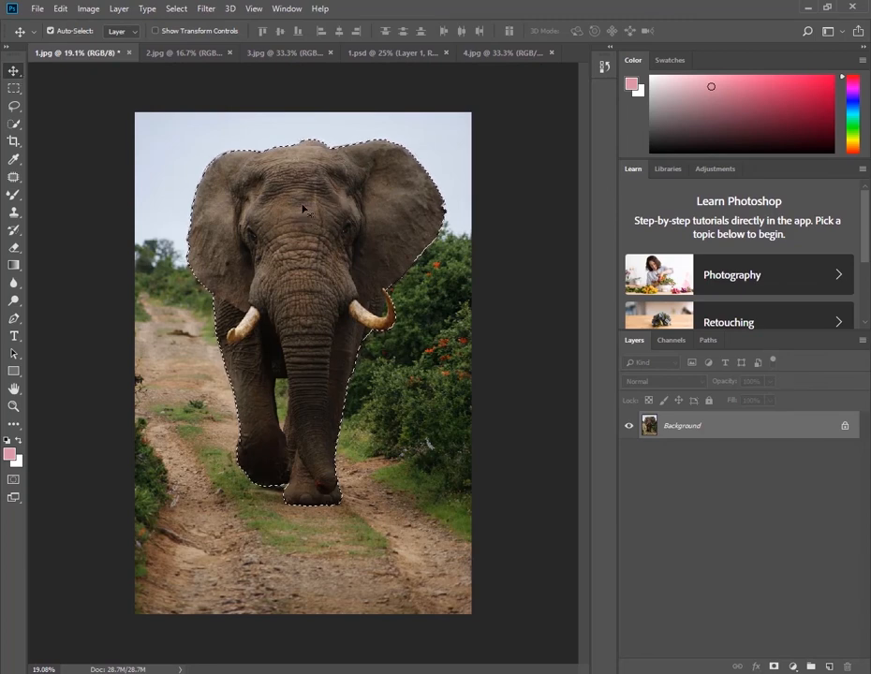
drag(302, 208, 298, 305)
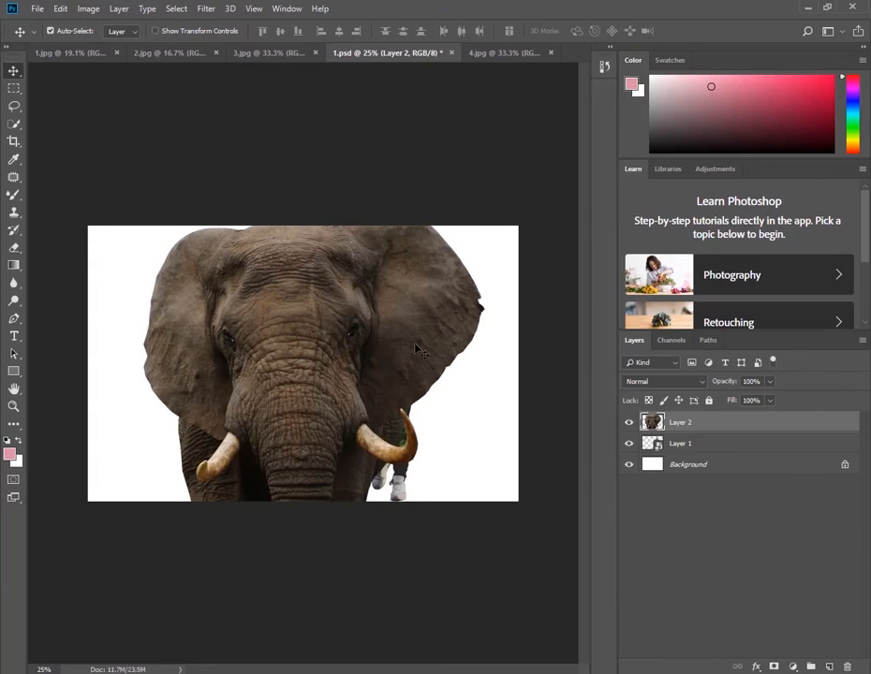
Scale the elephant layer to about 50% and place it beside the man, fully inside the canvas
key(ctrl+t)
drag(481, 210, 393, 326)
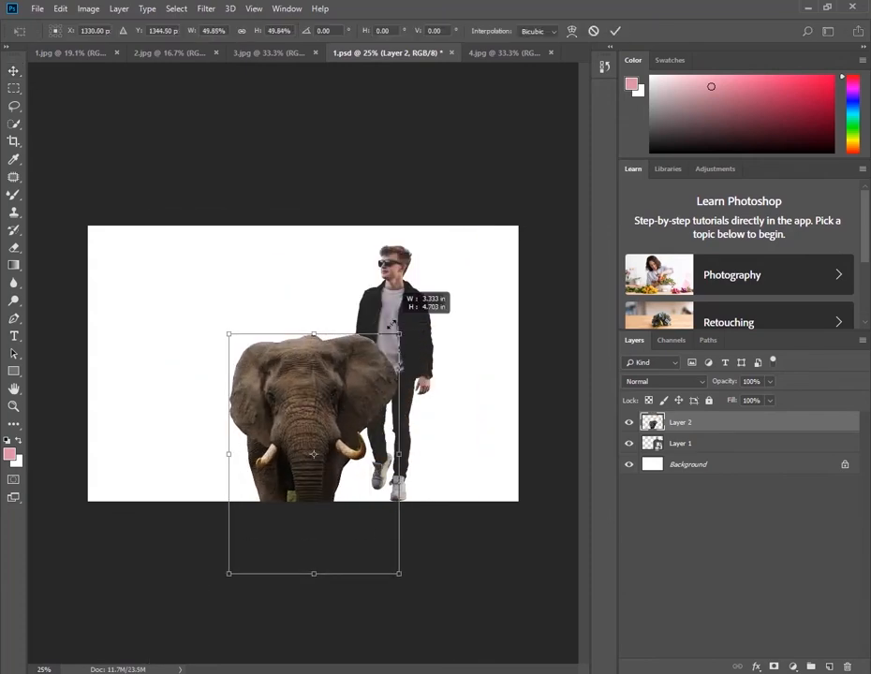
drag(327, 384, 339, 272)
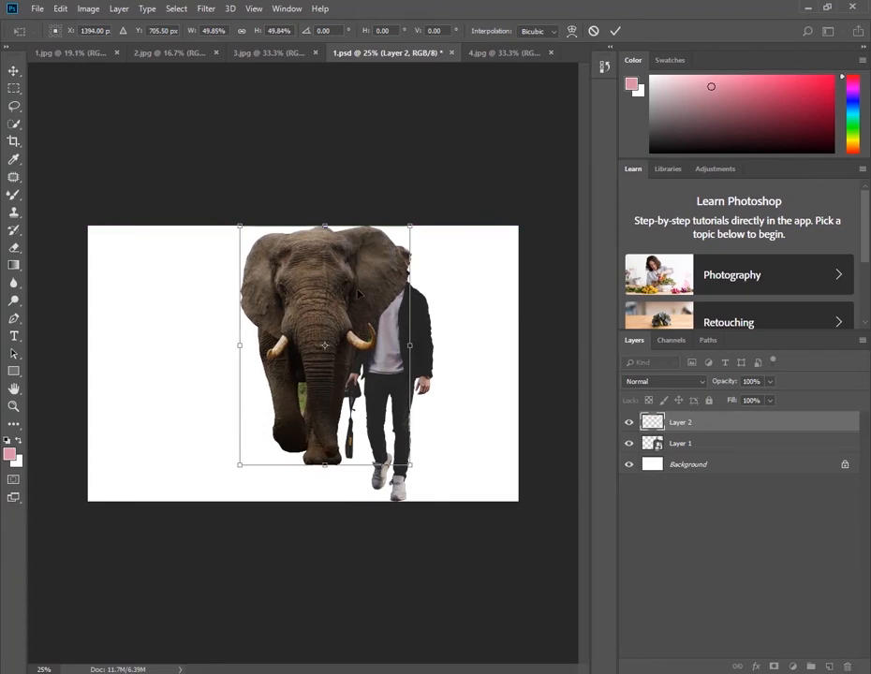
key(Return)
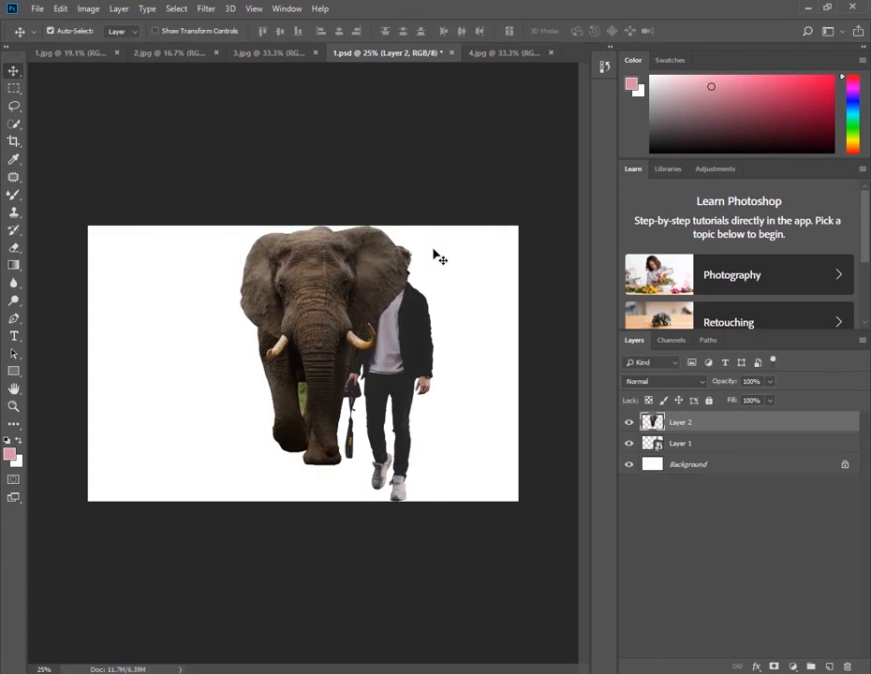
In 3.jpg, start a Pen tool path at the image's left edge and trace the grassy horizon past the hilltop
click(250, 56)
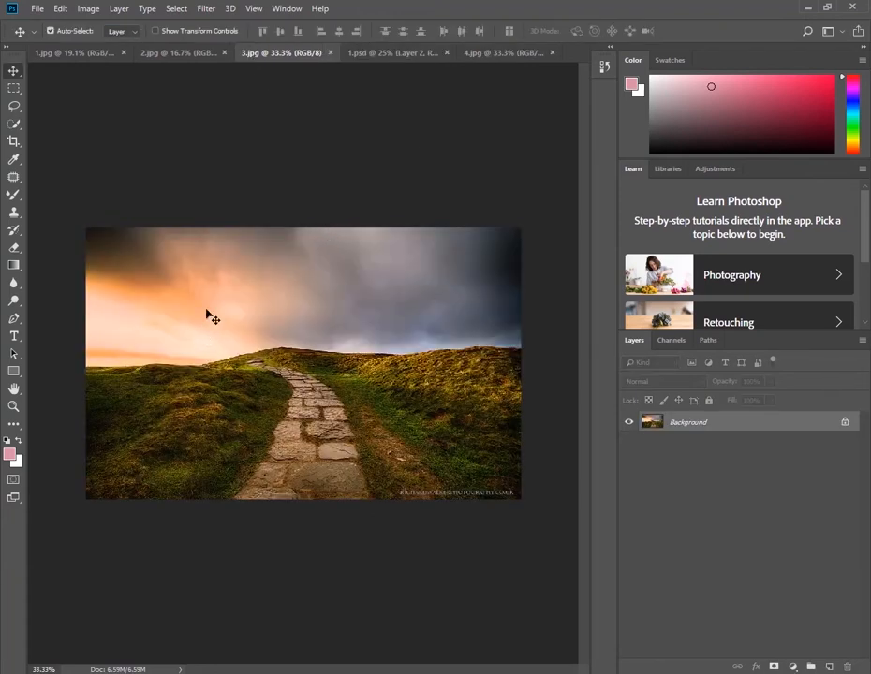
click(14, 319)
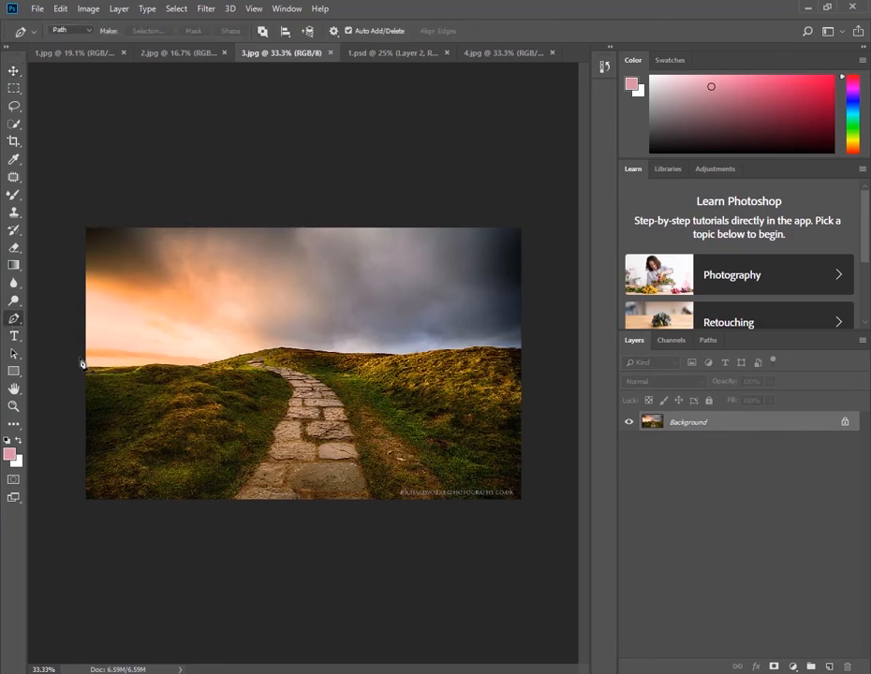
scroll(154, 379, up, 3)
drag(117, 408, 187, 407)
click(58, 361)
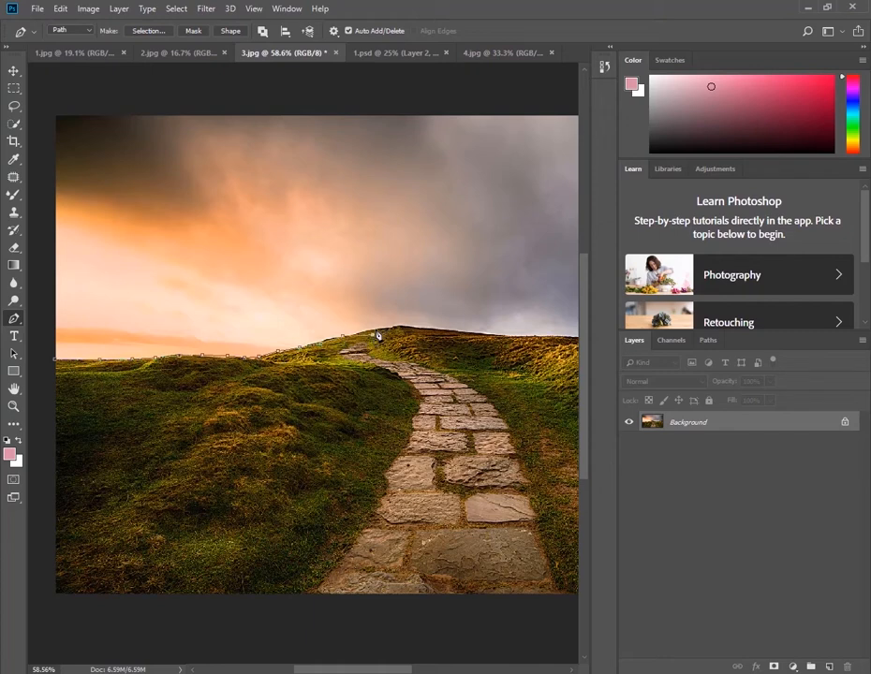
click(490, 338)
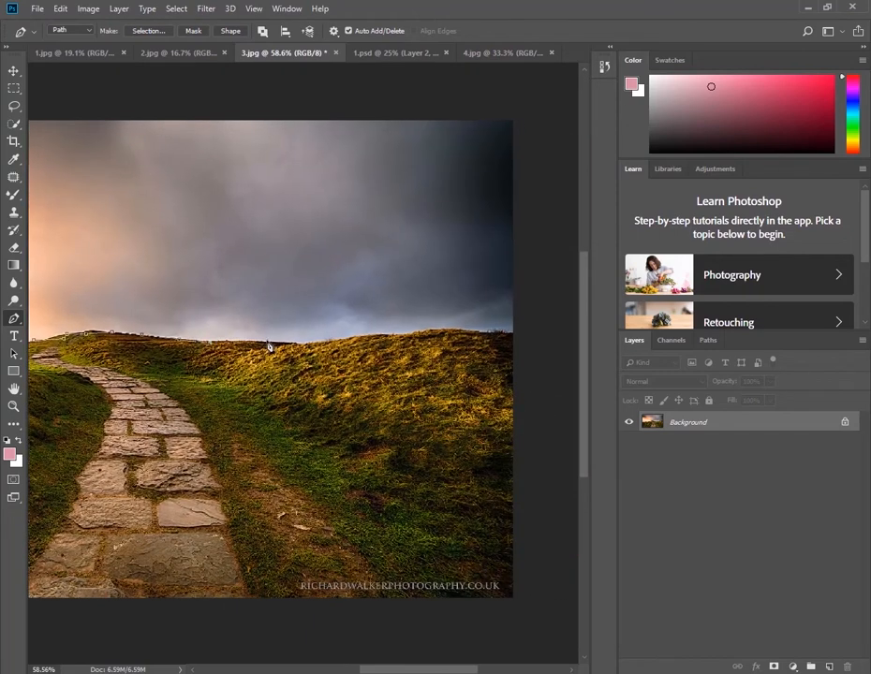
Continue the path along the right-hand hill crest and down outside the image's right edge to near the bottom corner
click(318, 339)
click(401, 335)
click(442, 329)
click(480, 330)
click(507, 333)
click(519, 575)
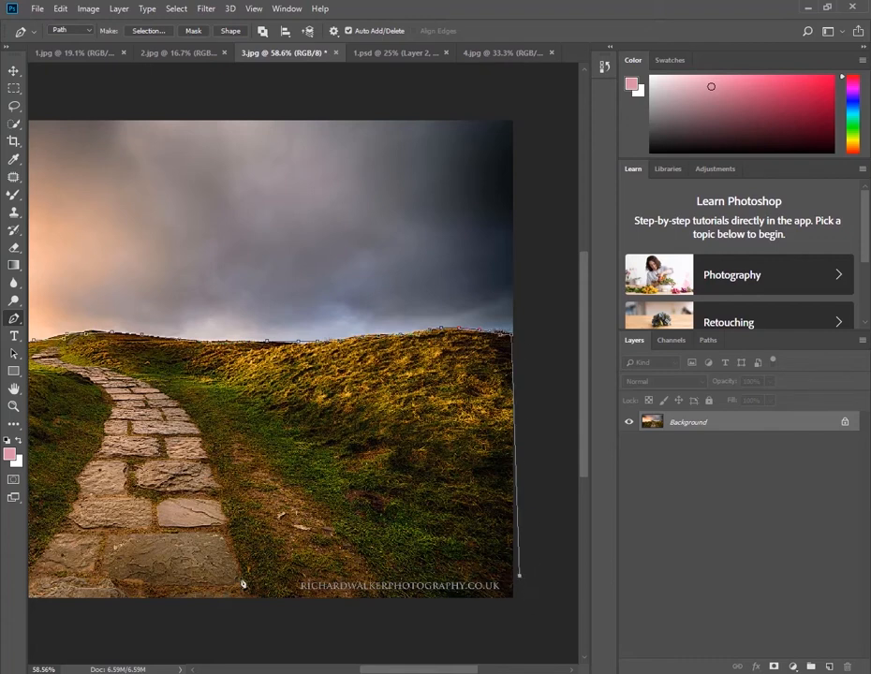
Run the path across the bottom of the ground beyond the left edge and close it at the starting point
drag(199, 569, 404, 552)
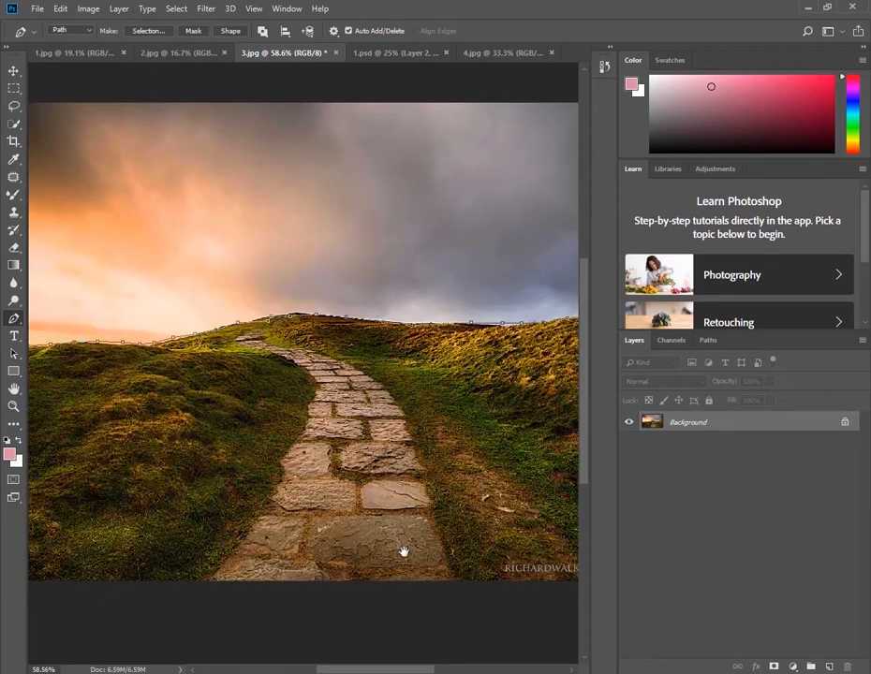
drag(131, 544, 450, 547)
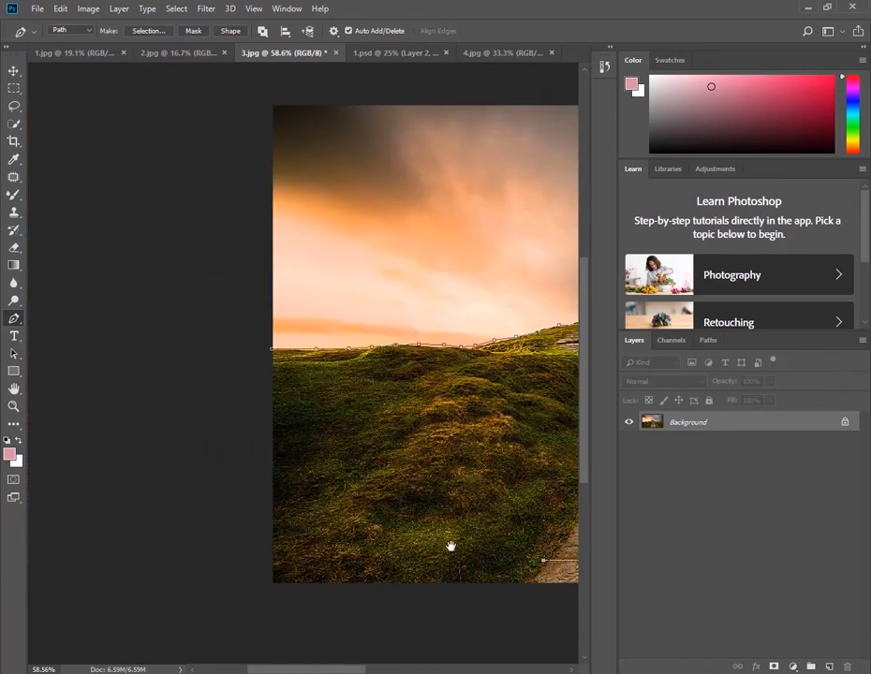
click(243, 561)
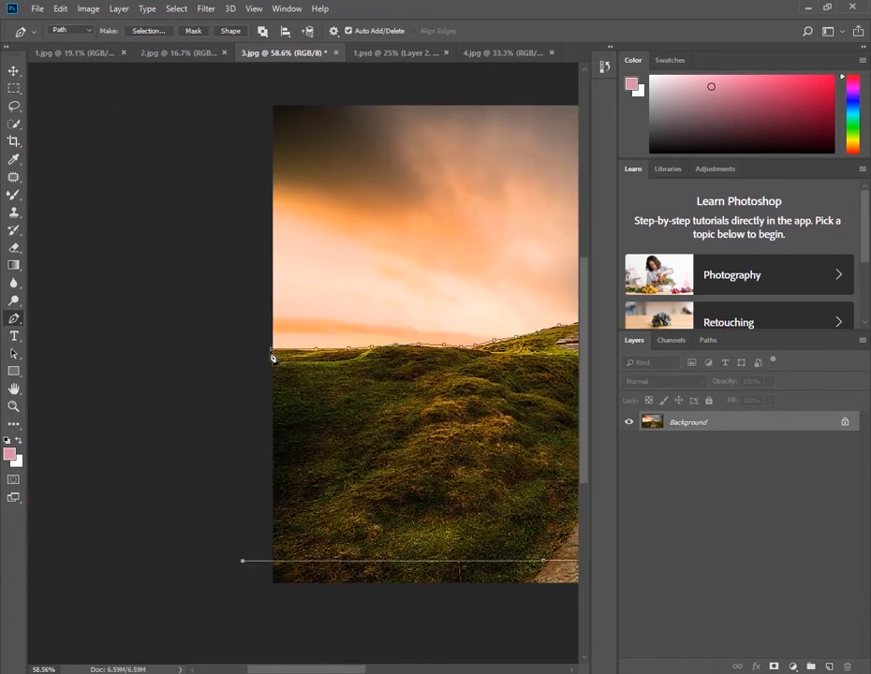
click(272, 354)
Convert the closed ground path into a new anti-aliased selection with a feather radius of 0 pixels
drag(379, 379, 223, 452)
right_click(225, 452)
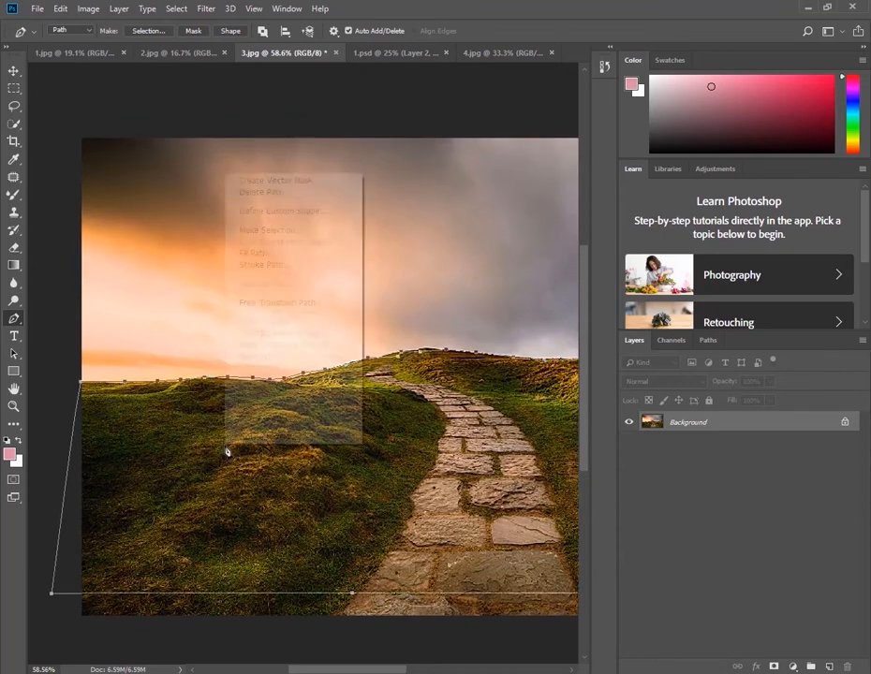
click(282, 230)
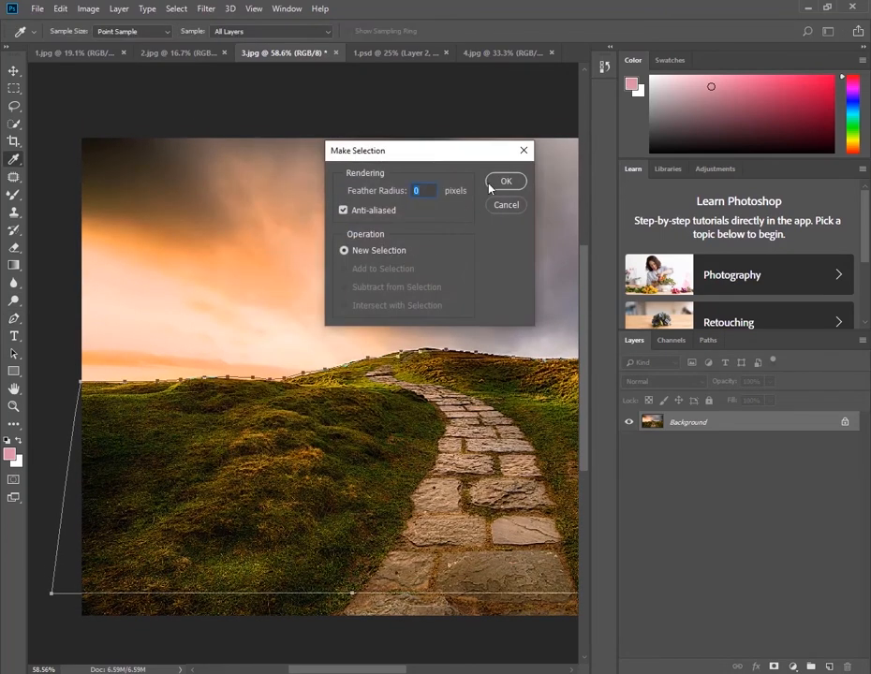
click(502, 181)
Move the selected ground into 1.psd as a new layer and enlarge it to span the canvas width along the bottom
key(v)
drag(361, 480, 245, 479)
key(ctrl+t)
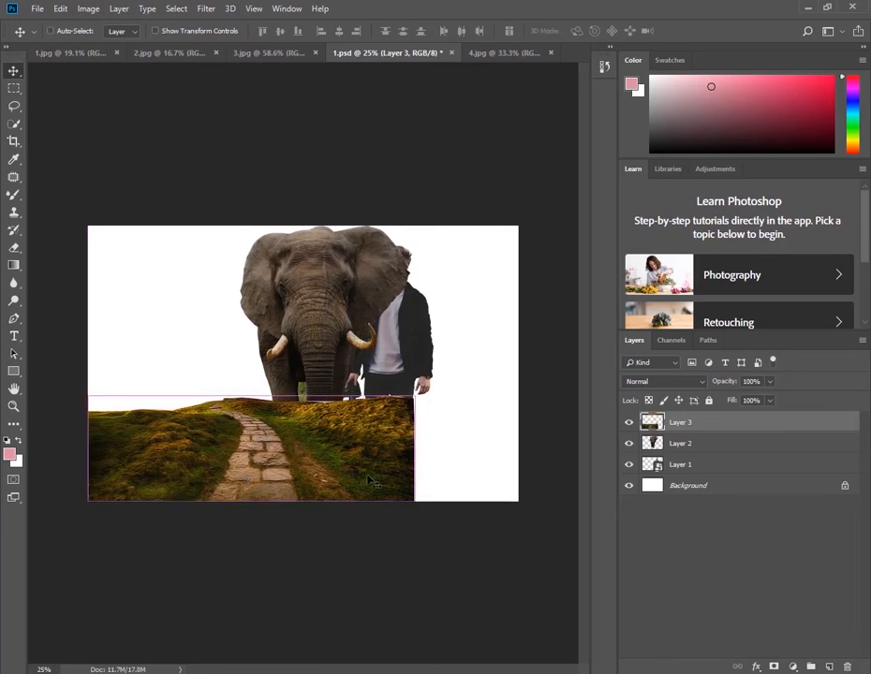
drag(416, 397, 482, 375)
drag(357, 455, 394, 439)
key(Return)
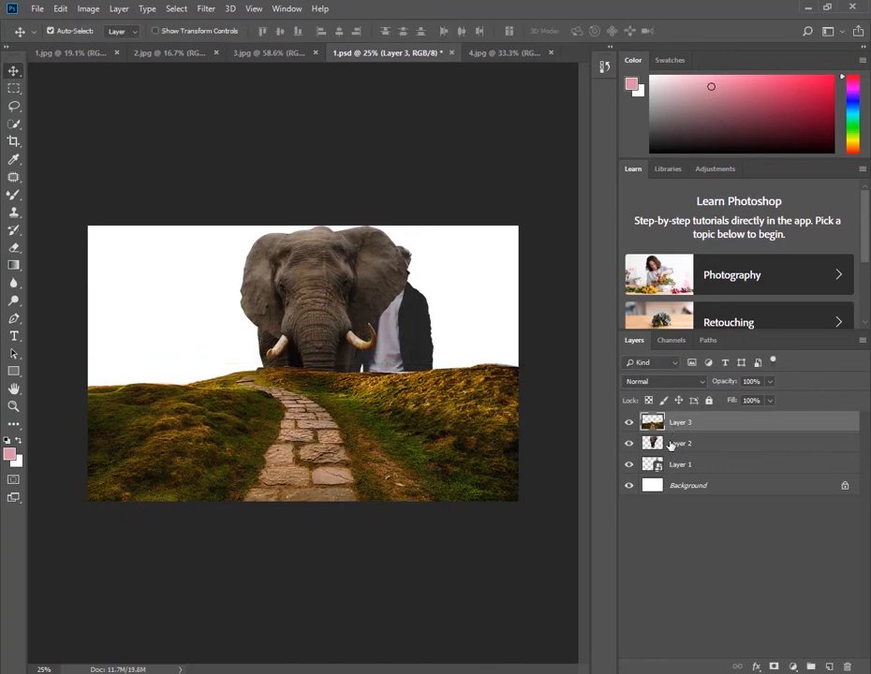
Reorder the layers so the ground lies beneath both figures and the man's layer is above the elephant's
drag(674, 424, 670, 475)
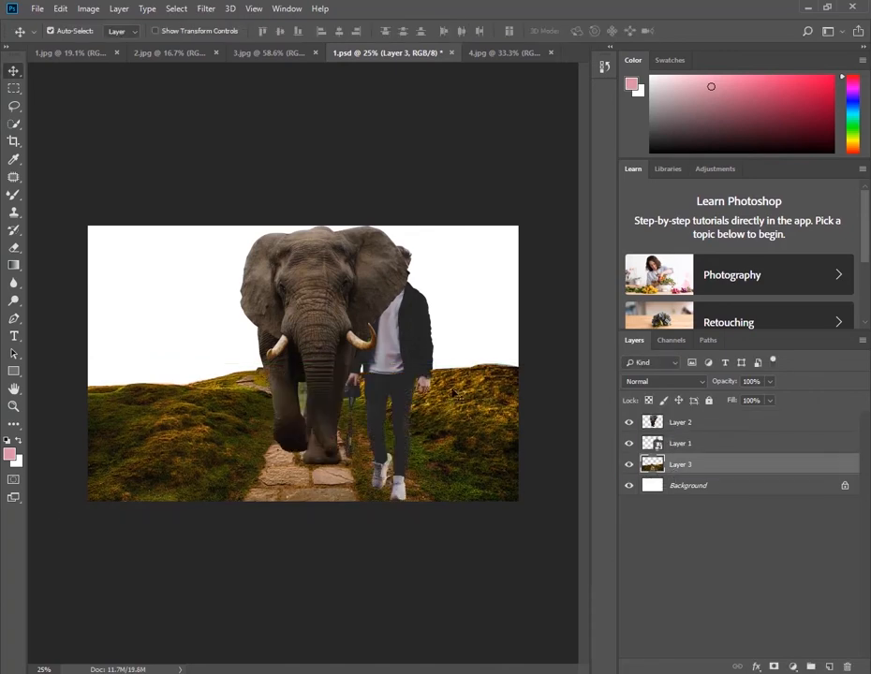
right_click(391, 348)
click(402, 351)
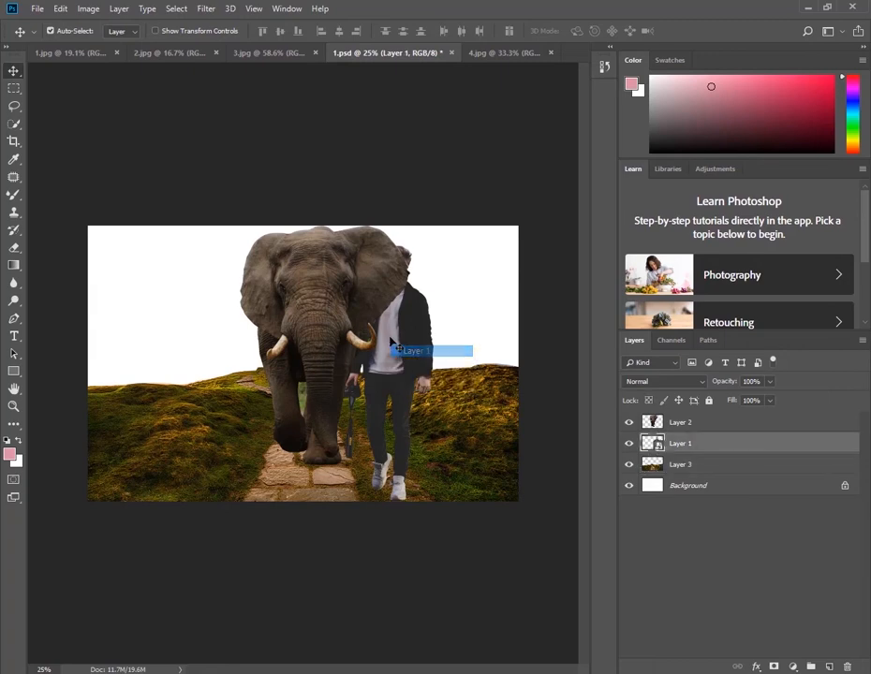
drag(676, 442, 676, 418)
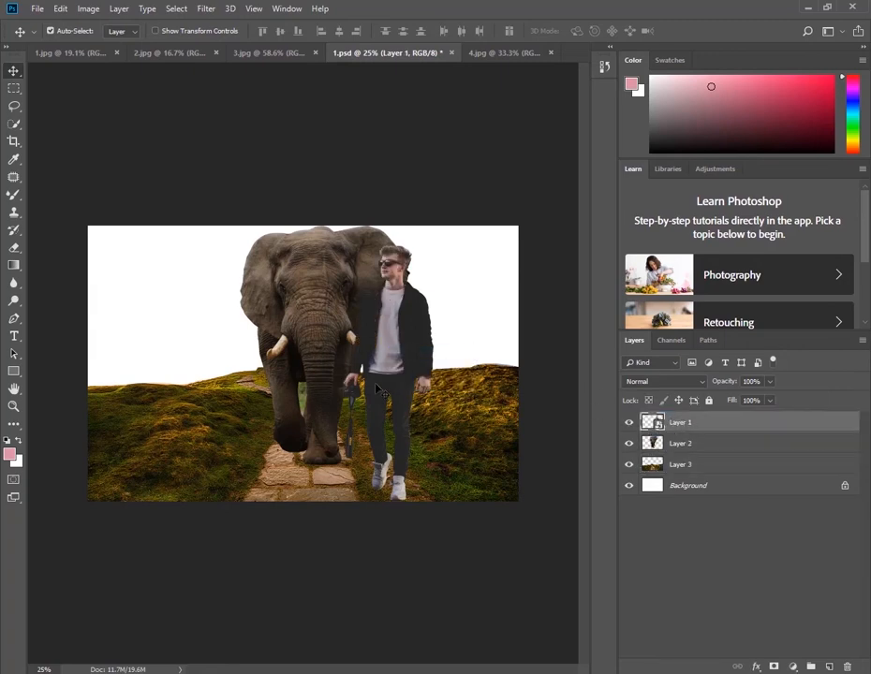
Move the man in front of the elephant and scale him to about 23%, standing on the stone path
right_click(413, 337)
click(423, 343)
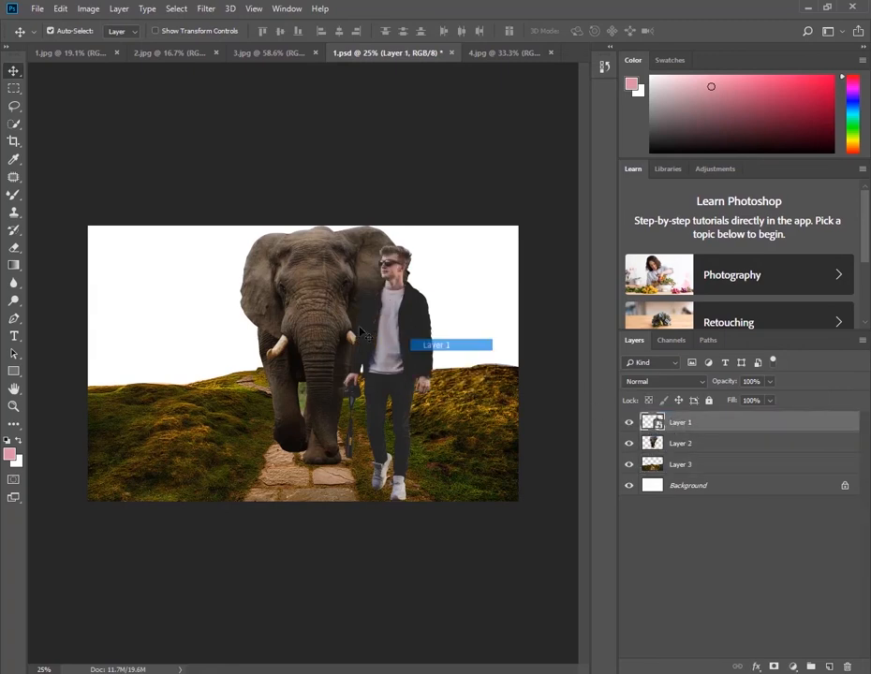
drag(394, 349, 330, 363)
key(ctrl+t)
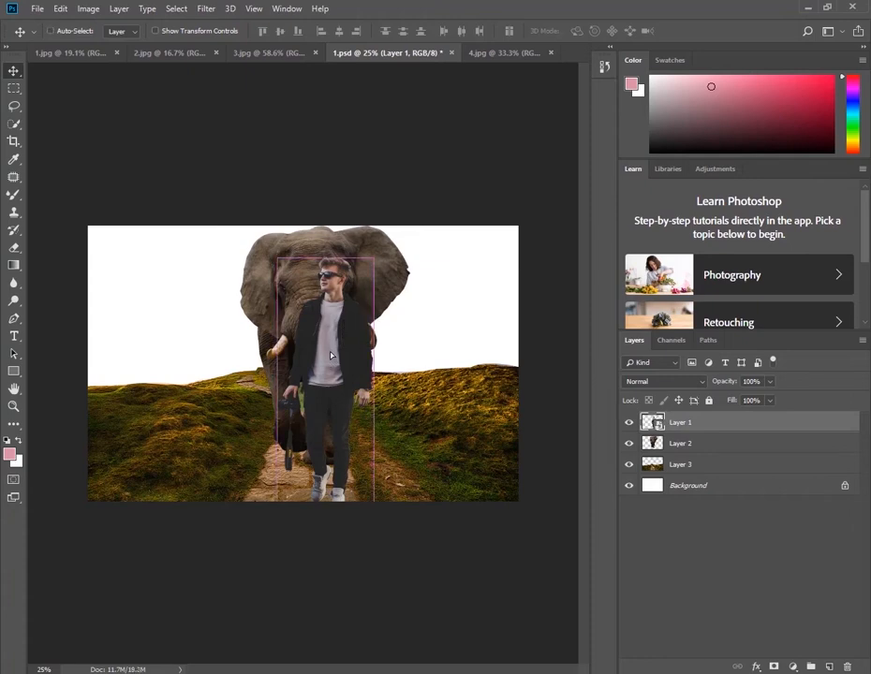
drag(373, 259, 363, 352)
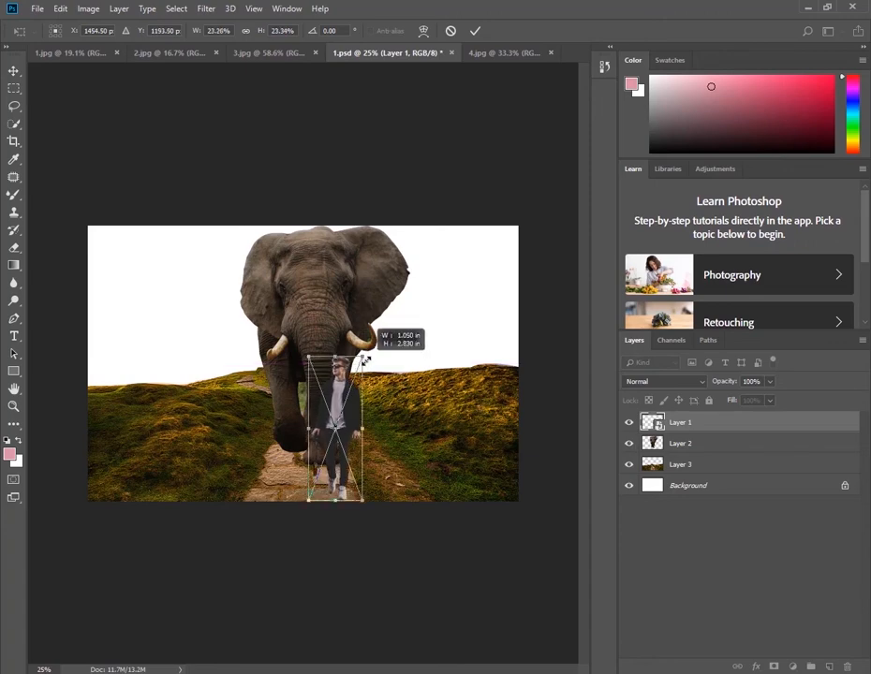
Scale the elephant layer to about 69% and position it on the path just behind the man
right_click(325, 289)
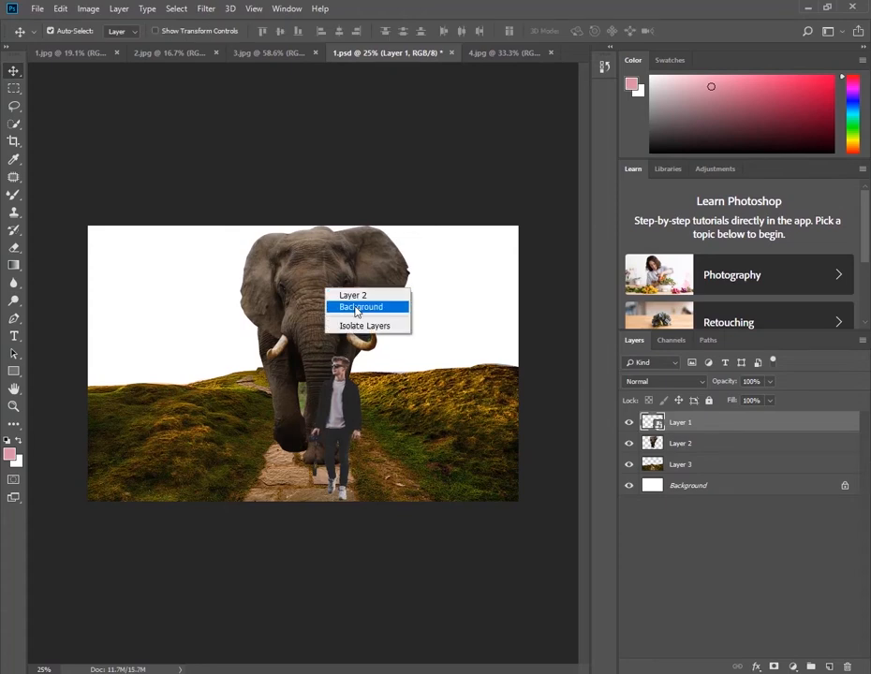
click(345, 296)
drag(346, 309, 339, 303)
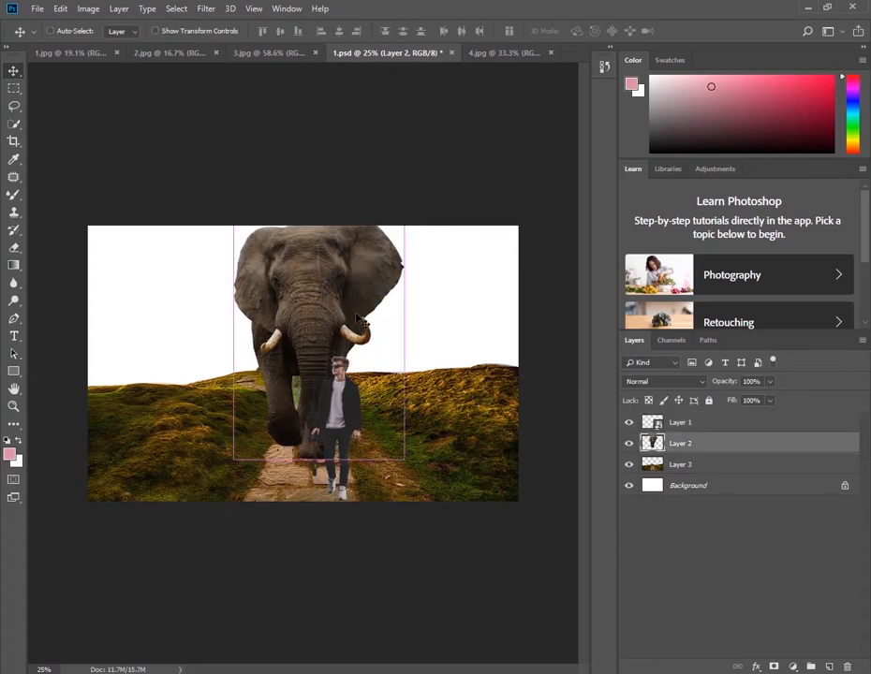
key(ctrl+t)
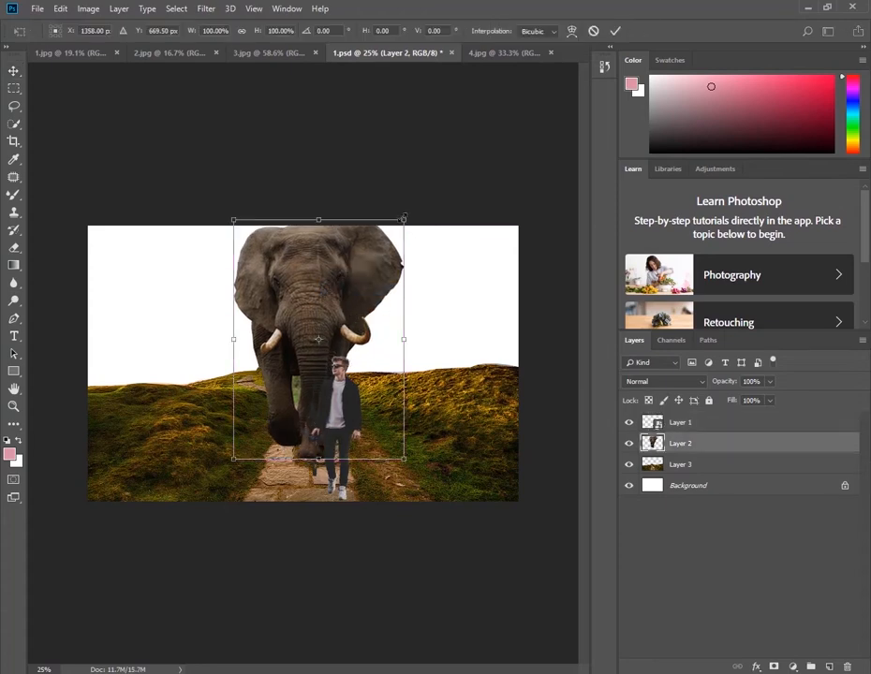
drag(403, 218, 376, 253)
drag(326, 287, 323, 312)
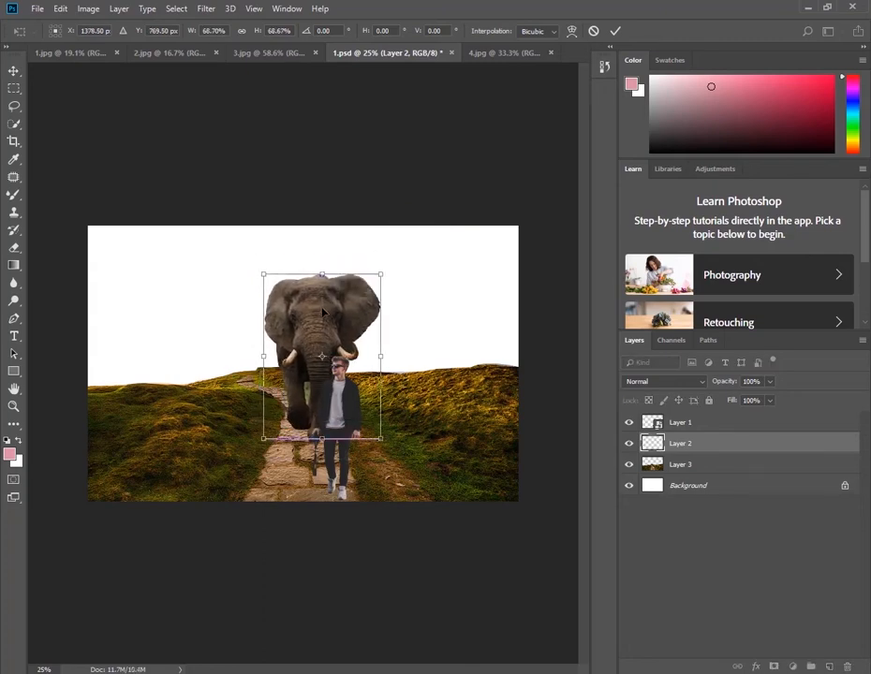
key(Return)
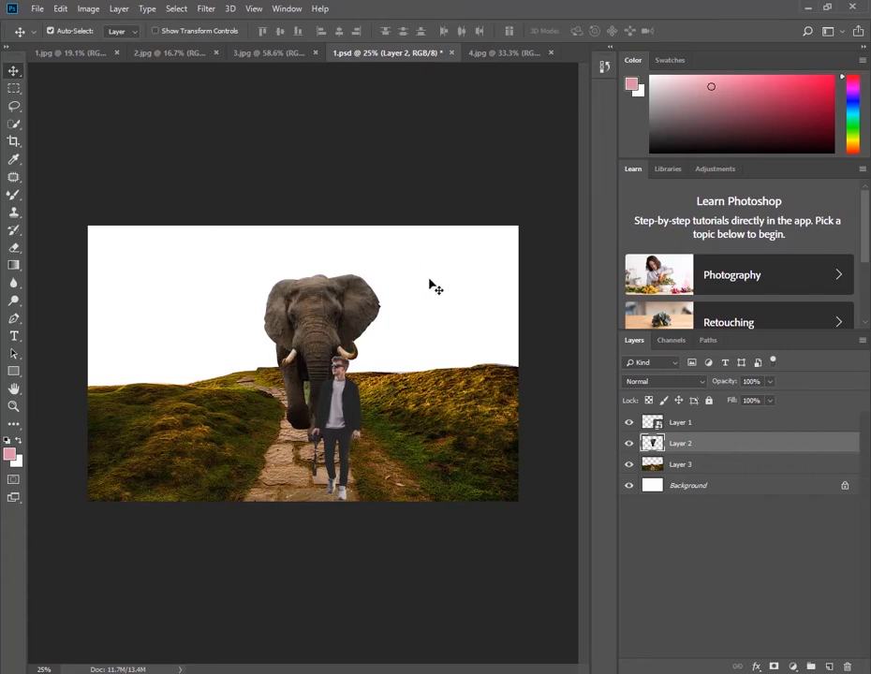
Close the source images 3.jpg, 2.jpg and 1.jpg without saving changes
click(266, 54)
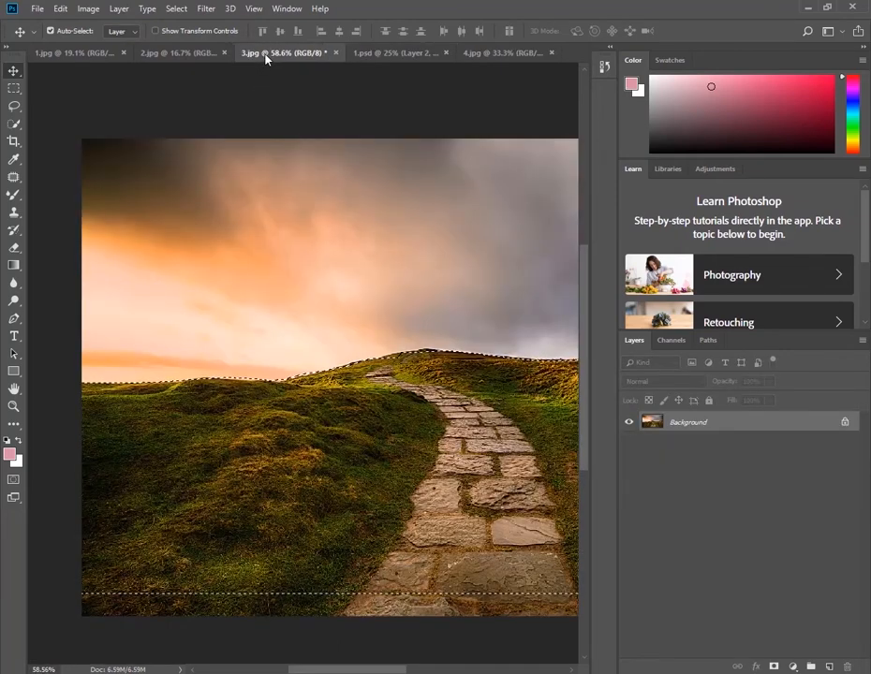
click(336, 54)
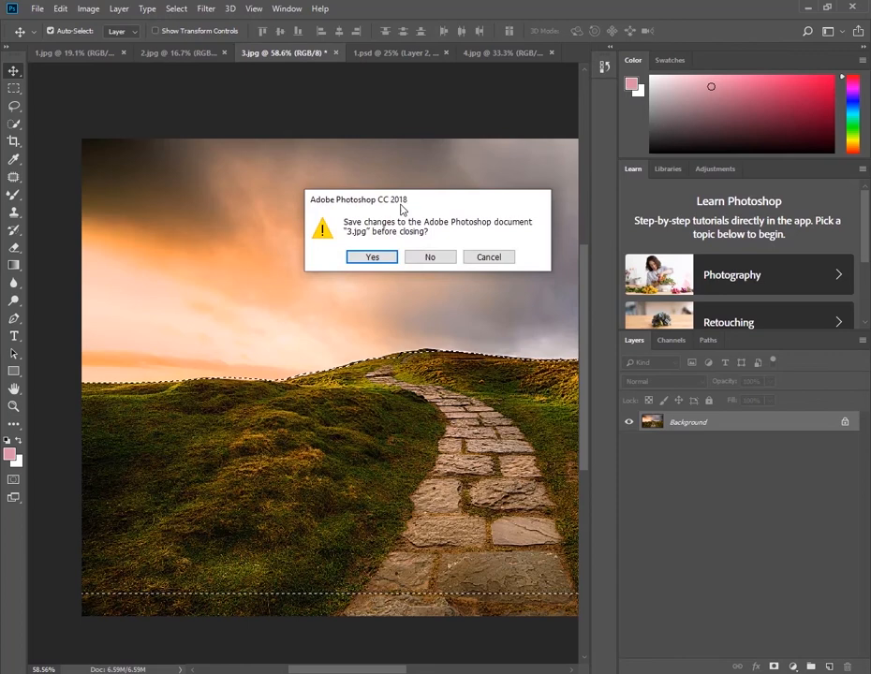
click(429, 256)
click(182, 52)
click(229, 52)
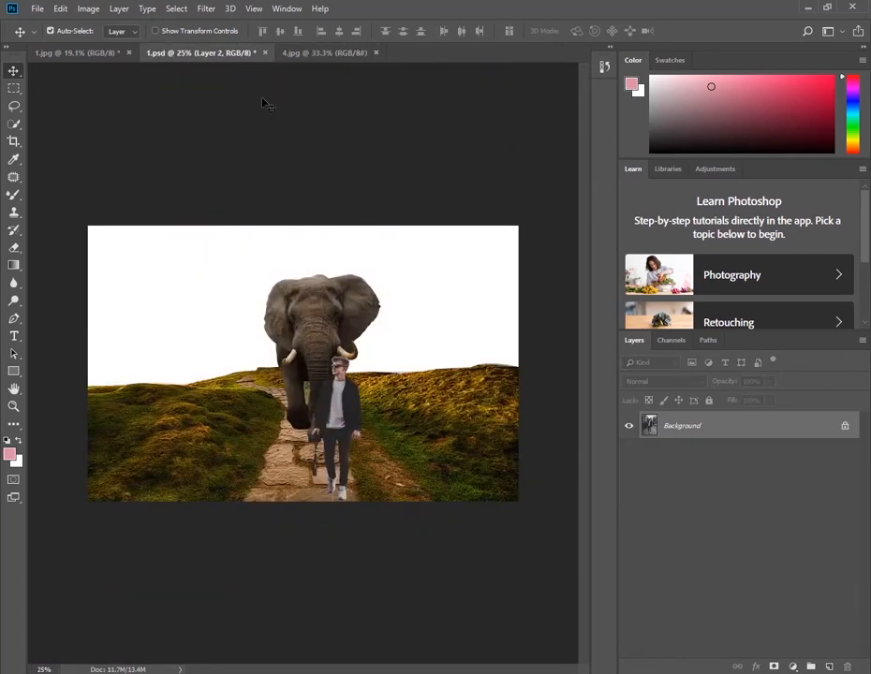
click(112, 53)
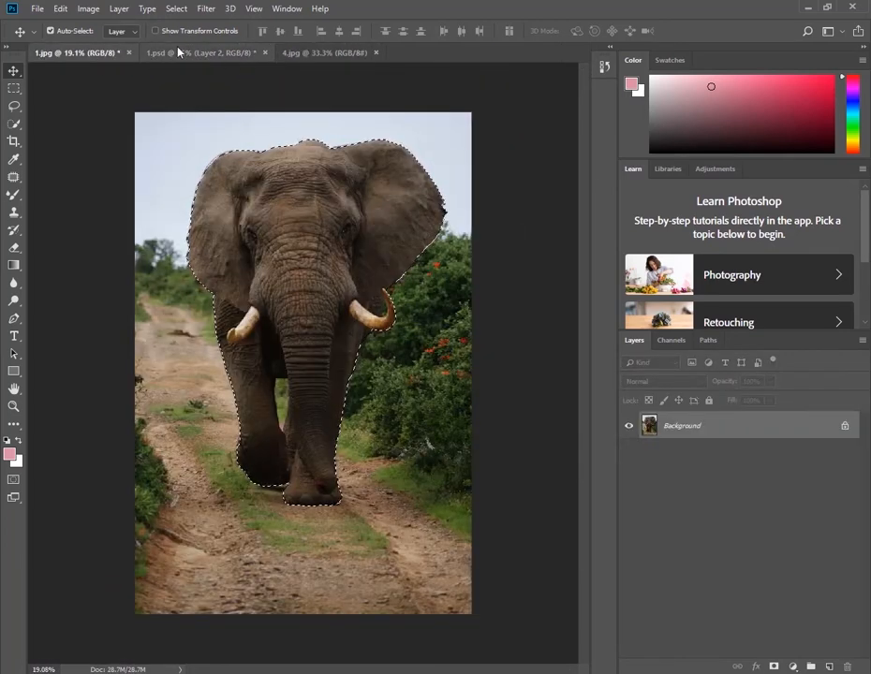
click(130, 52)
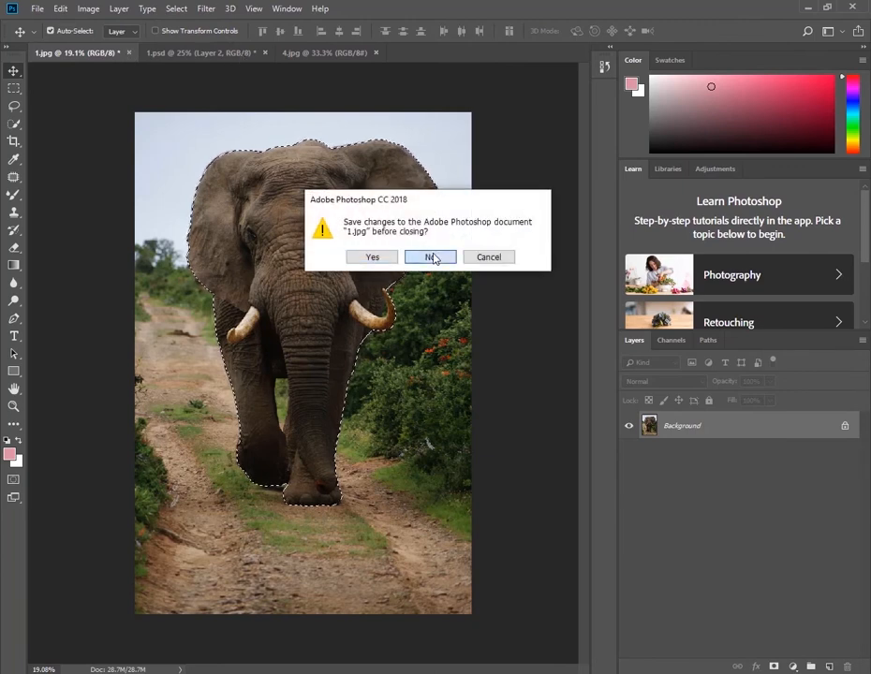
click(430, 257)
Bring the forest photo from 4.jpg into 1.psd, scale it to about 143% and position it across the upper canvas
click(223, 53)
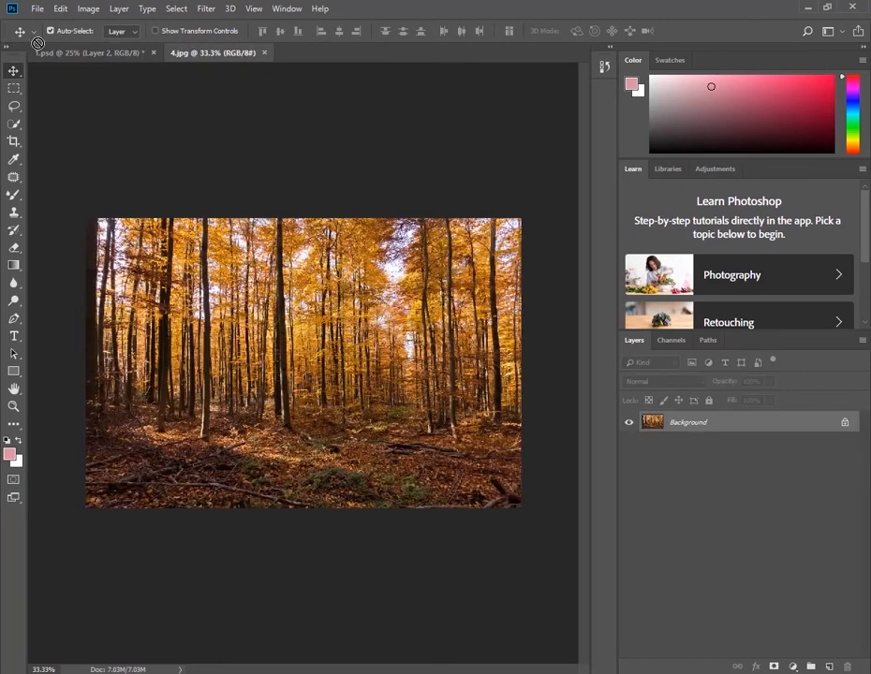
drag(37, 43, 309, 298)
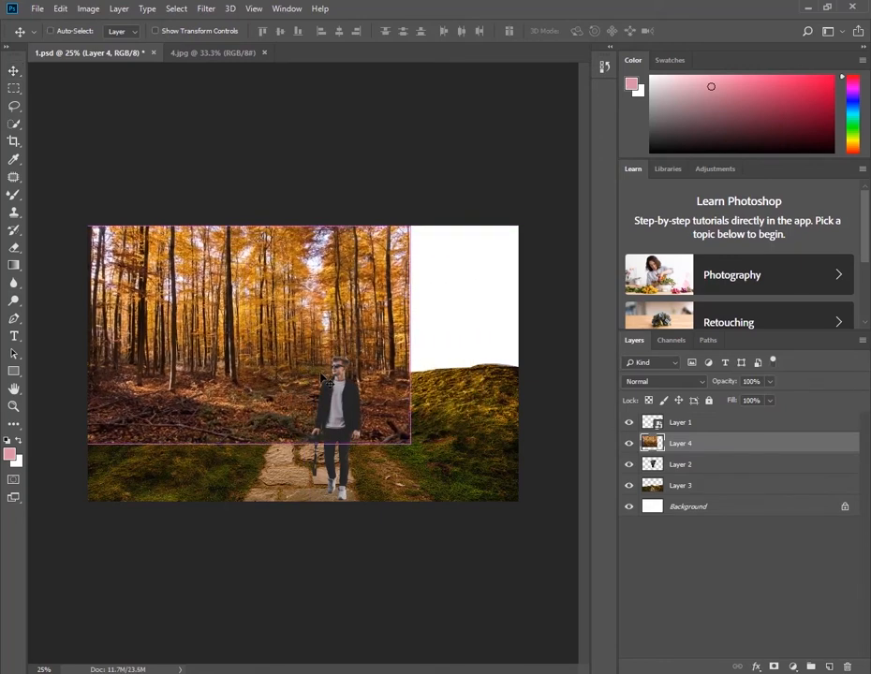
key(ctrl+t)
drag(410, 442, 480, 490)
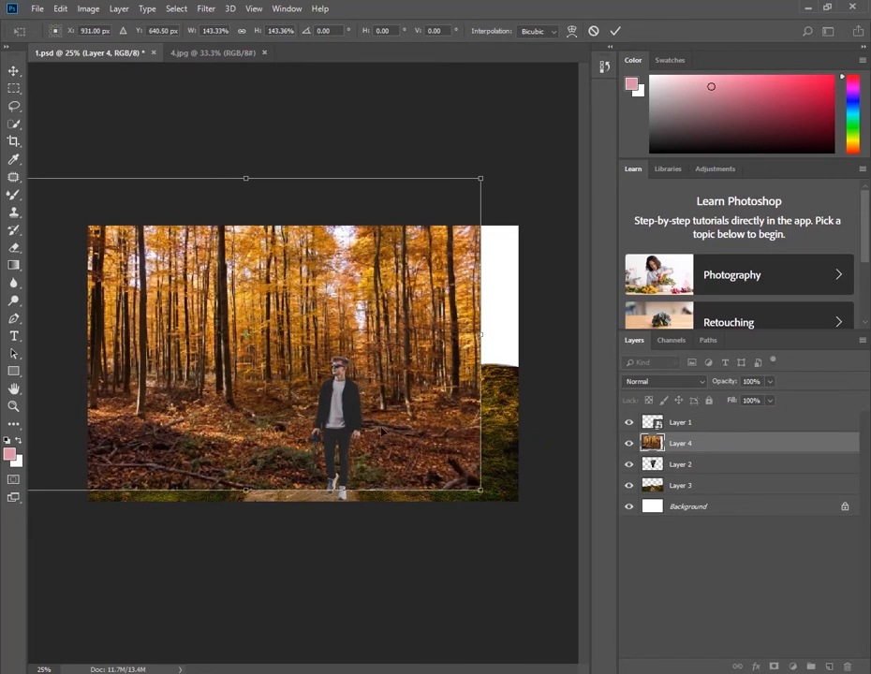
drag(389, 425, 427, 376)
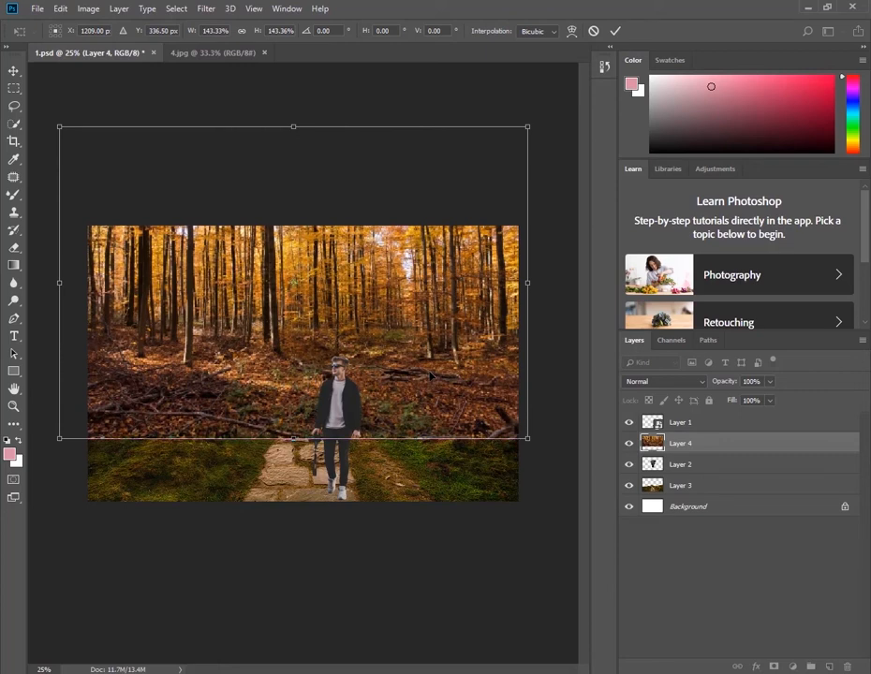
key(Return)
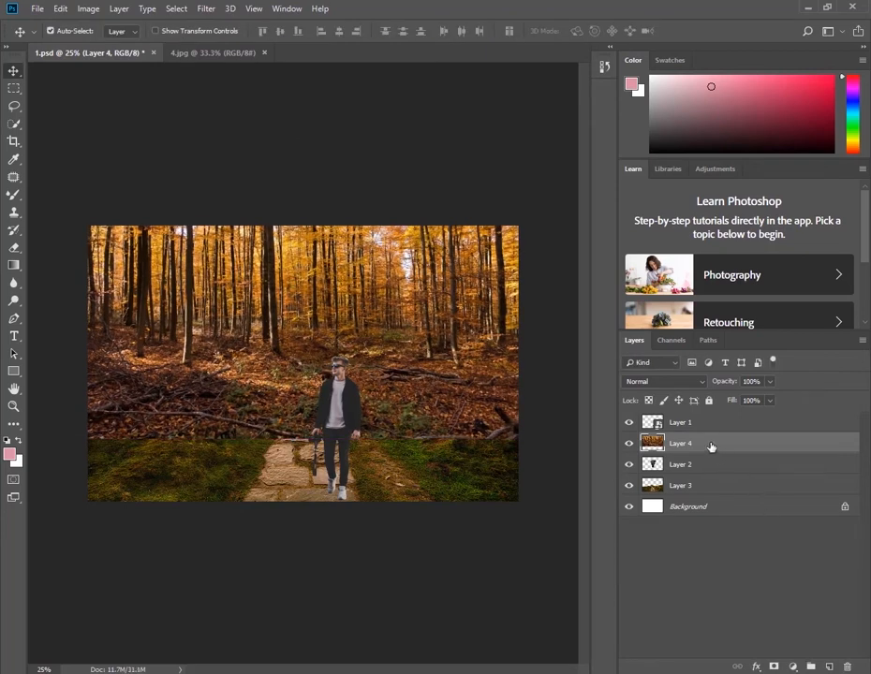
Place the forest layer between the elephant and ground layers and add a layer mask to it
drag(709, 446, 704, 473)
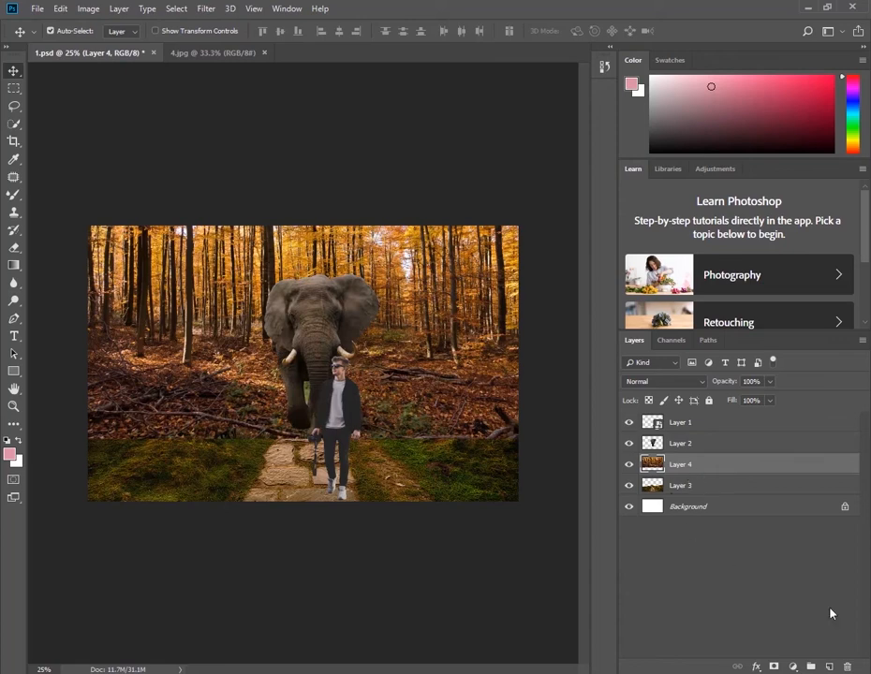
click(774, 667)
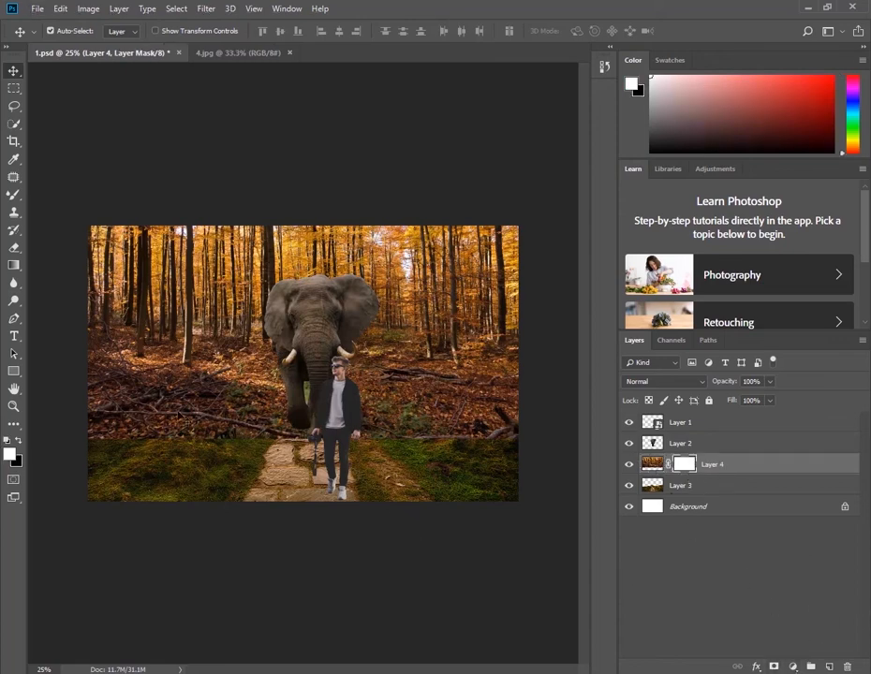
Set up the regular Brush tool with black as the foreground colour, a soft tip and 46% opacity
key(b)
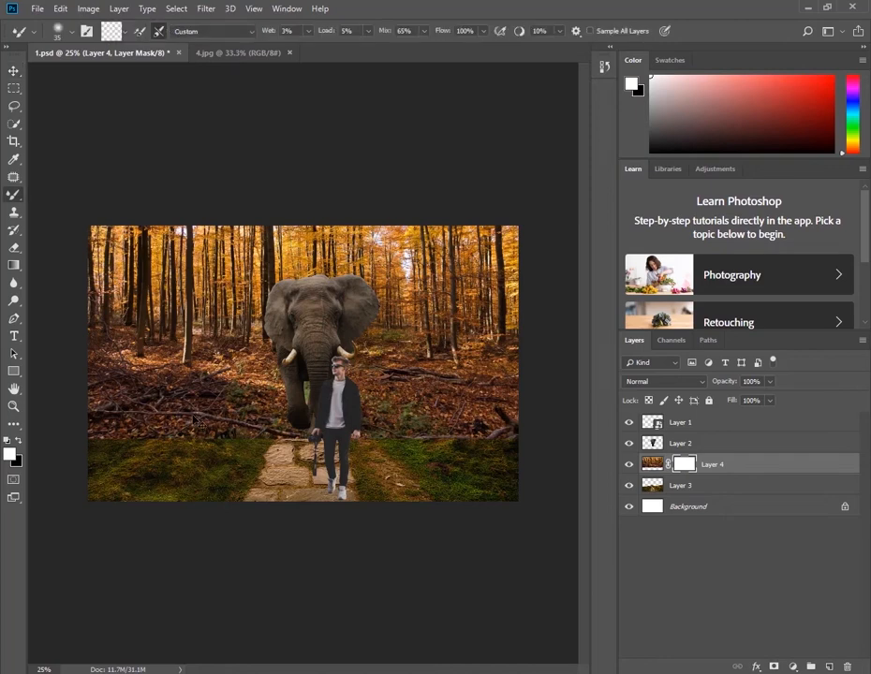
key(x)
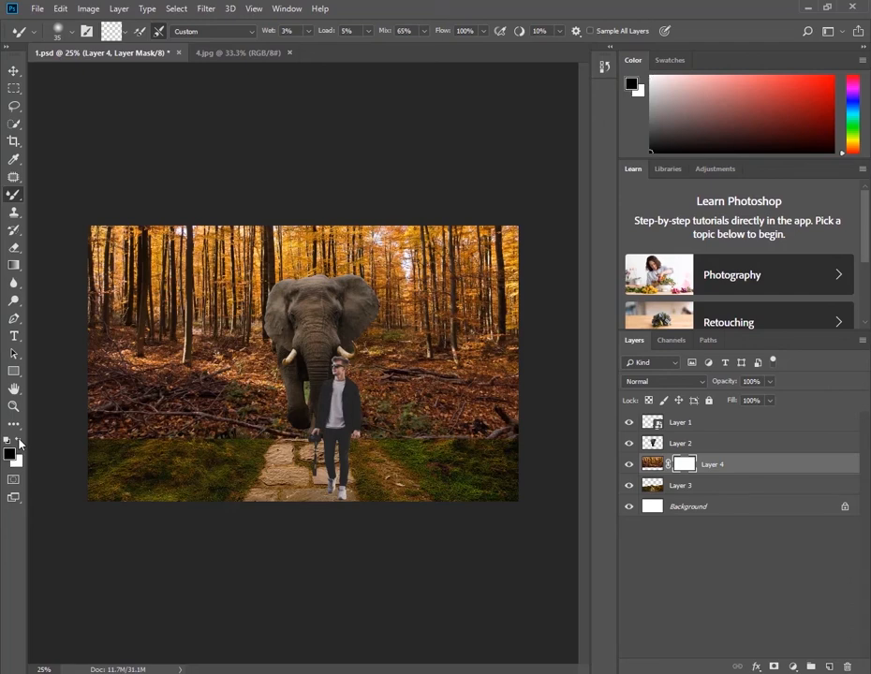
right_click(21, 200)
click(75, 193)
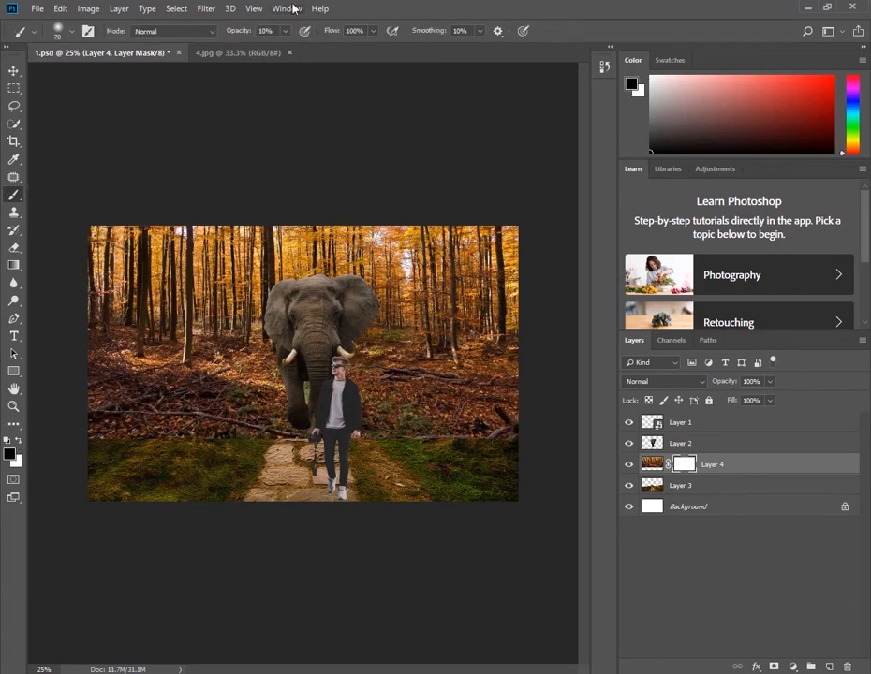
click(285, 33)
drag(329, 60, 309, 60)
right_click(297, 309)
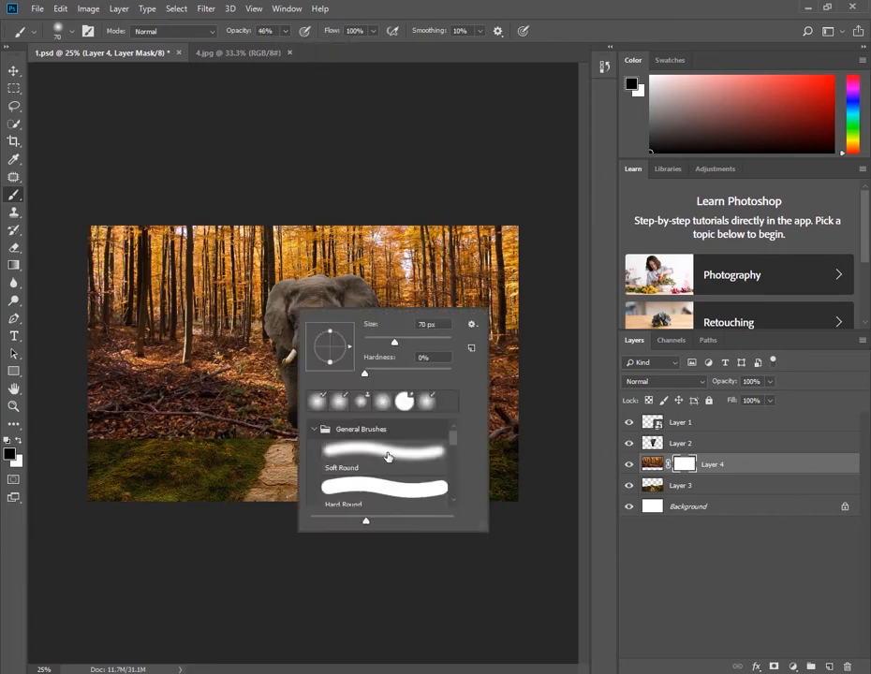
click(510, 58)
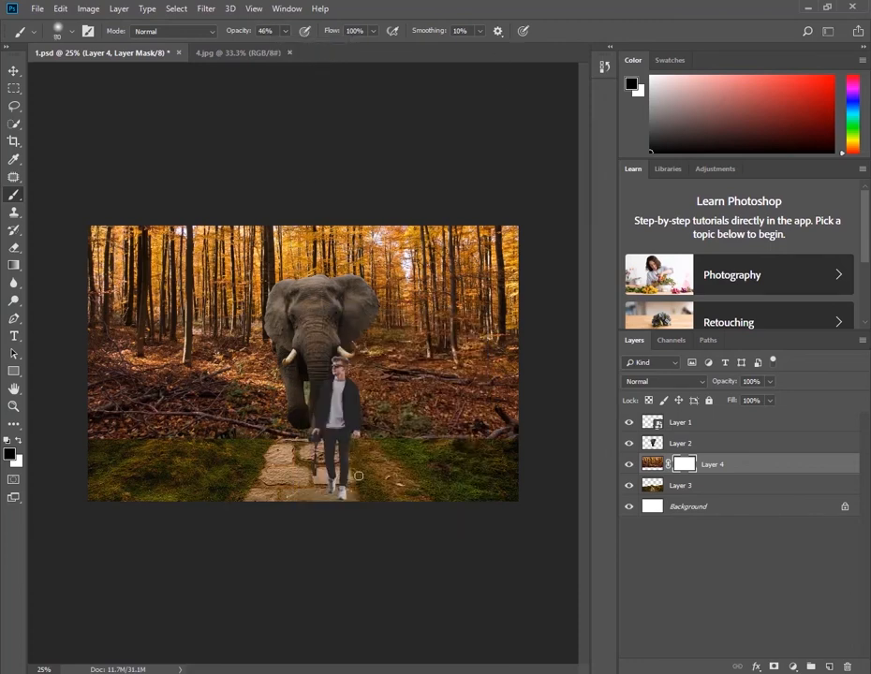
Paint the forest layer's mask with a 700 px brush, black over its lower edge to blend into the ground and white around the elephant
key(bracketright)
key(bracketright)
key(bracketright)
key(bracketright)
key(bracketright)
key(bracketright)
key(bracketright)
key(bracketright)
key(bracketright)
key(bracketright)
key(bracketright)
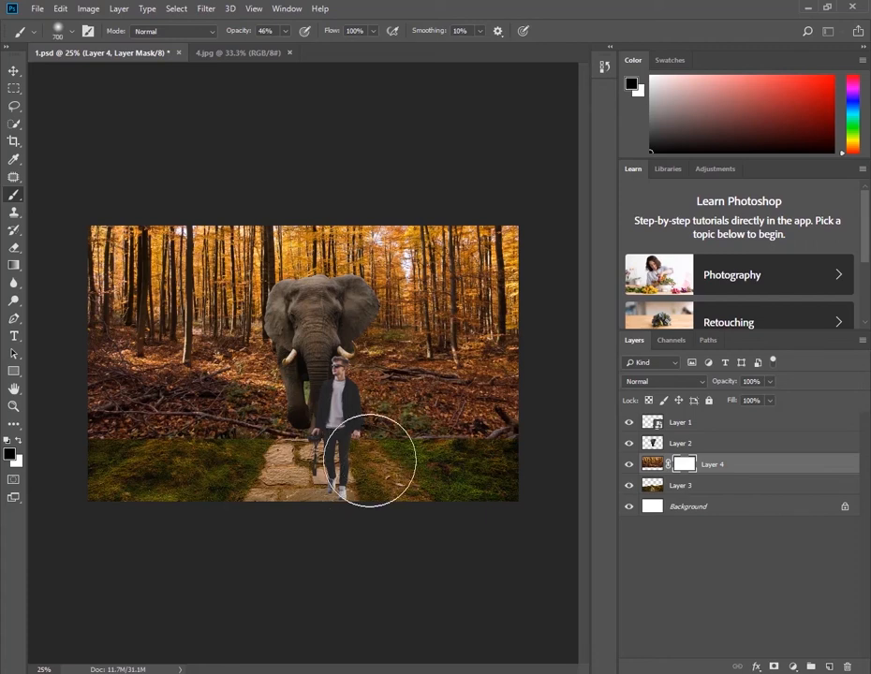
mouse_move(321, 444)
mouse_down()
mouse_move(300, 469)
mouse_move(299, 368)
mouse_move(289, 434)
mouse_move(297, 453)
mouse_move(299, 395)
mouse_move(296, 432)
mouse_move(82, 458)
mouse_move(226, 470)
mouse_move(120, 467)
mouse_move(292, 493)
mouse_move(152, 492)
mouse_move(121, 480)
mouse_move(226, 481)
mouse_move(468, 458)
mouse_move(366, 470)
mouse_move(479, 466)
mouse_move(530, 440)
mouse_move(461, 458)
mouse_move(530, 439)
mouse_move(385, 454)
mouse_move(461, 459)
mouse_move(396, 468)
mouse_move(394, 418)
mouse_up()
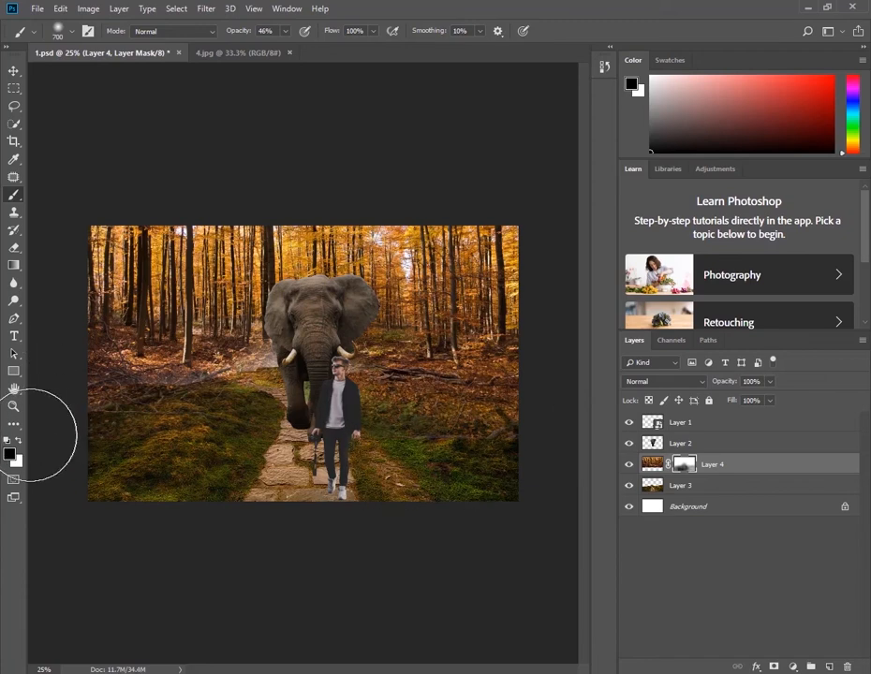
click(19, 440)
mouse_move(271, 334)
mouse_down()
mouse_move(243, 326)
mouse_move(267, 345)
mouse_move(334, 347)
mouse_move(237, 336)
mouse_move(365, 334)
mouse_up()
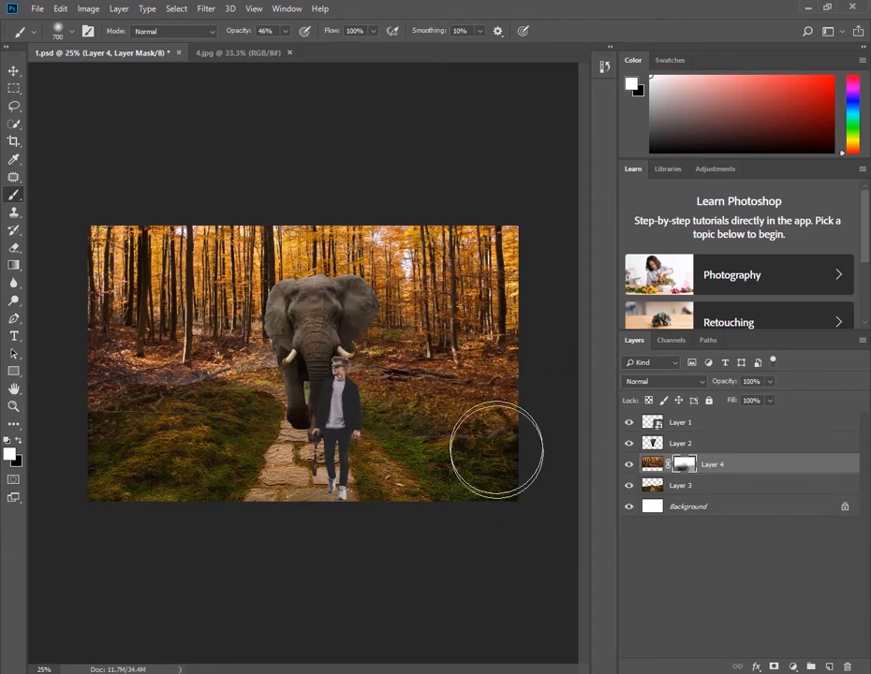
Move the man layer about 0.1 in to the left on the stone path
click(14, 71)
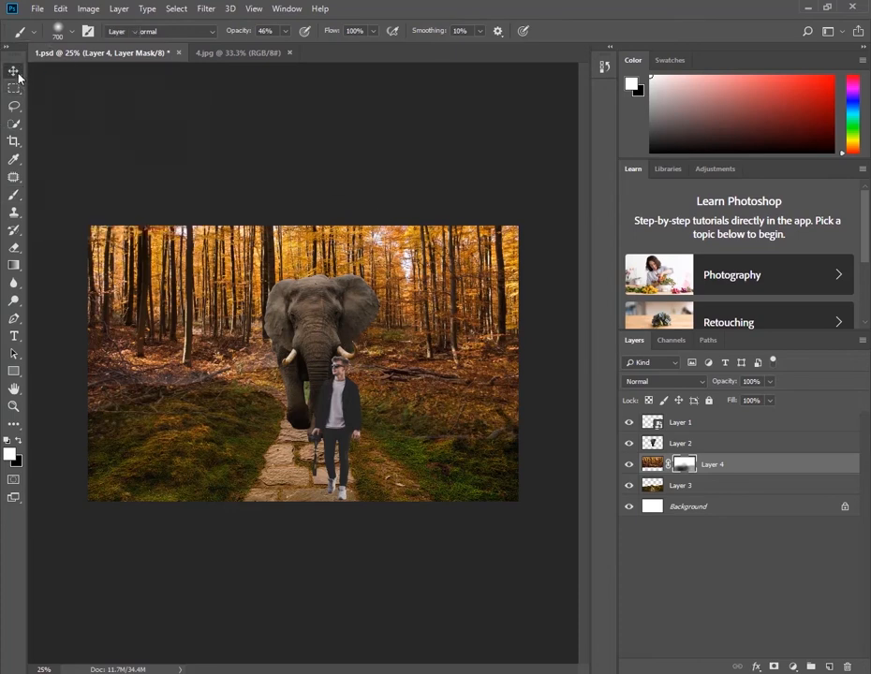
right_click(340, 312)
click(337, 304)
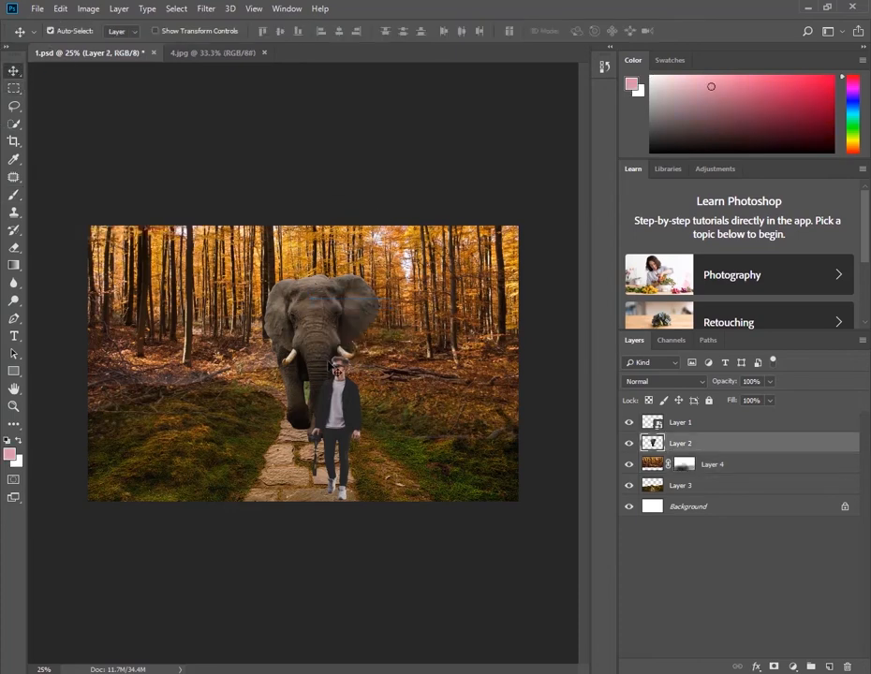
right_click(345, 412)
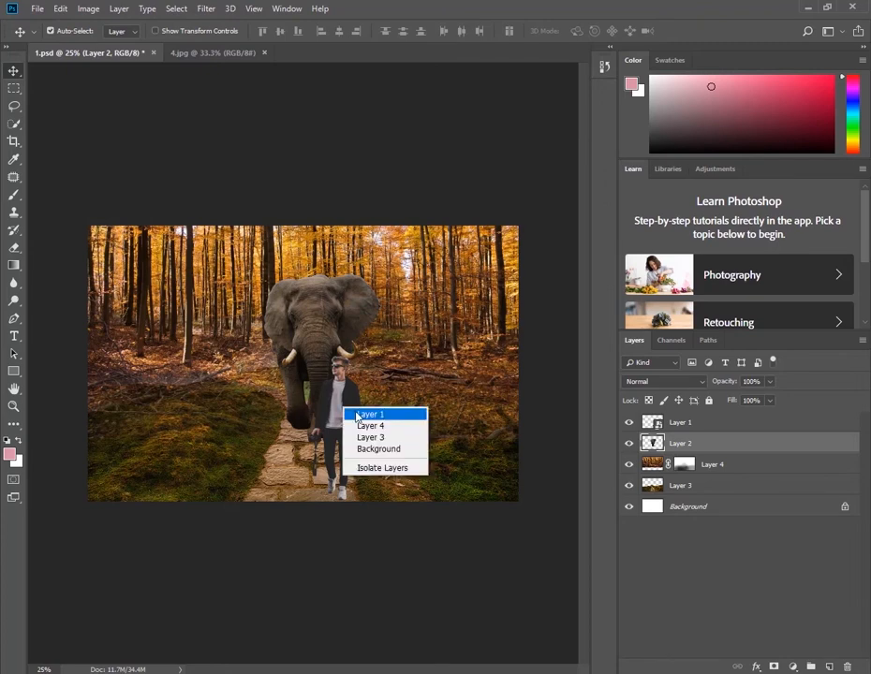
click(355, 412)
drag(343, 411, 345, 412)
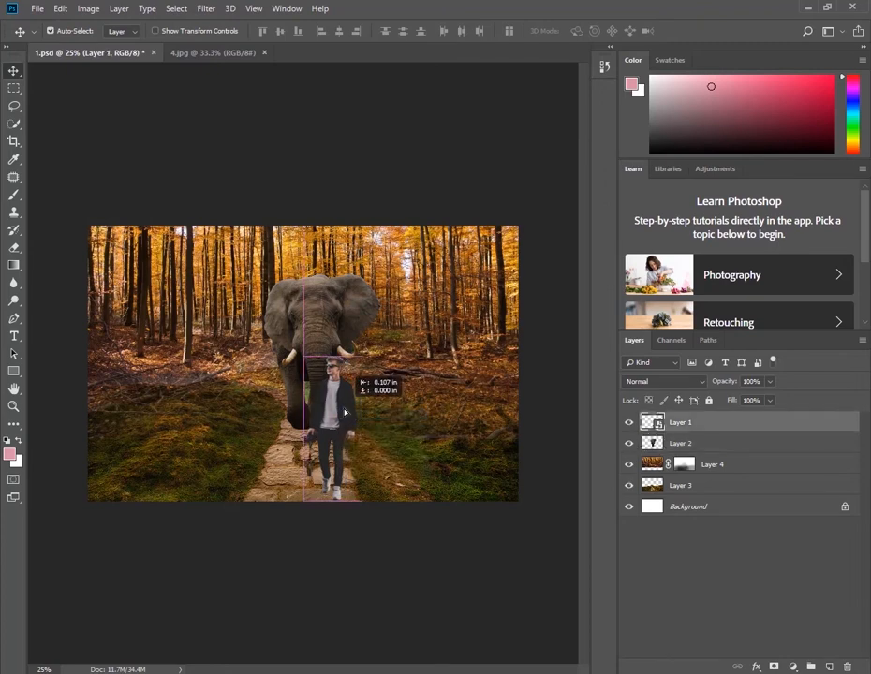
drag(344, 412, 344, 412)
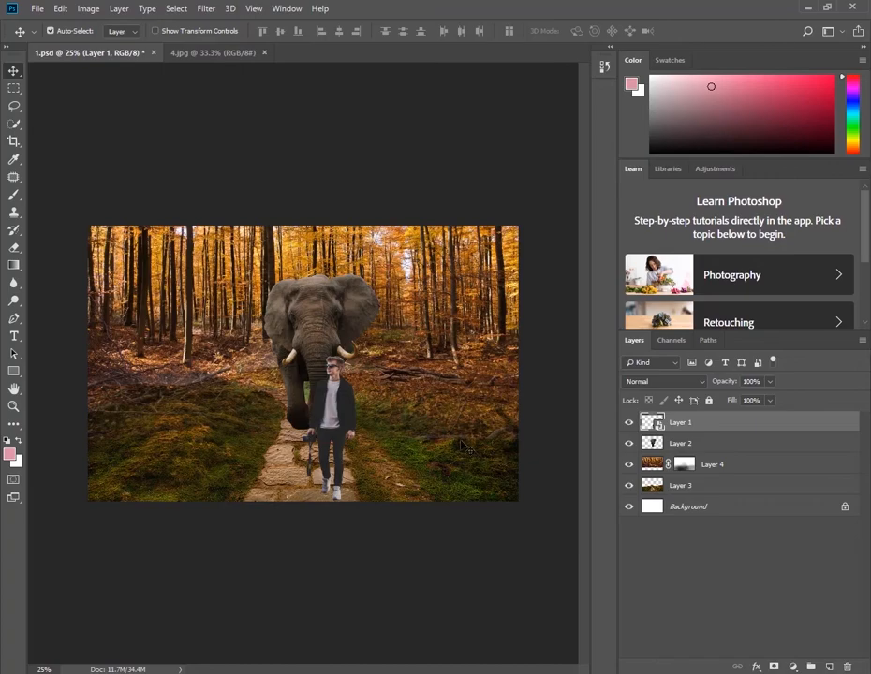
Adjust the elephant layer's Hue/Saturation to hue +7, saturation -10 and lightness -26
scroll(370, 429, up, 5)
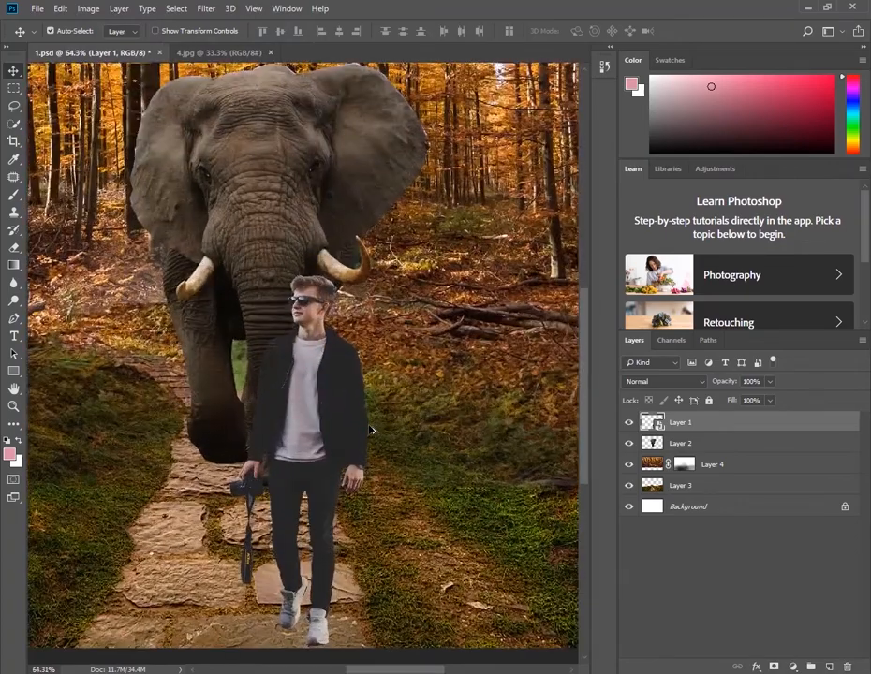
scroll(371, 421, down, 2)
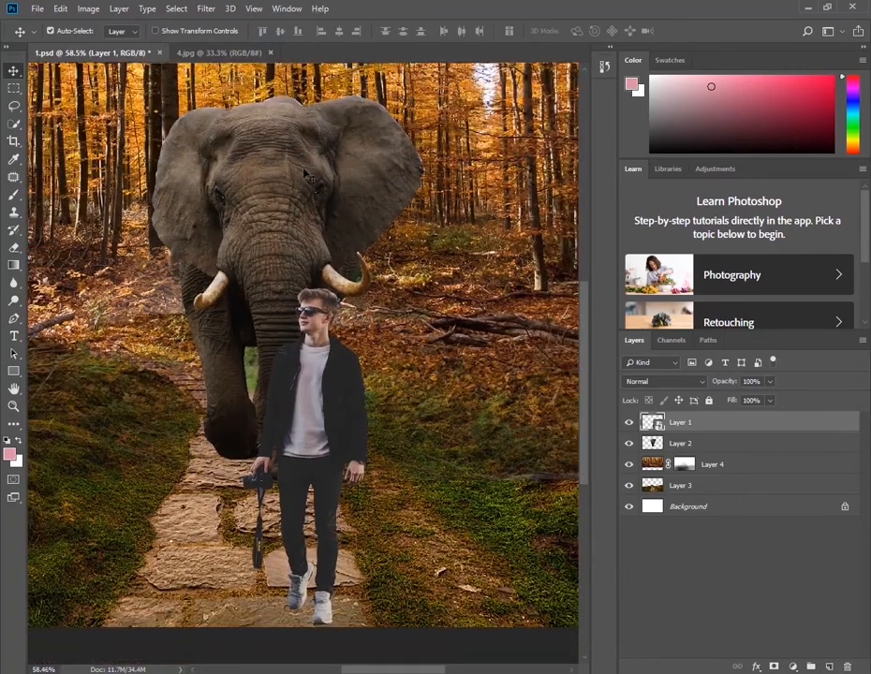
right_click(293, 147)
click(316, 151)
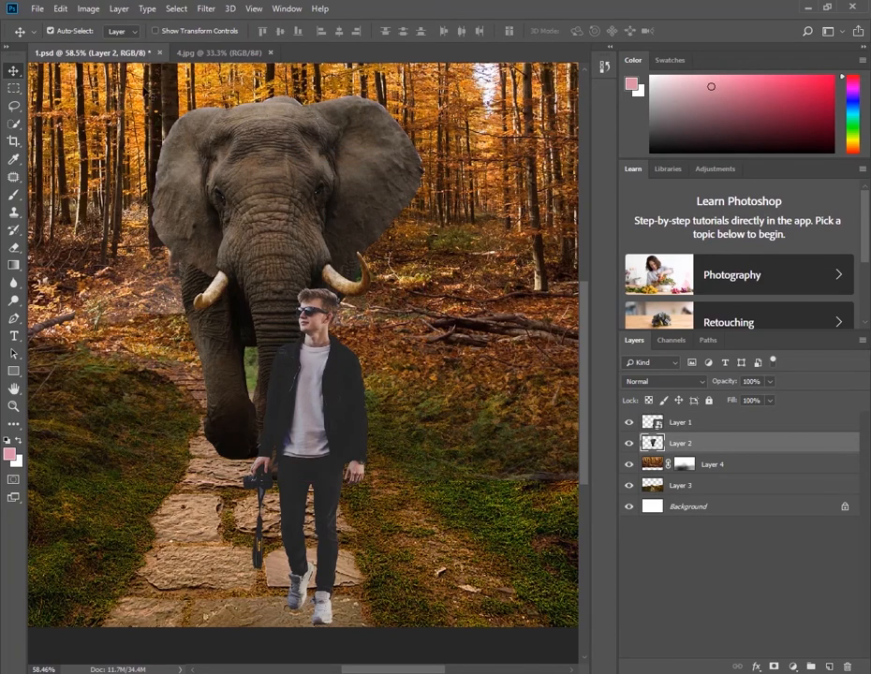
key(ctrl)
key(ctrl+u)
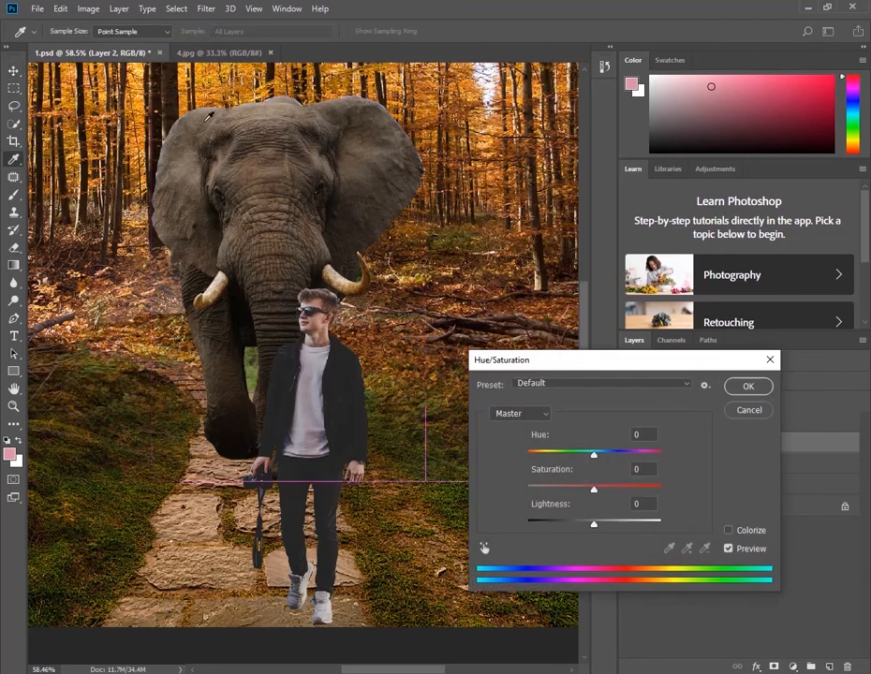
mouse_move(596, 460)
mouse_down()
mouse_move(578, 459)
mouse_move(601, 461)
mouse_up()
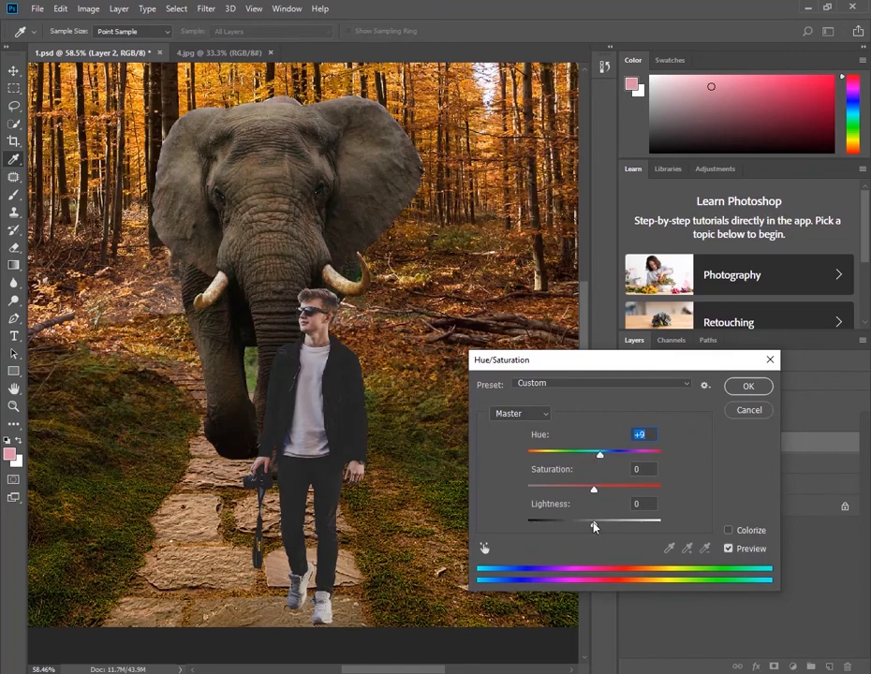
drag(594, 526, 575, 527)
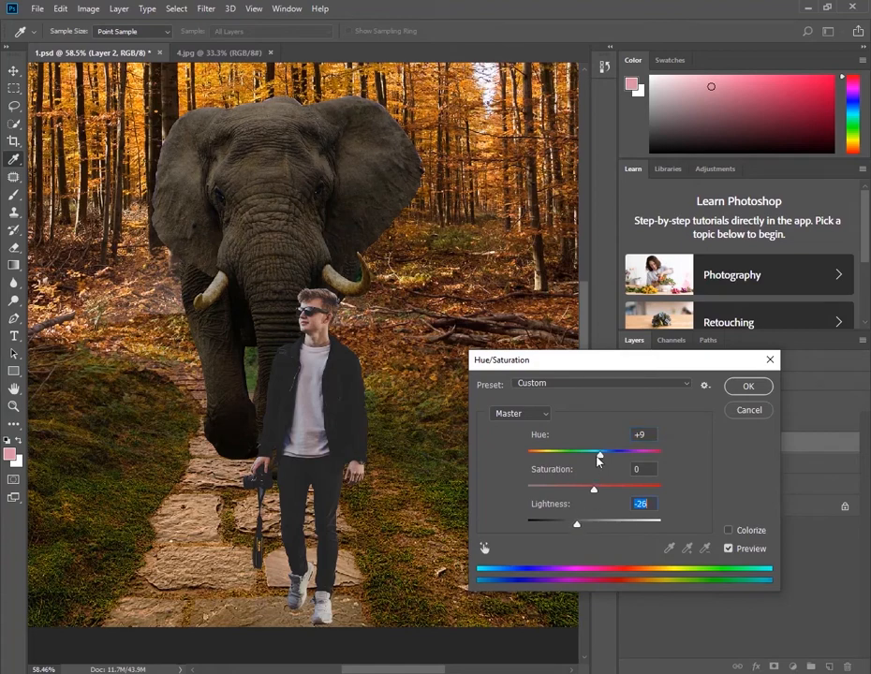
drag(601, 459, 589, 497)
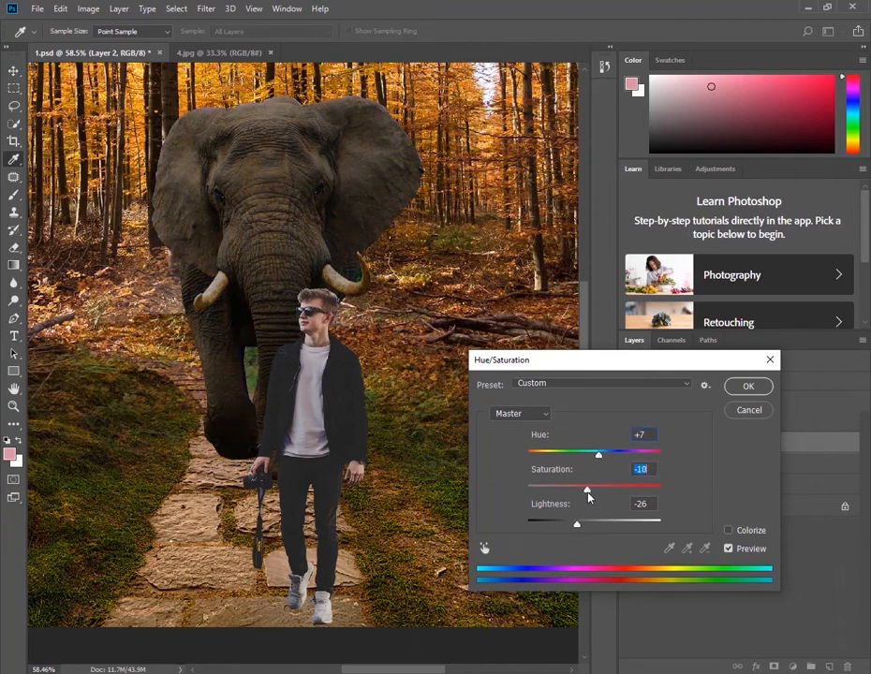
click(740, 387)
Darken the man layer with a Hue/Saturation lightness of -16
ctrl+click(363, 395)
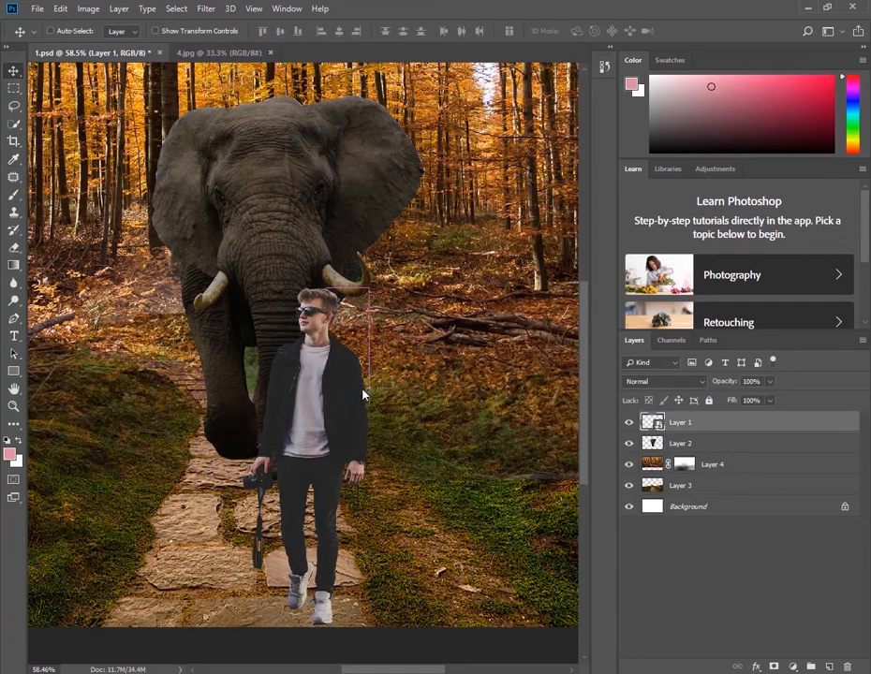
key(ctrl+u)
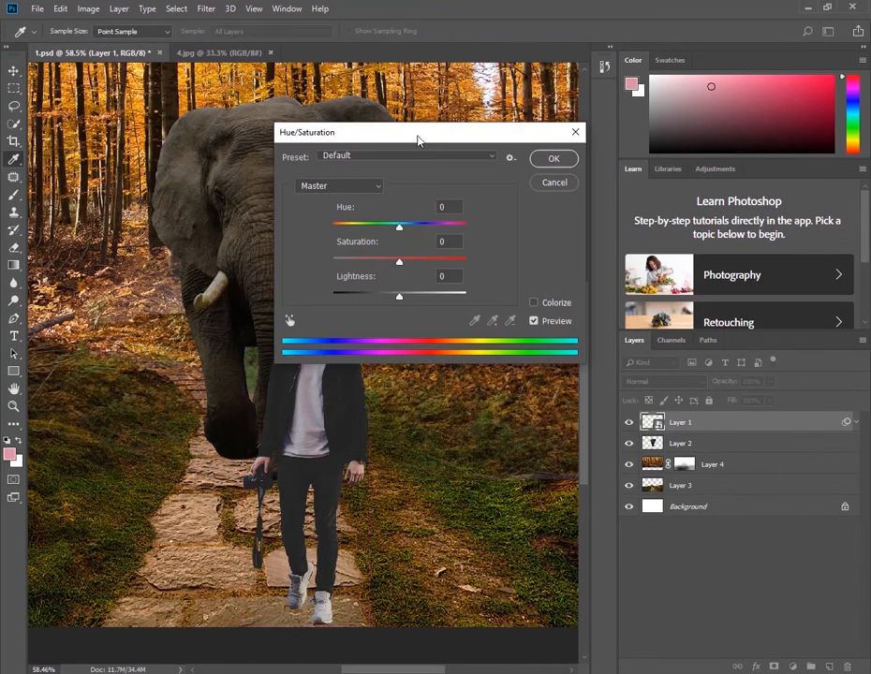
drag(418, 138, 585, 167)
drag(566, 327, 555, 327)
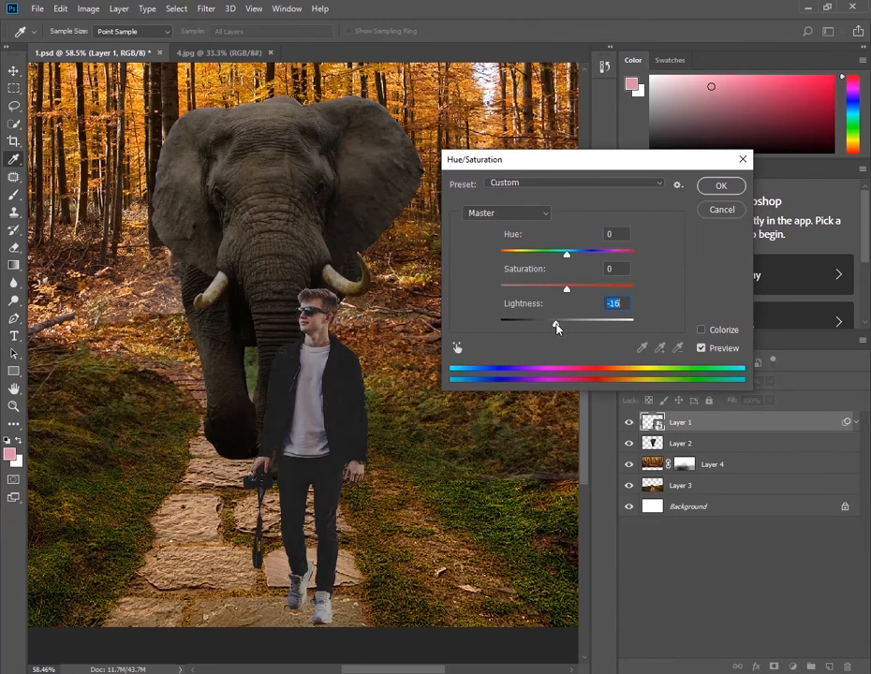
click(713, 188)
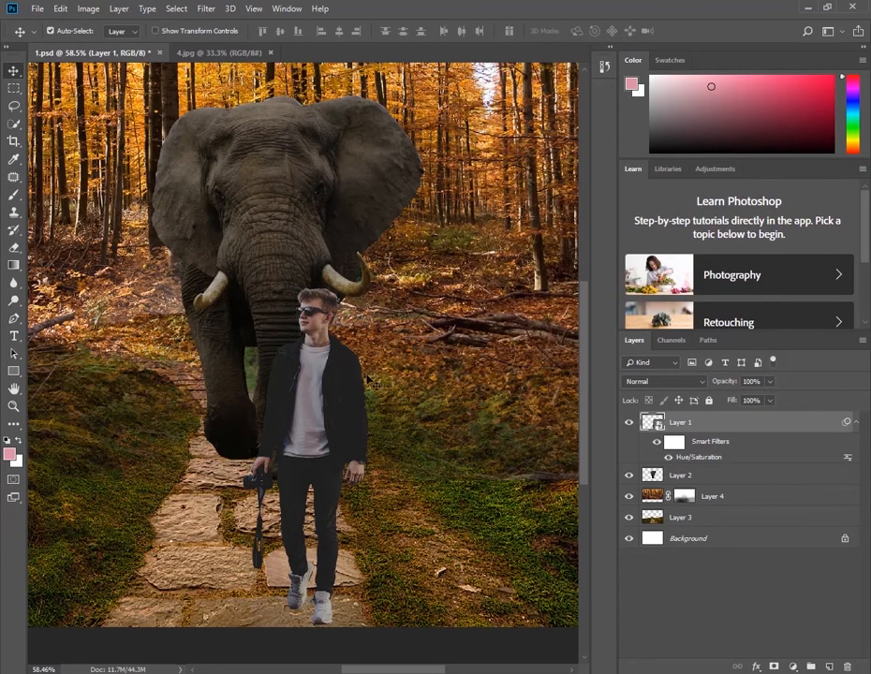
Set the brush's foreground colour to black (000000) and add a new layer directly beneath the elephant layer
scroll(340, 383, down, 4)
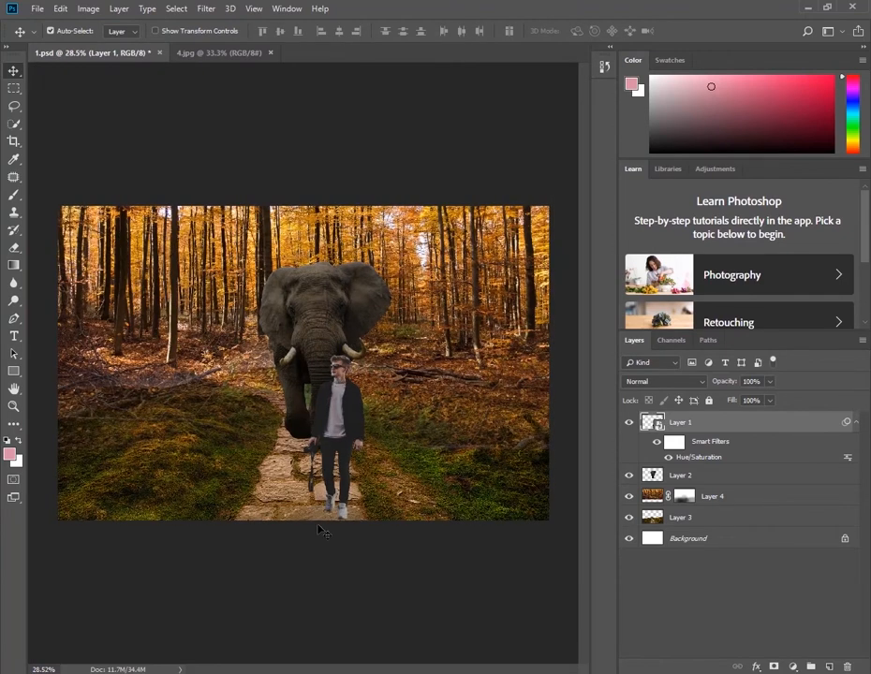
key(b)
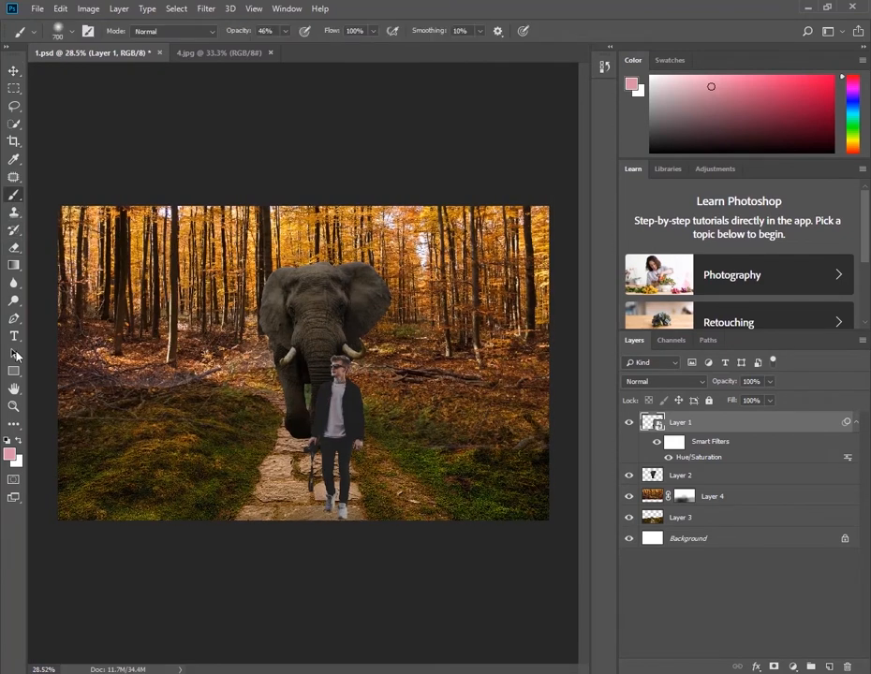
click(10, 453)
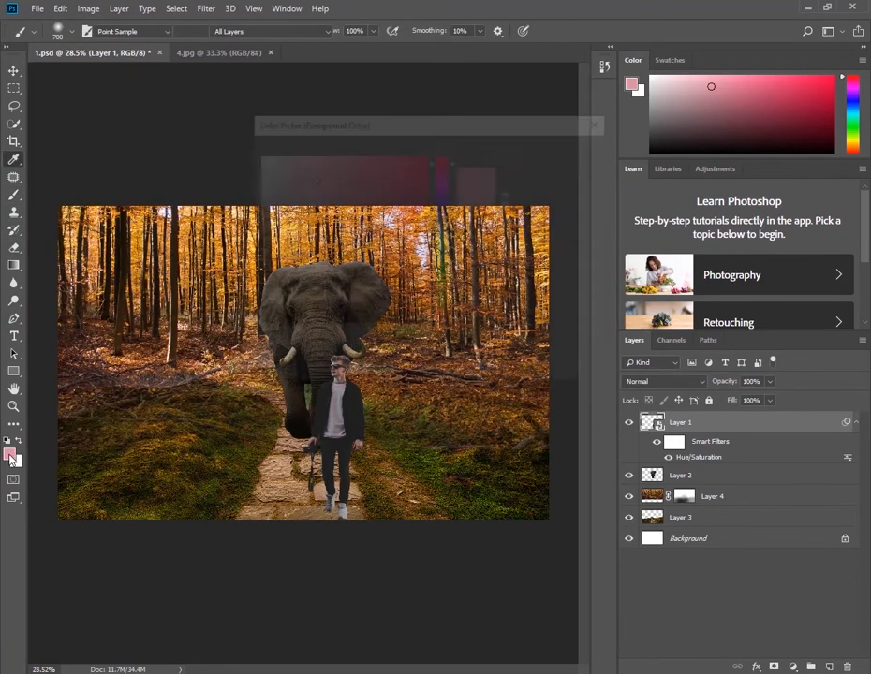
text(000000)
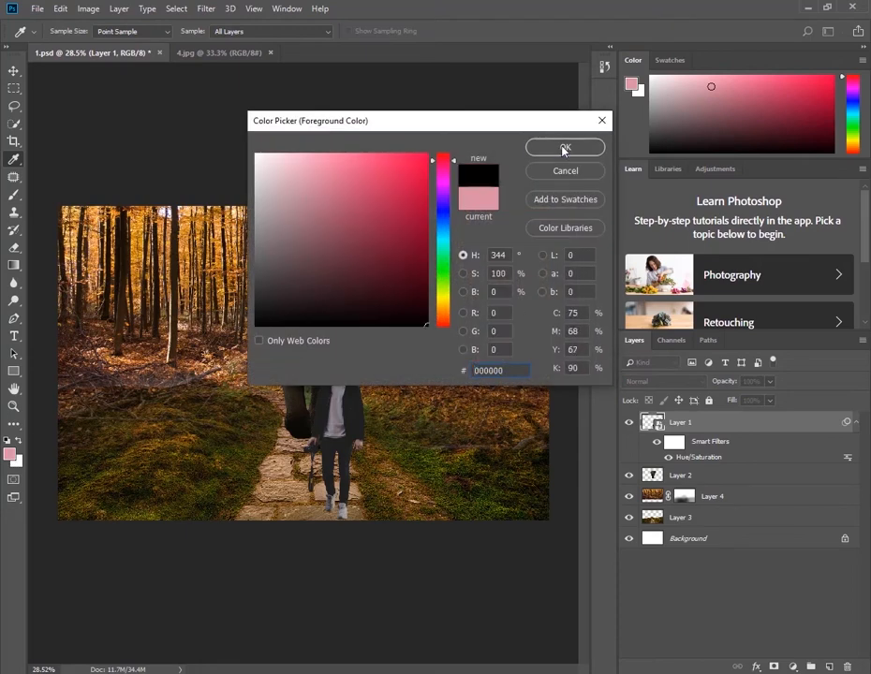
click(565, 148)
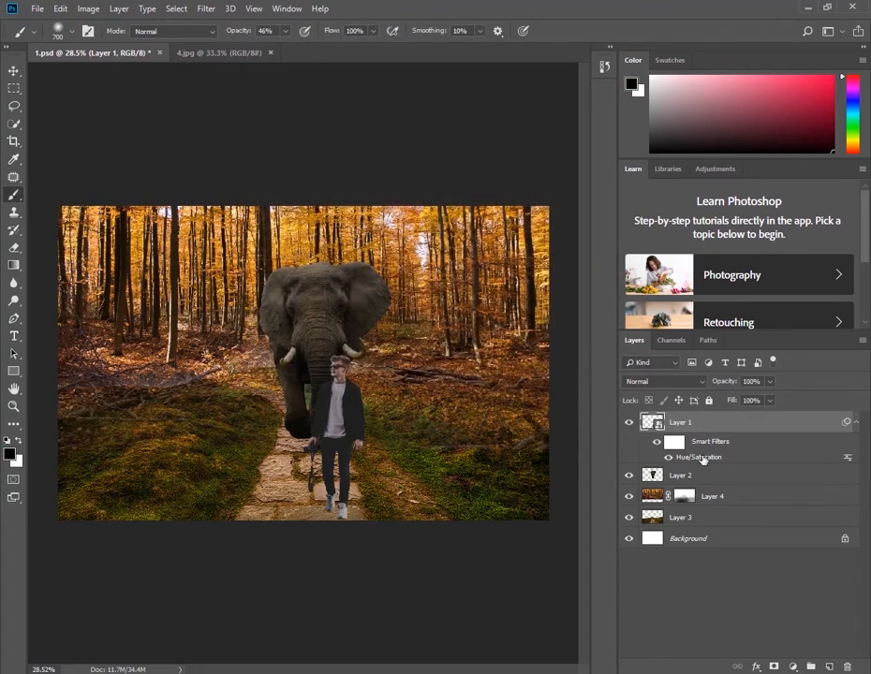
click(827, 667)
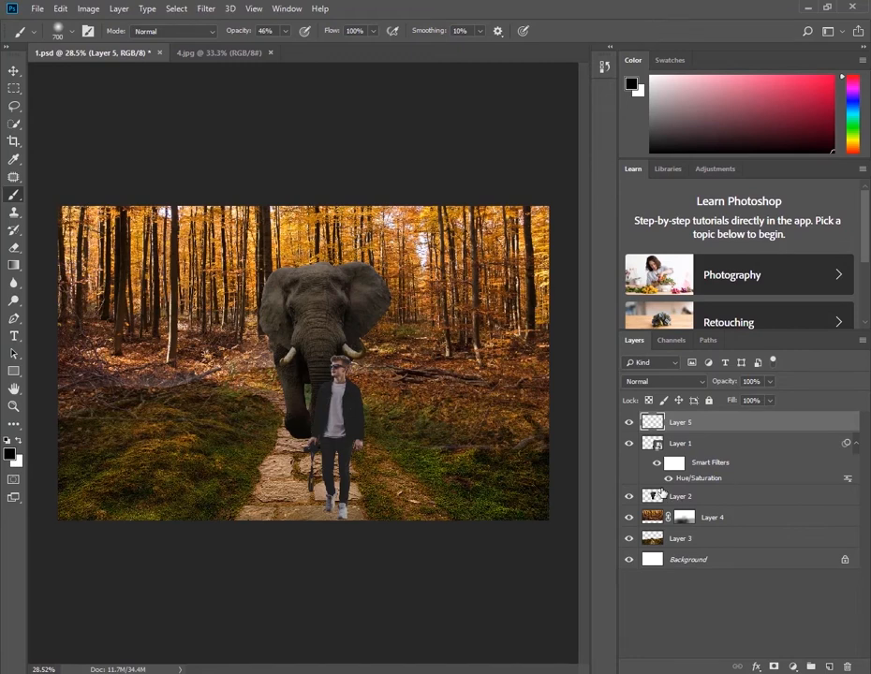
mouse_move(692, 421)
mouse_down()
mouse_move(699, 481)
mouse_move(674, 507)
mouse_up()
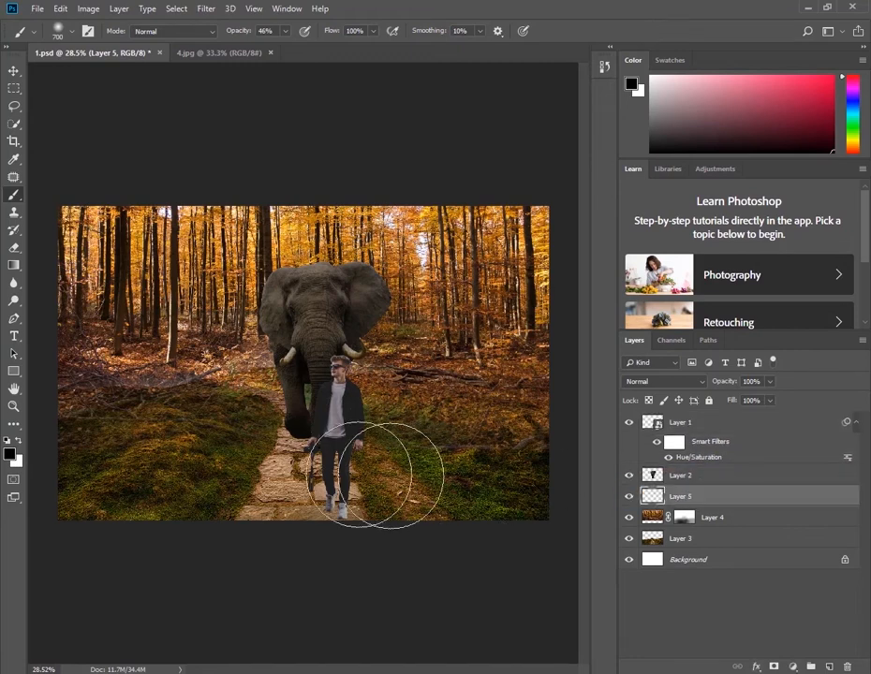
Paint a soft black shadow under the elephant's feet with a smaller brush and set the shadow layer's opacity to 72%
key(bracketleft)
key(bracketleft)
key(bracketleft)
key(bracketleft)
key(bracketleft)
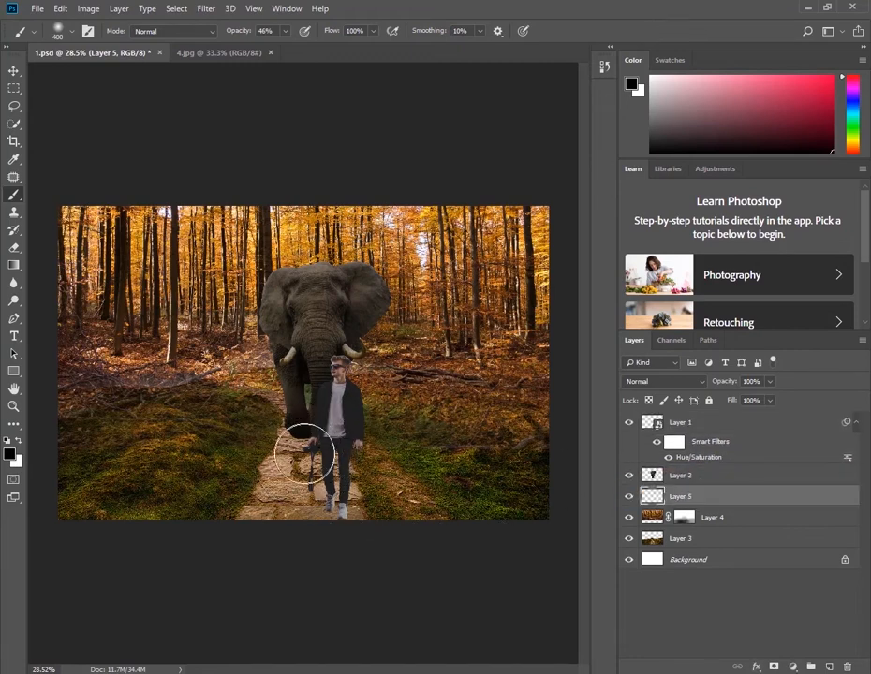
click(298, 433)
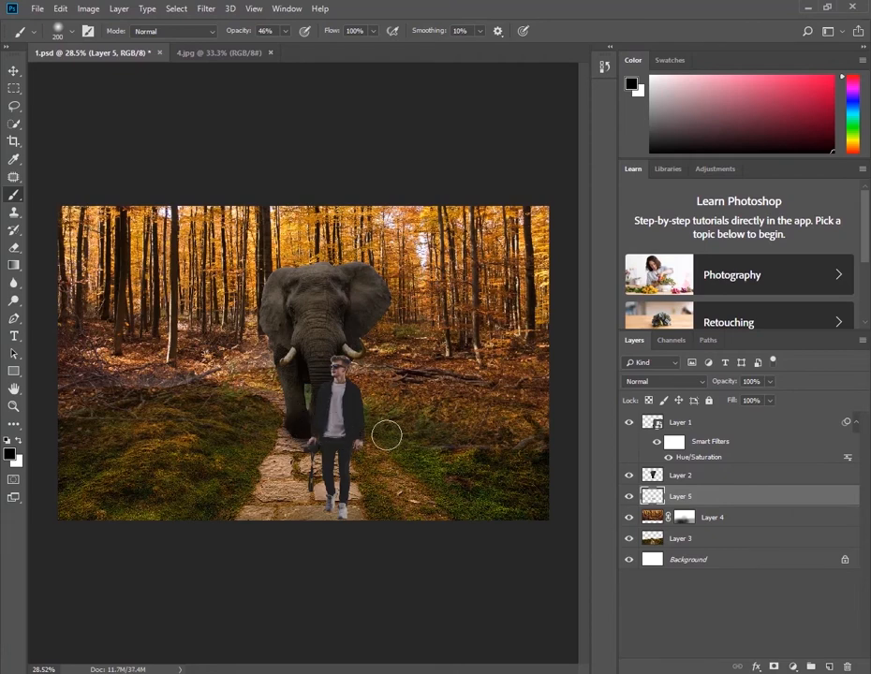
click(768, 382)
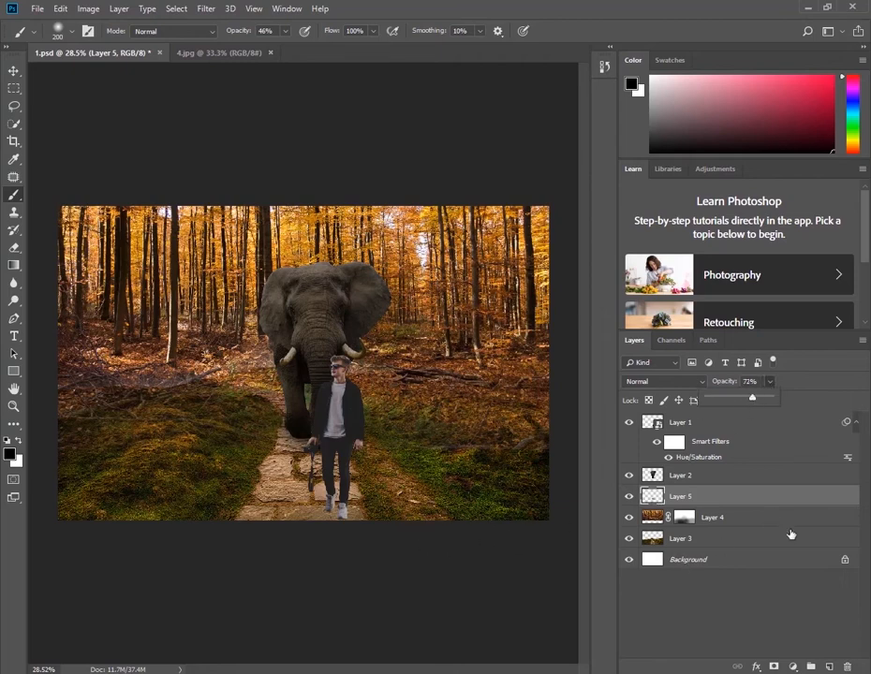
Add a new empty layer between the man layer and the elephant layer for the man's shadow
click(829, 666)
drag(686, 501, 718, 466)
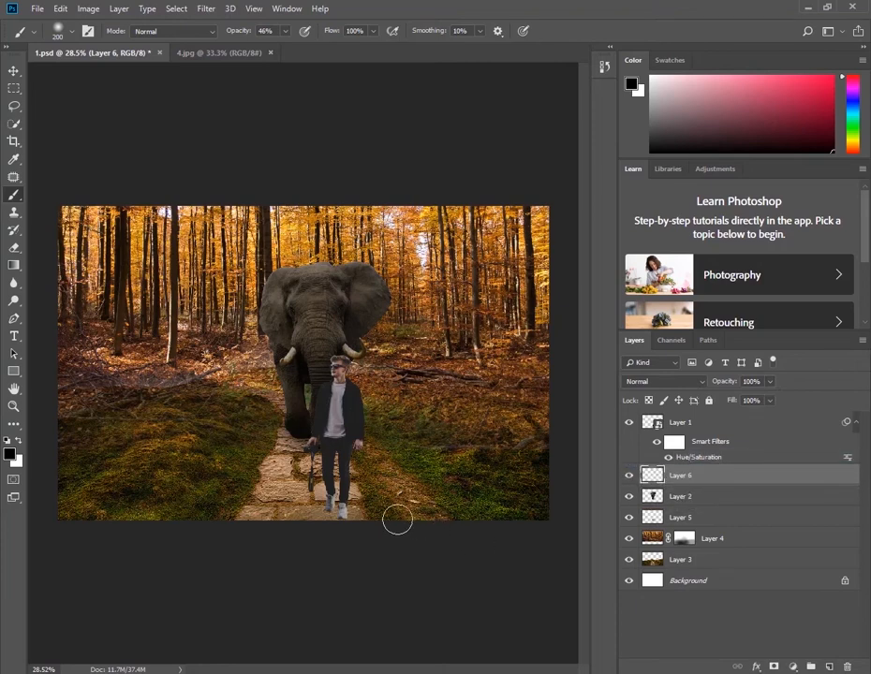
right_click(332, 436)
click(402, 611)
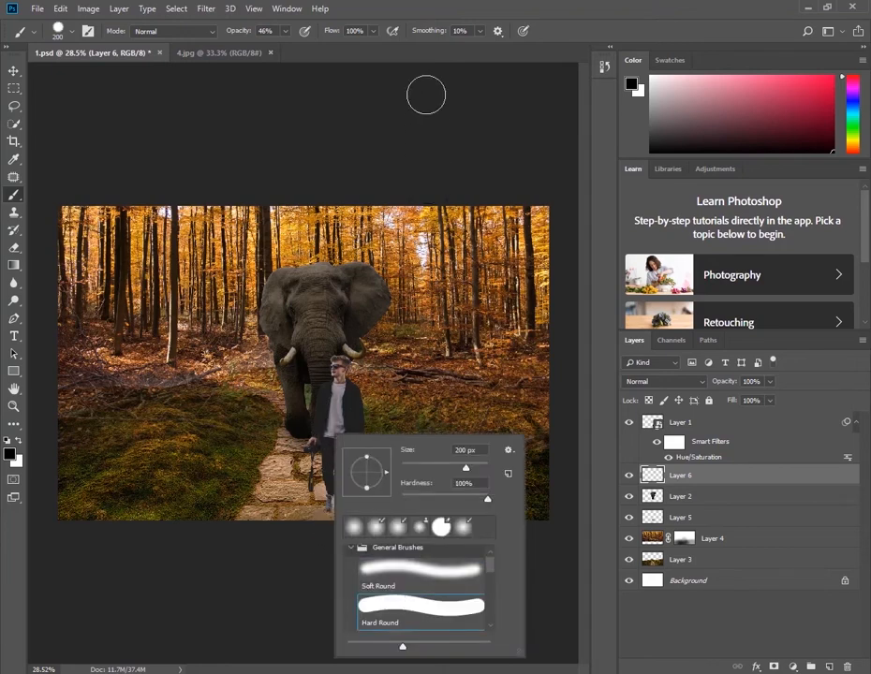
click(419, 53)
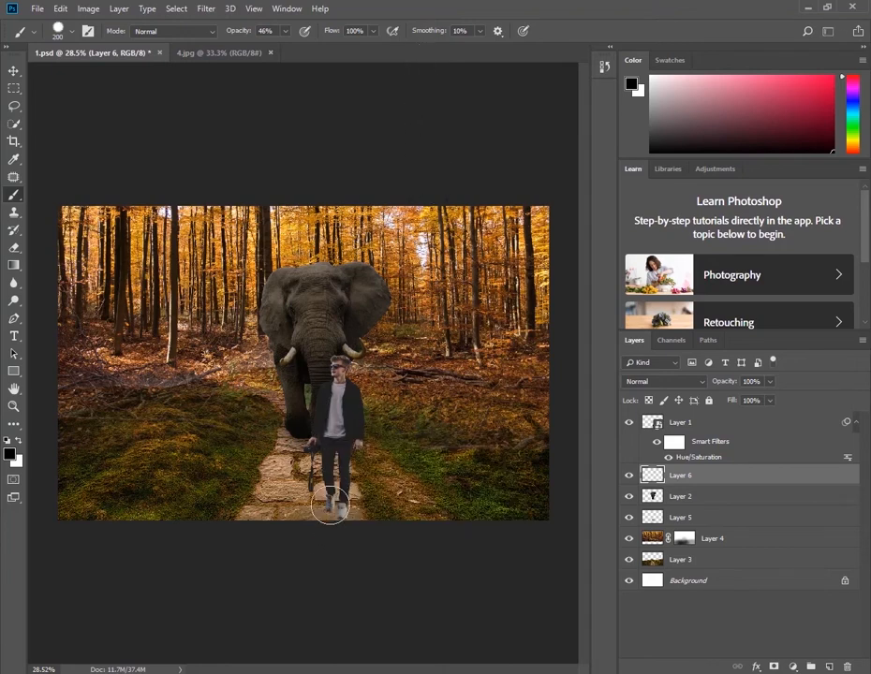
click(342, 506)
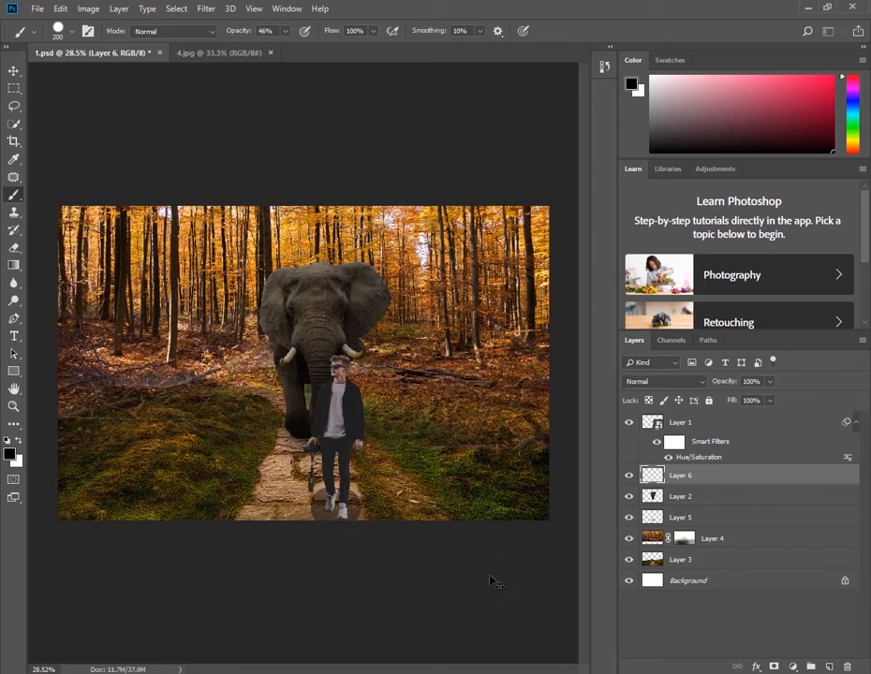
key(ctrl+z)
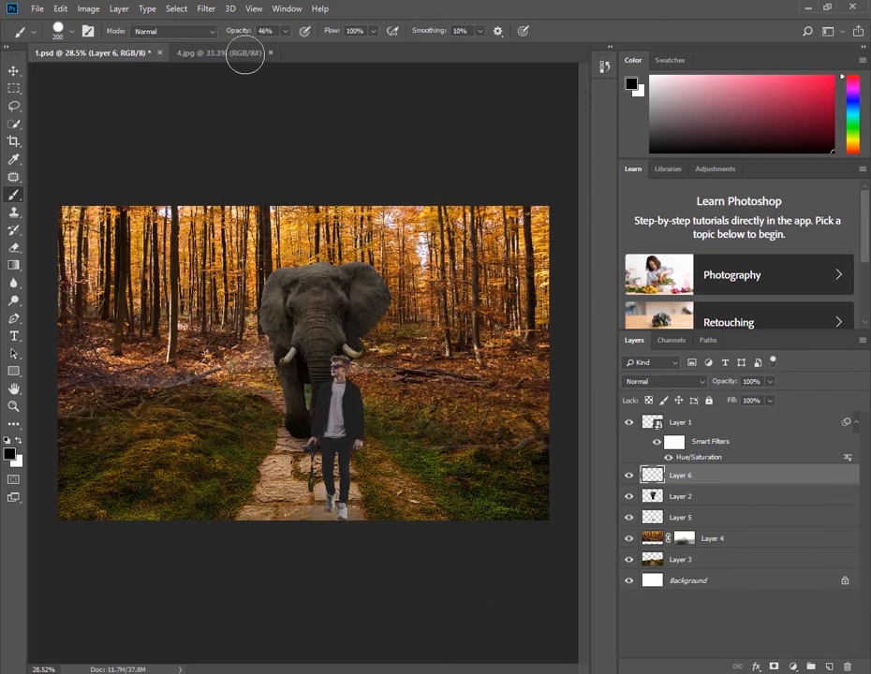
Paint a black shadow under the man's feet with a Soft Round brush at 100% opacity and set the shadow layer's opacity to 63%
click(286, 31)
drag(291, 52, 352, 52)
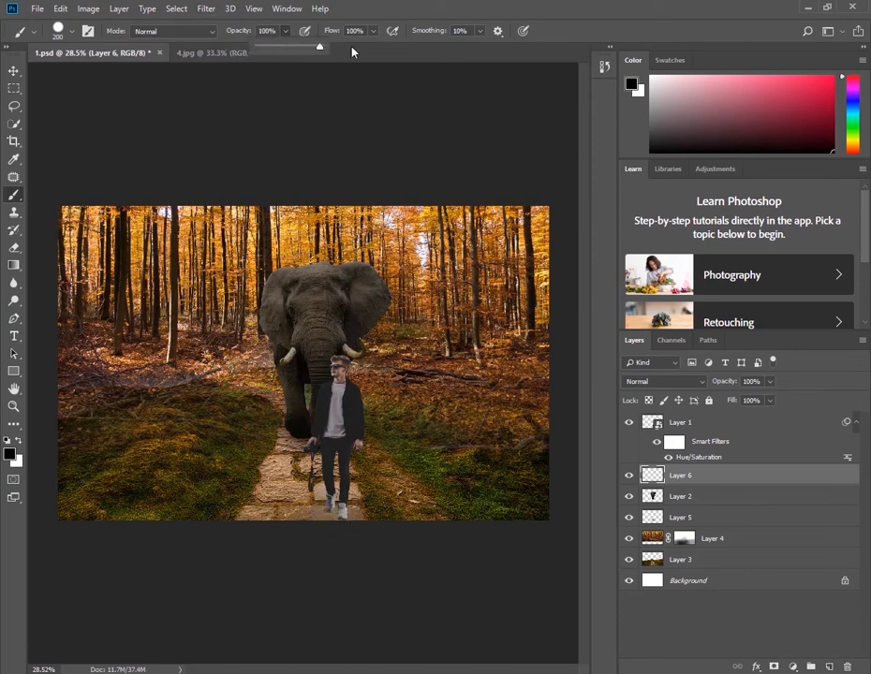
right_click(387, 458)
click(466, 505)
click(567, 21)
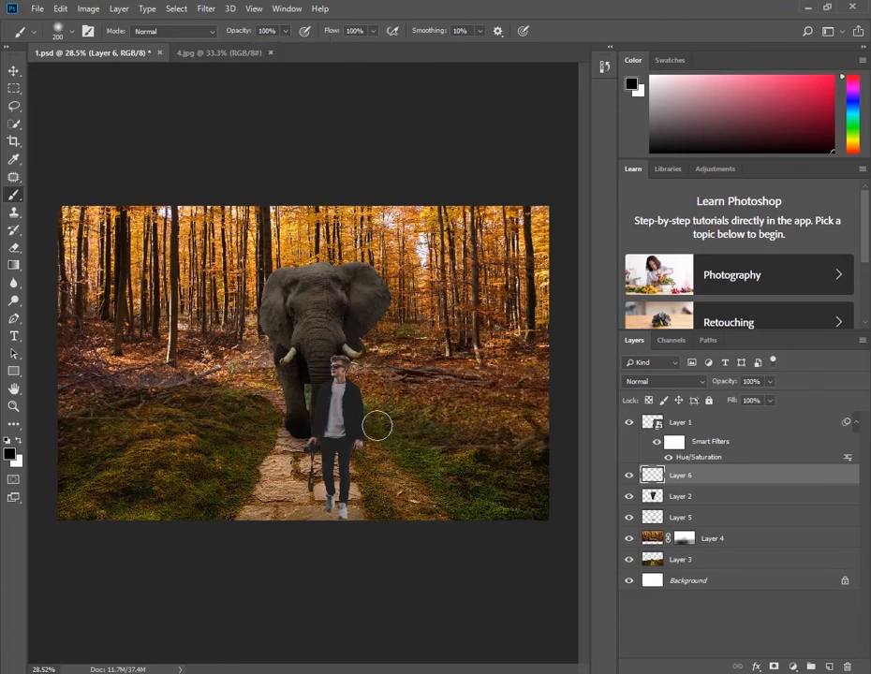
mouse_move(324, 504)
mouse_down()
mouse_move(360, 524)
mouse_move(346, 509)
mouse_up()
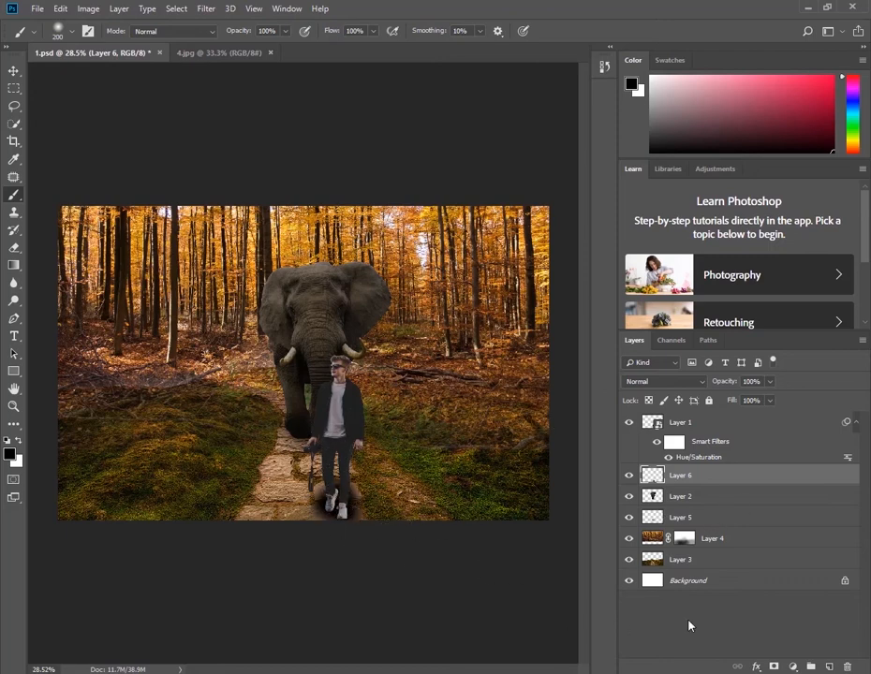
click(768, 383)
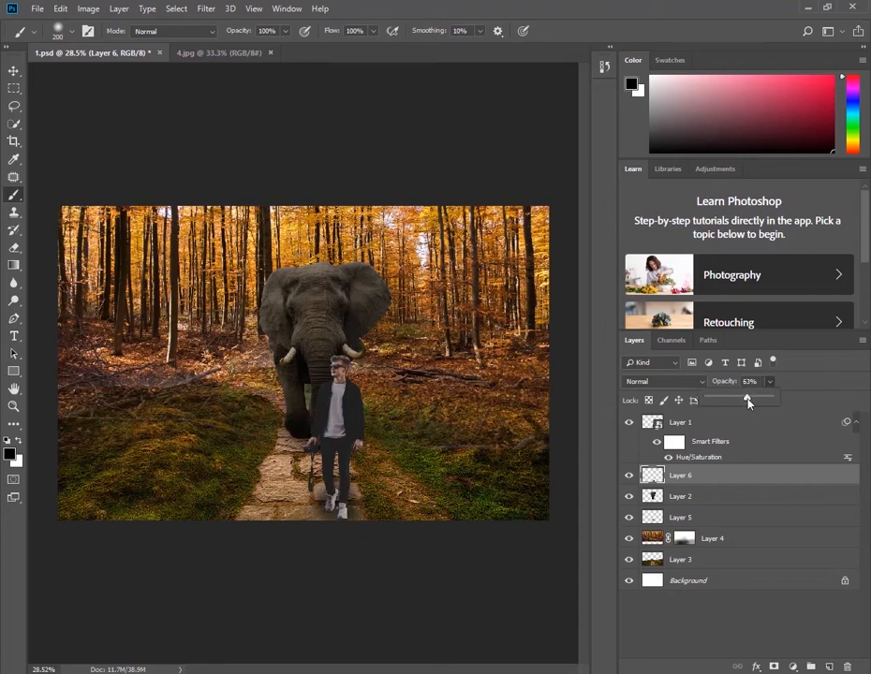
Stamp all visible layers into a new merged layer above the man layer and open it in the Camera Raw Filter
click(705, 429)
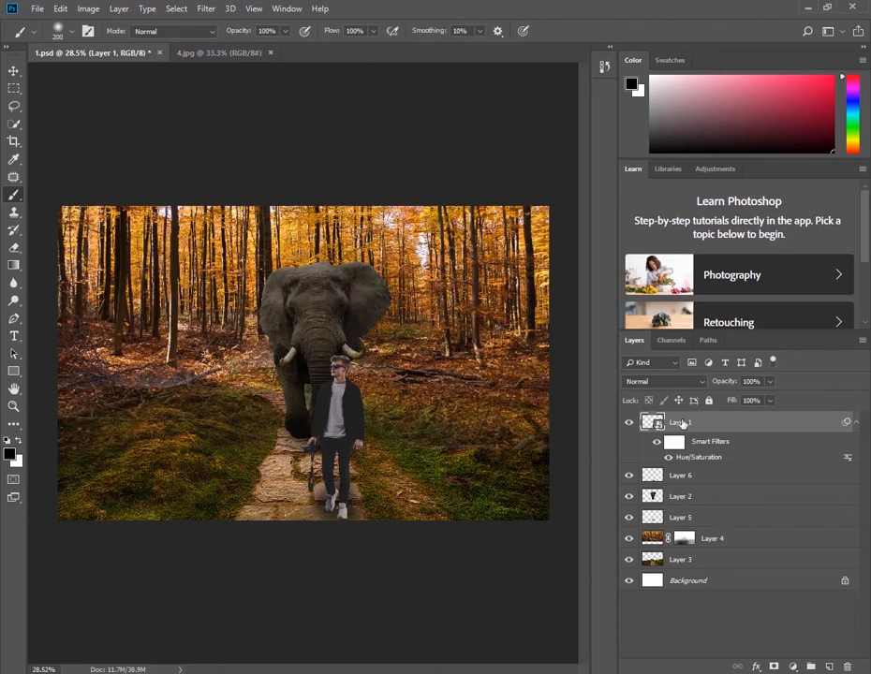
key(ctrl+alt+shift+e)
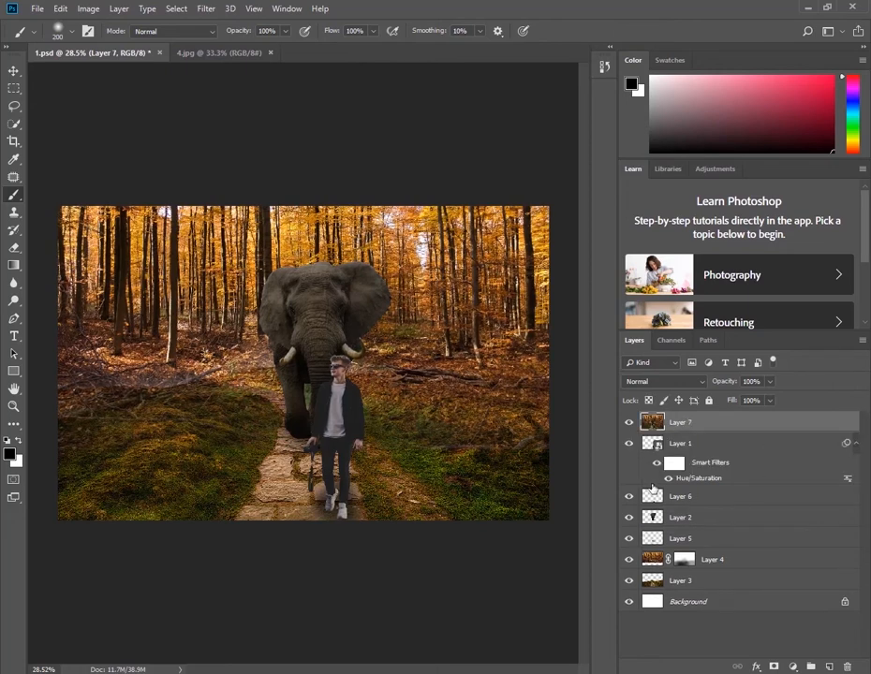
click(207, 9)
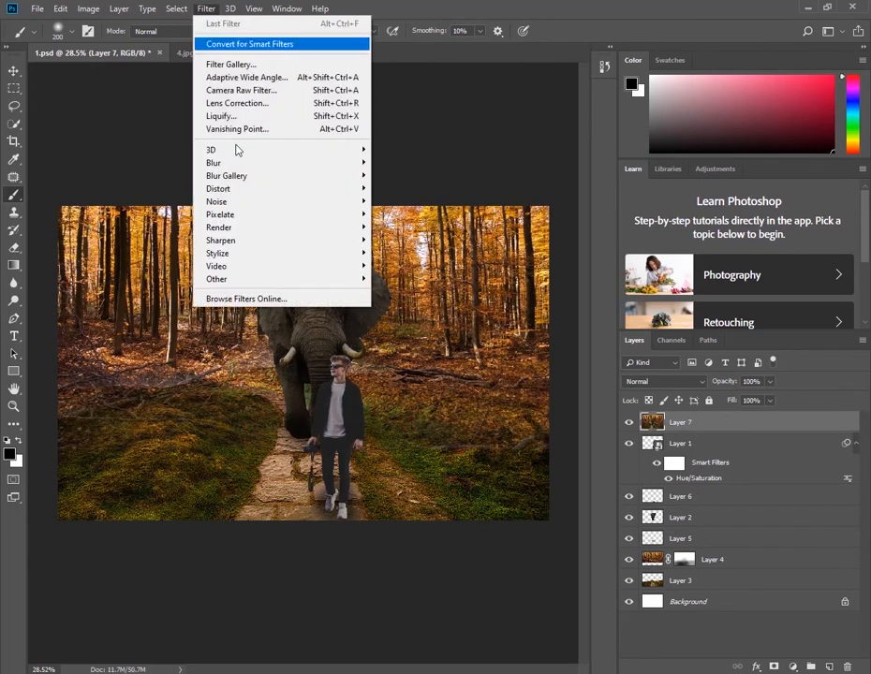
click(241, 90)
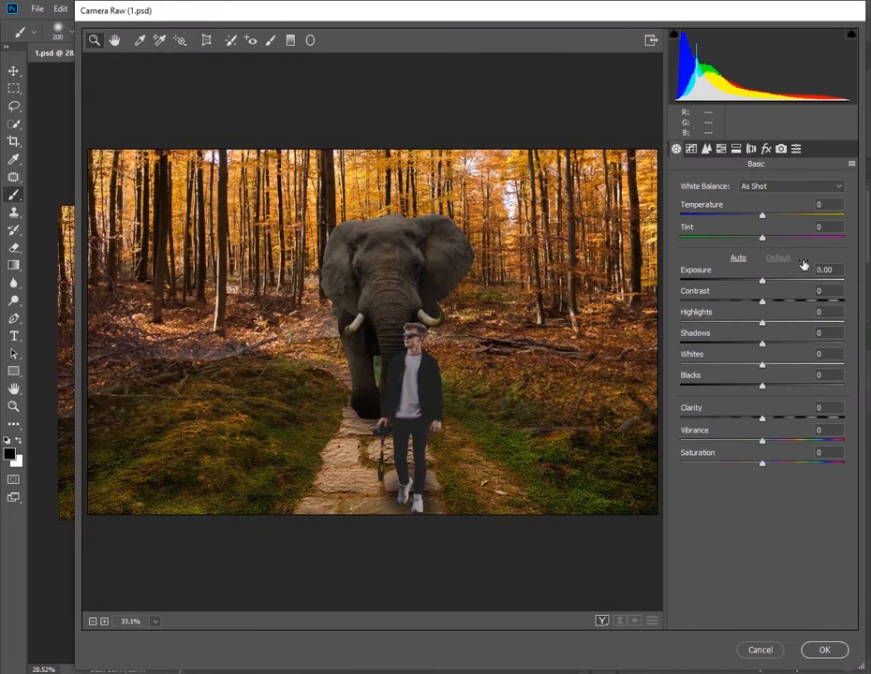
drag(594, 17, 541, 29)
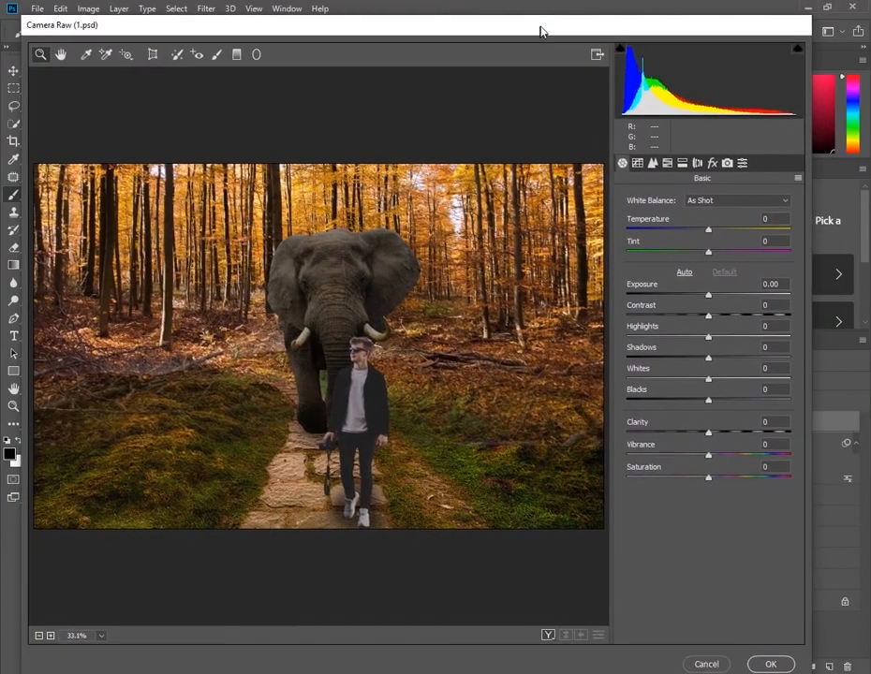
Grade the merged layer with temperature +20, exposure +0.30, contrast +14, highlights -42, shadows -36, whites -33, blacks -31, clarity +32, vibrance -18 and saturation -7
drag(709, 228, 724, 229)
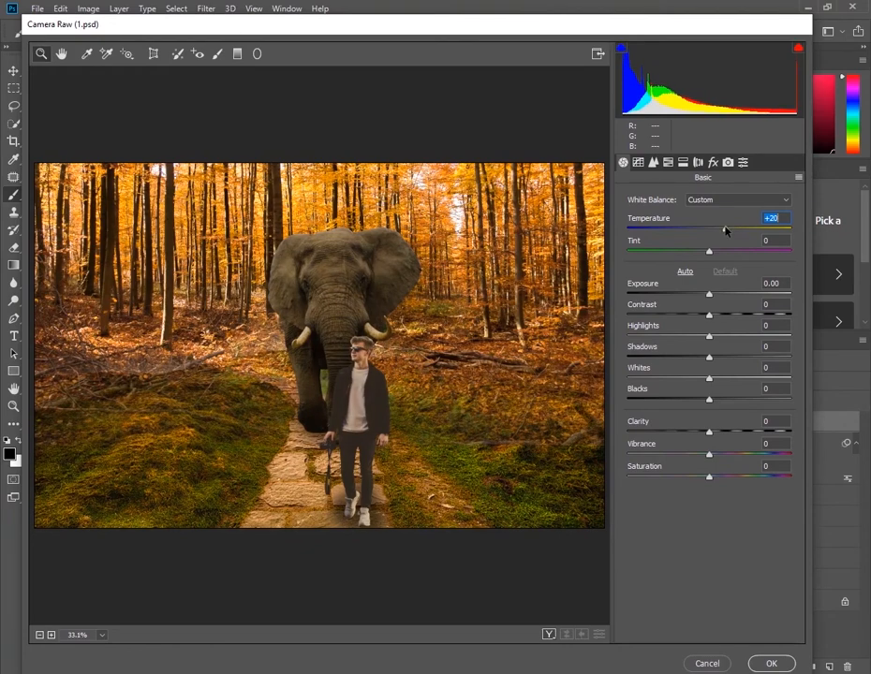
drag(712, 297, 703, 482)
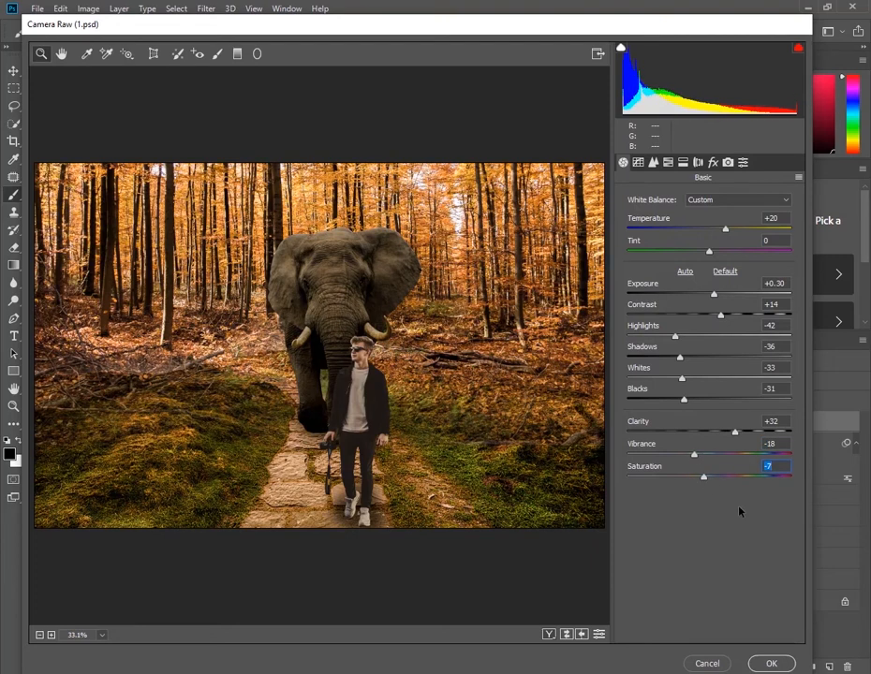
click(770, 664)
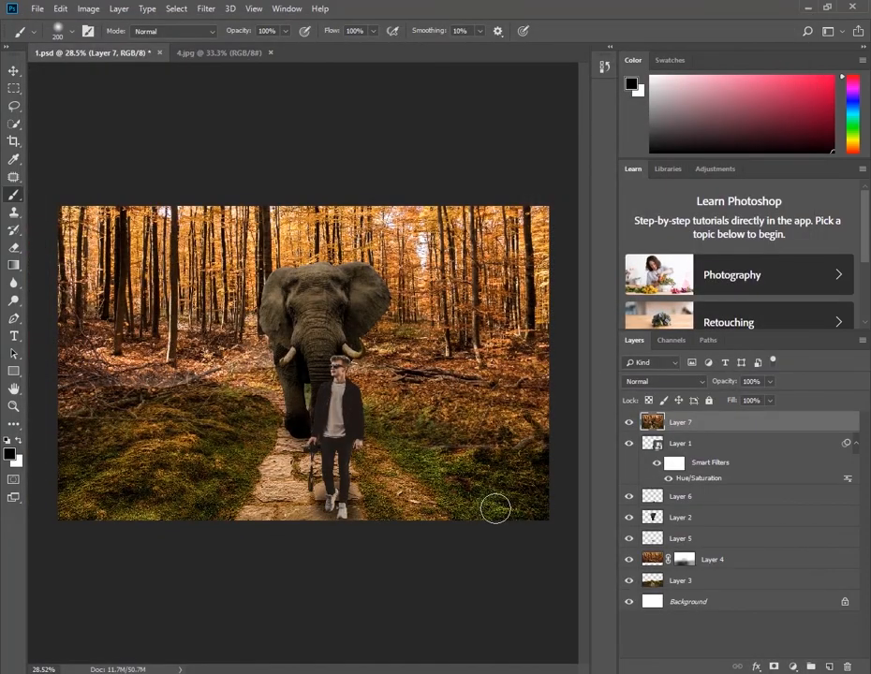